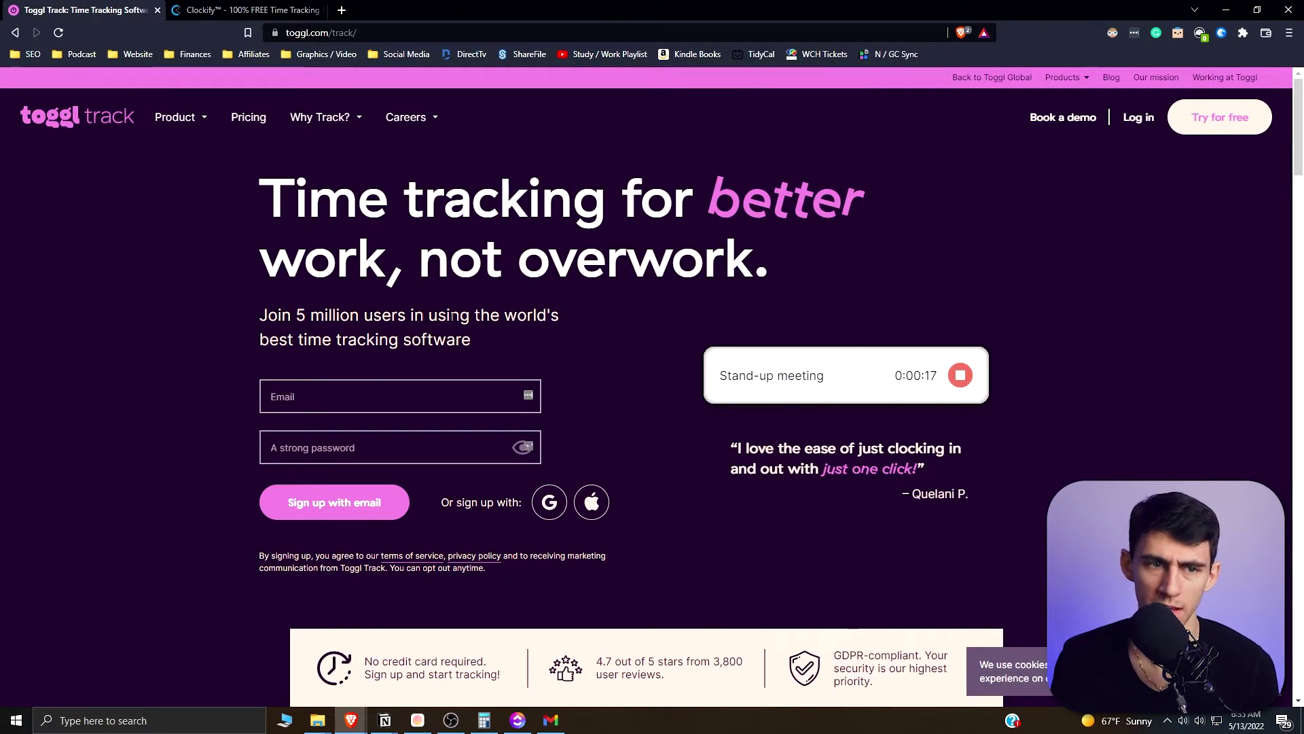
Glance at the Clockify homepage, then go back to the Toggl Track site
click(227, 7)
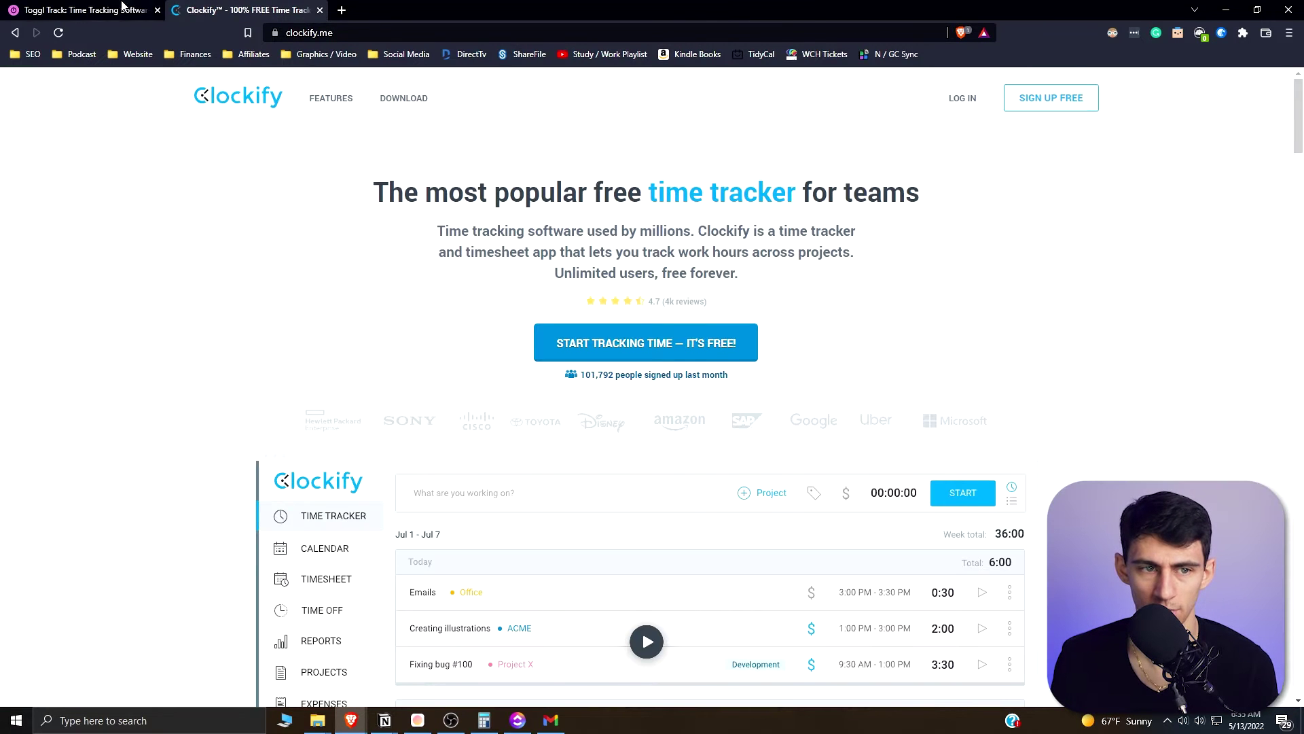
click(88, 9)
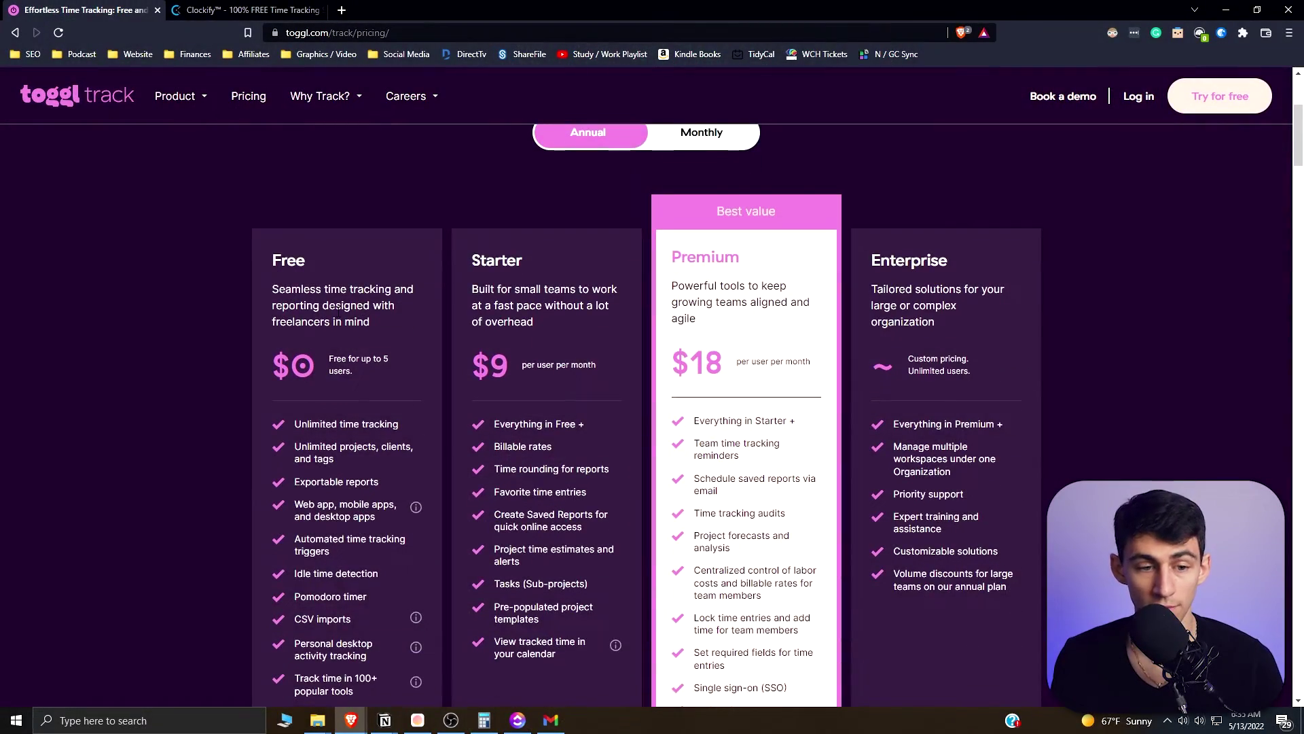
scroll(336, 309, down, 1)
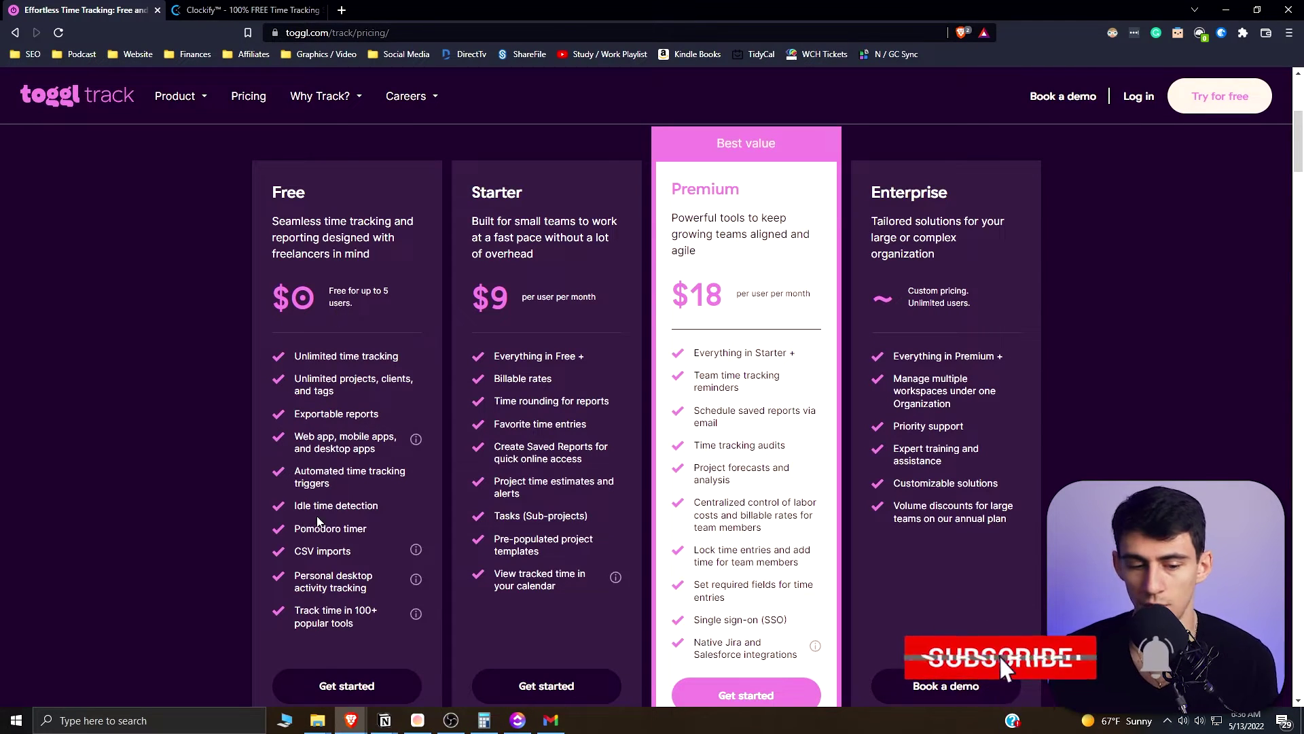
Review Toggl's Free, Starter ($9), Premium ($18) and Enterprise plans, then bring up Clockify's homepage
mouse_move(416, 616)
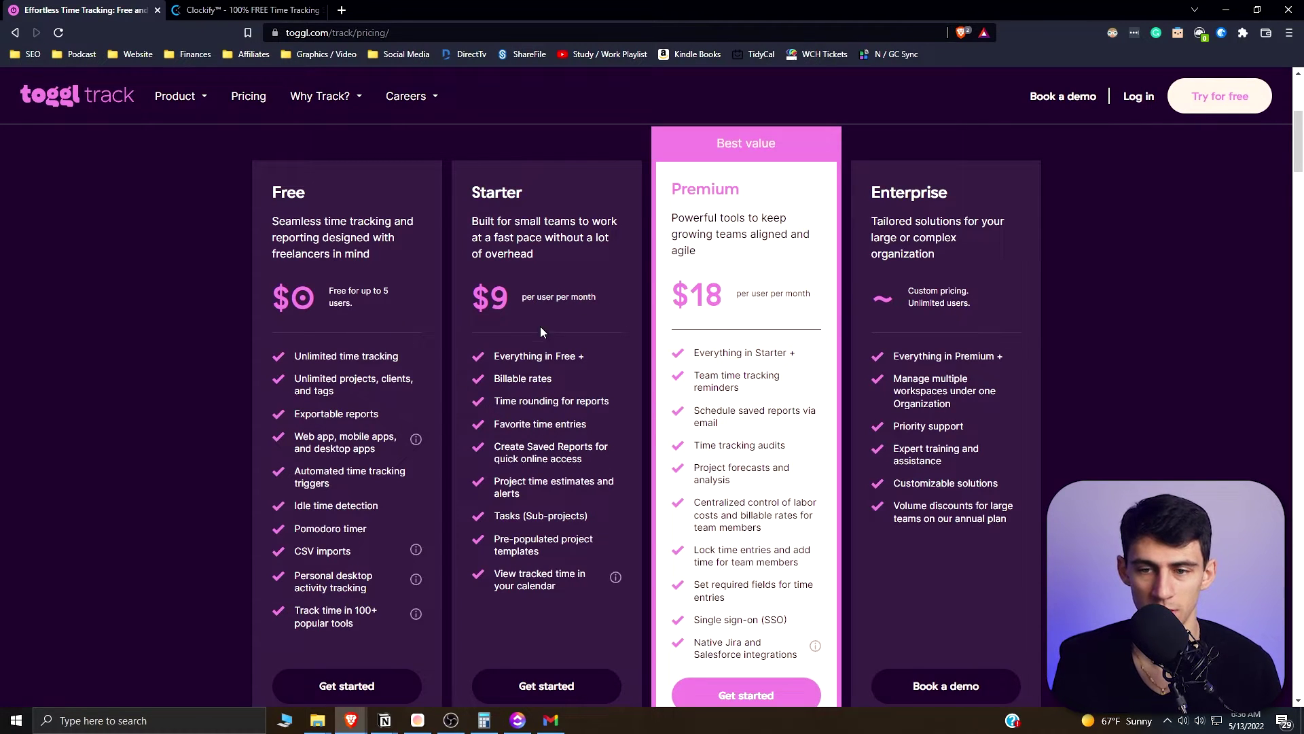
click(278, 10)
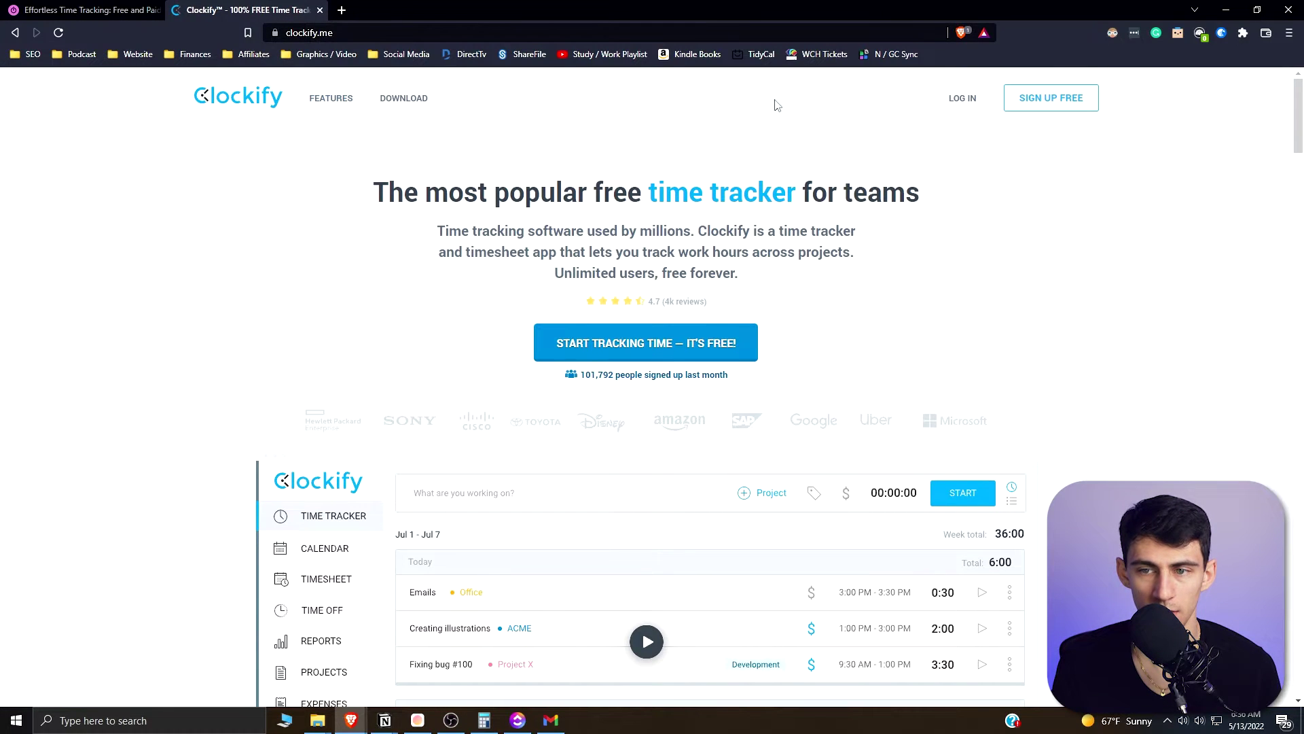
Open Clockify's pricing page and look through its Basic, Standard, Pro and Enterprise plans
click(839, 106)
scroll(371, 417, down, 2)
scroll(399, 361, up, 3)
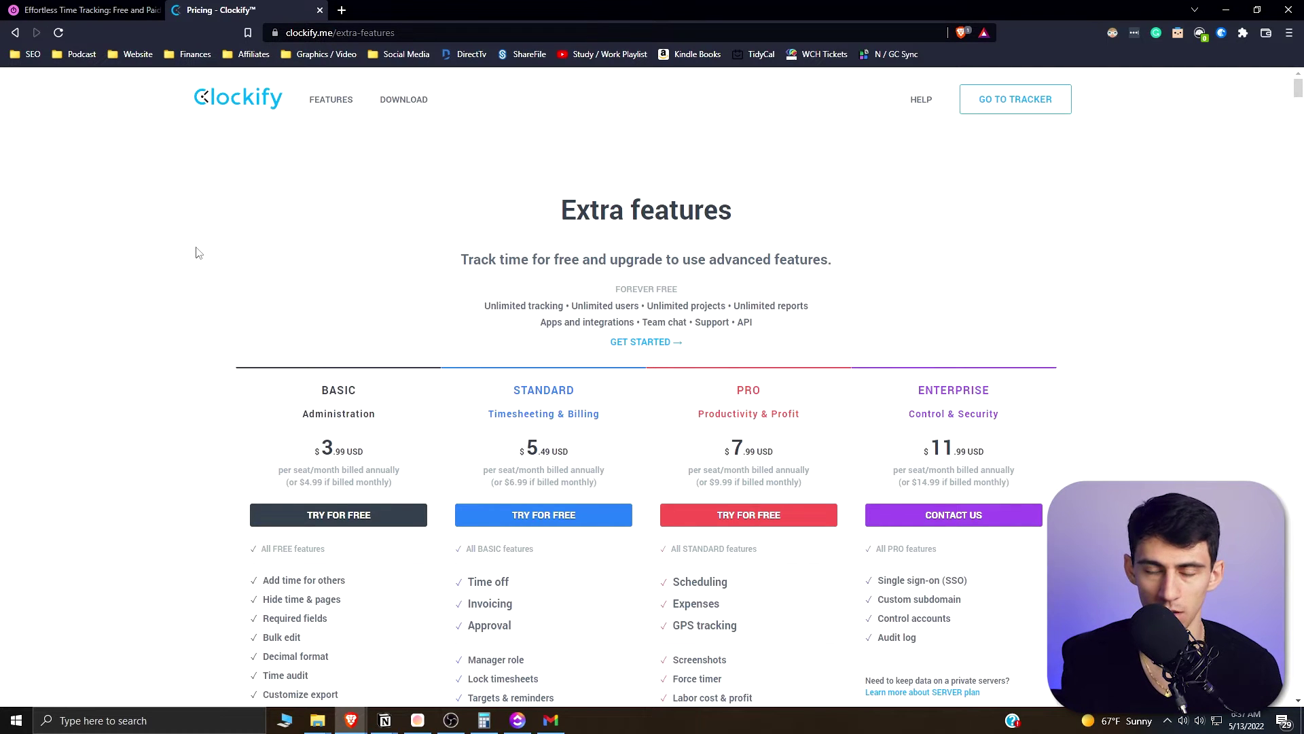
scroll(270, 367, down, 2)
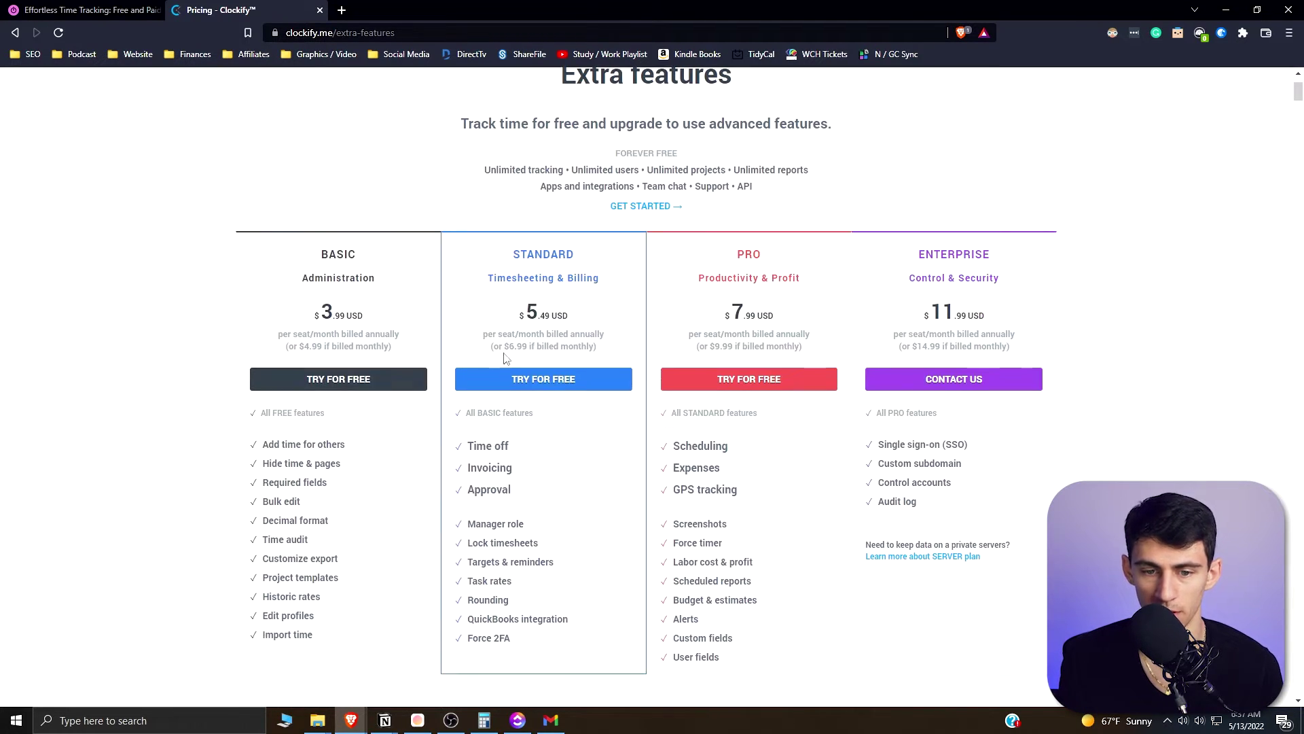
scroll(391, 411, up, 2)
scroll(381, 414, down, 2)
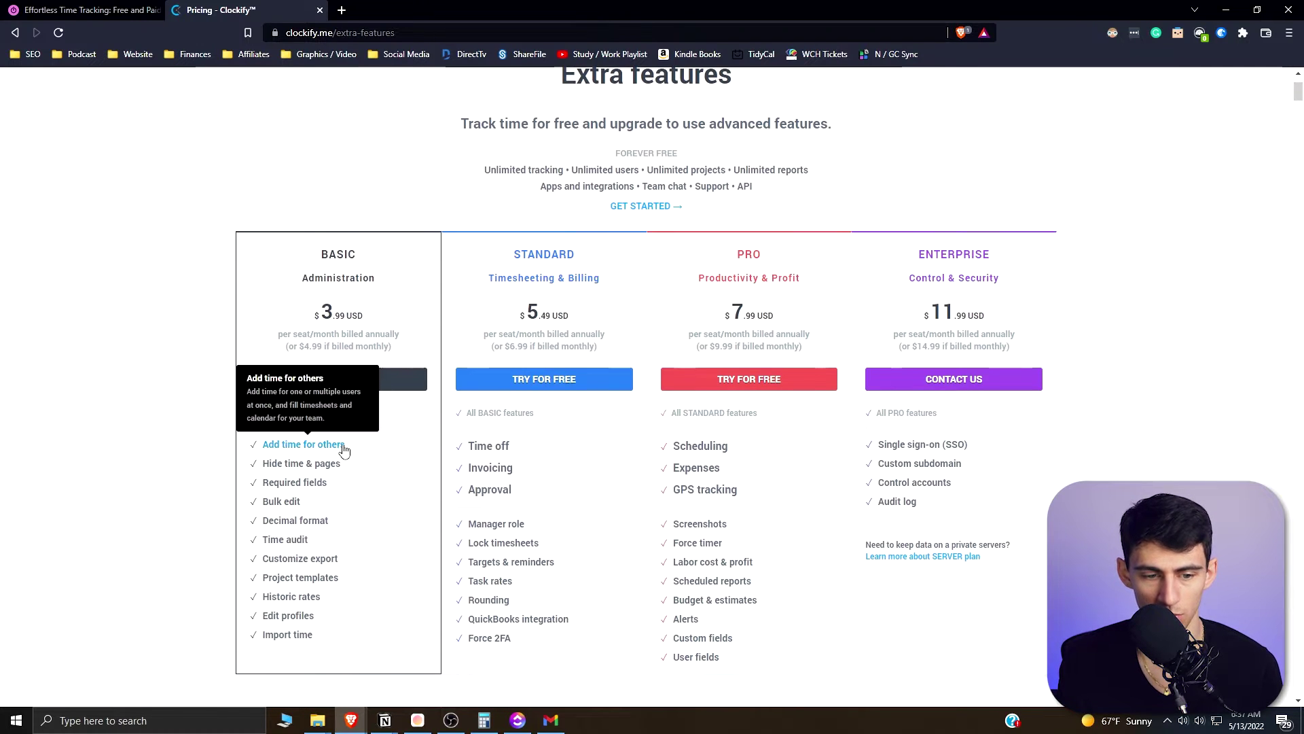
mouse_move(315, 481)
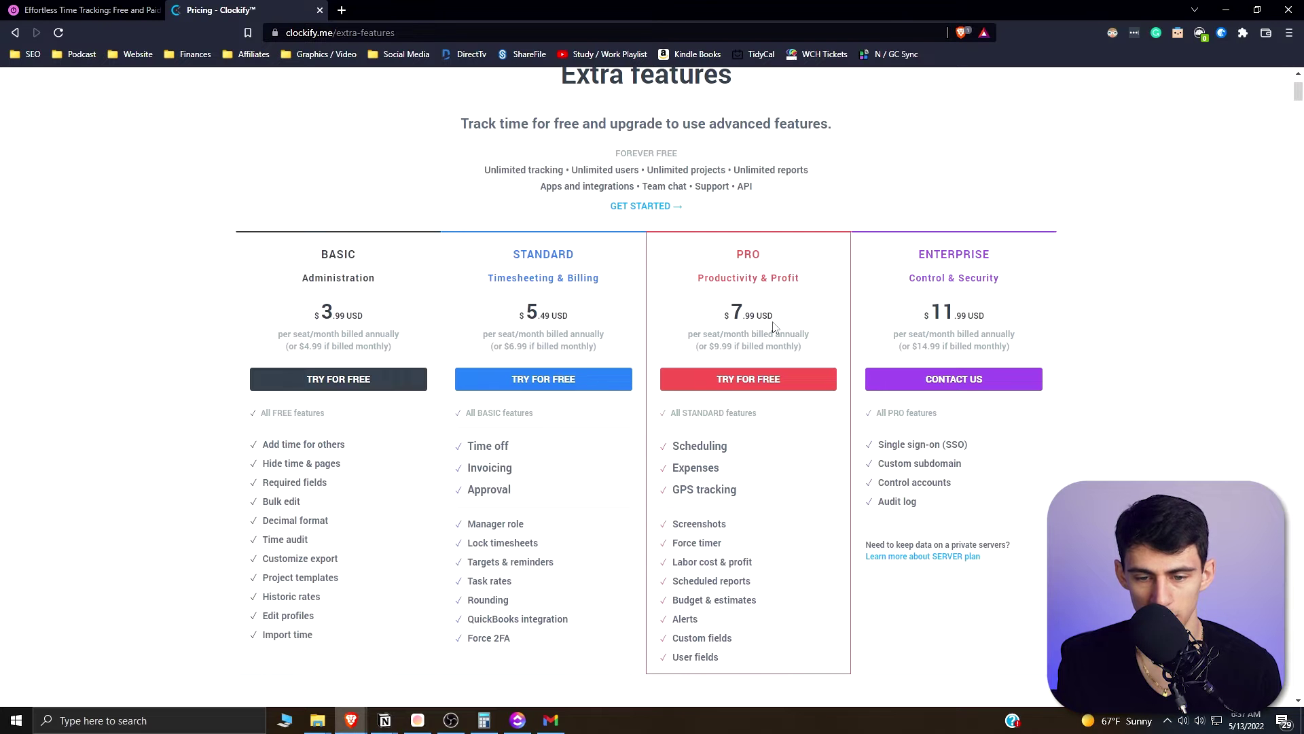
mouse_move(539, 597)
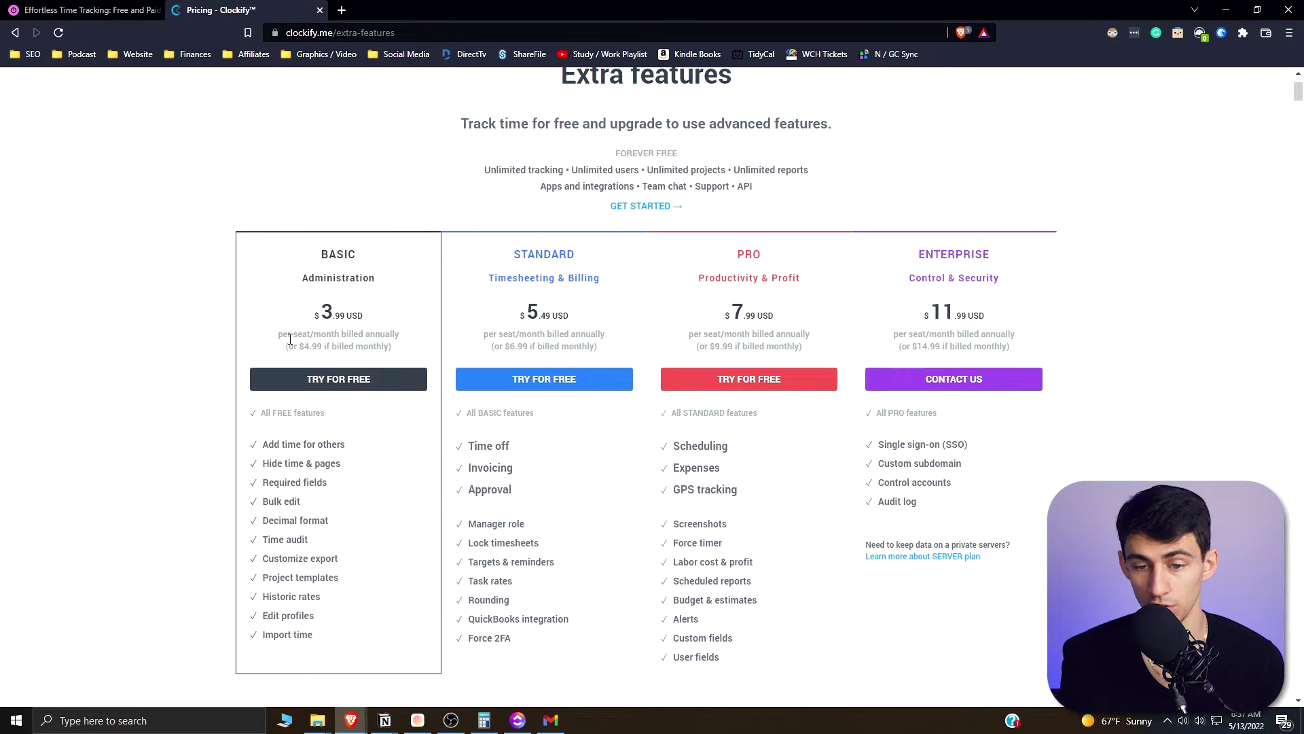
Compare Toggl's and Clockify's pricing plans back and forth, ending on the Toggl Track timer
click(79, 7)
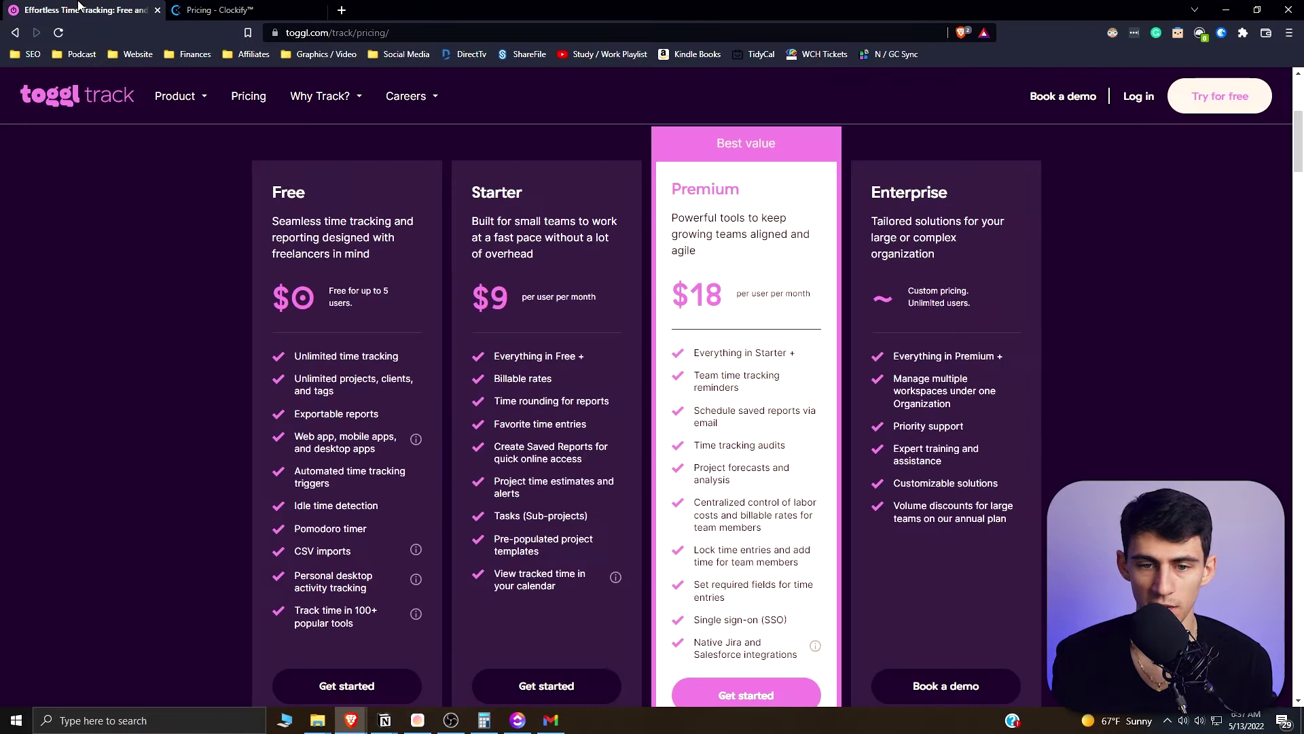
click(224, 10)
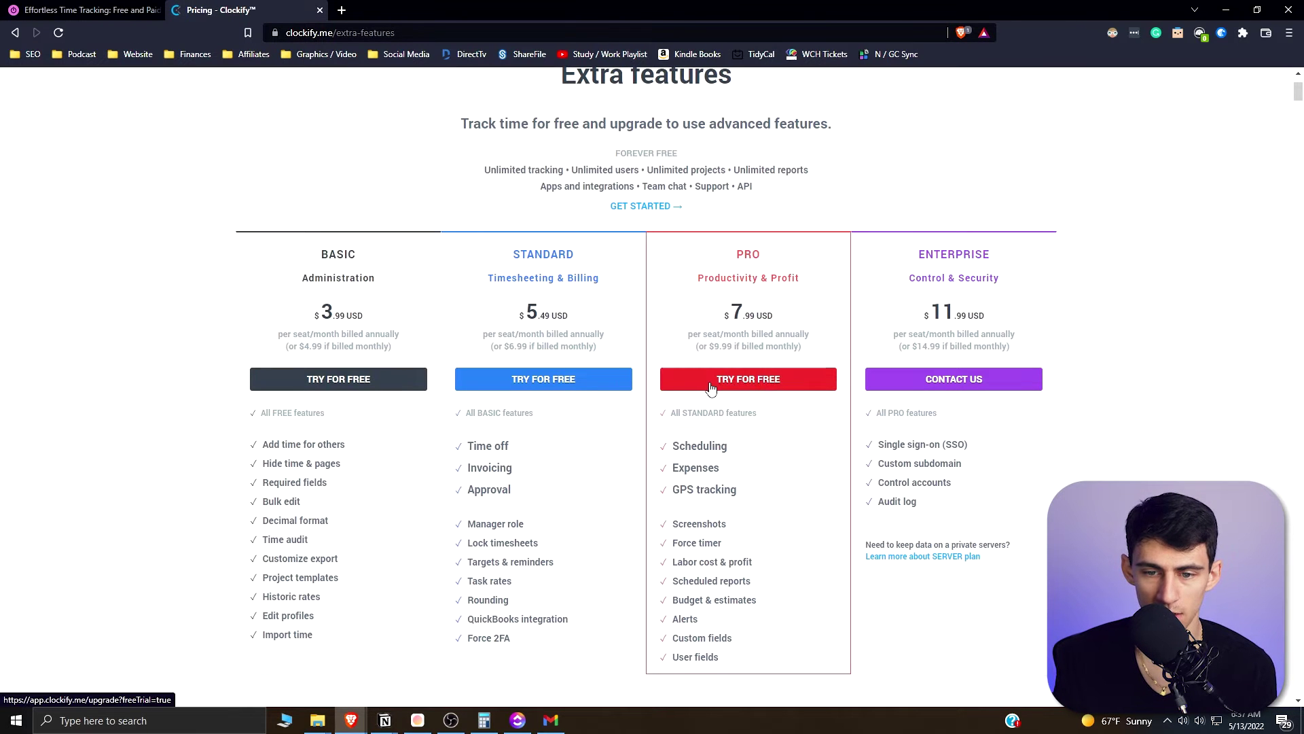
key(ctrl+shift+Tab)
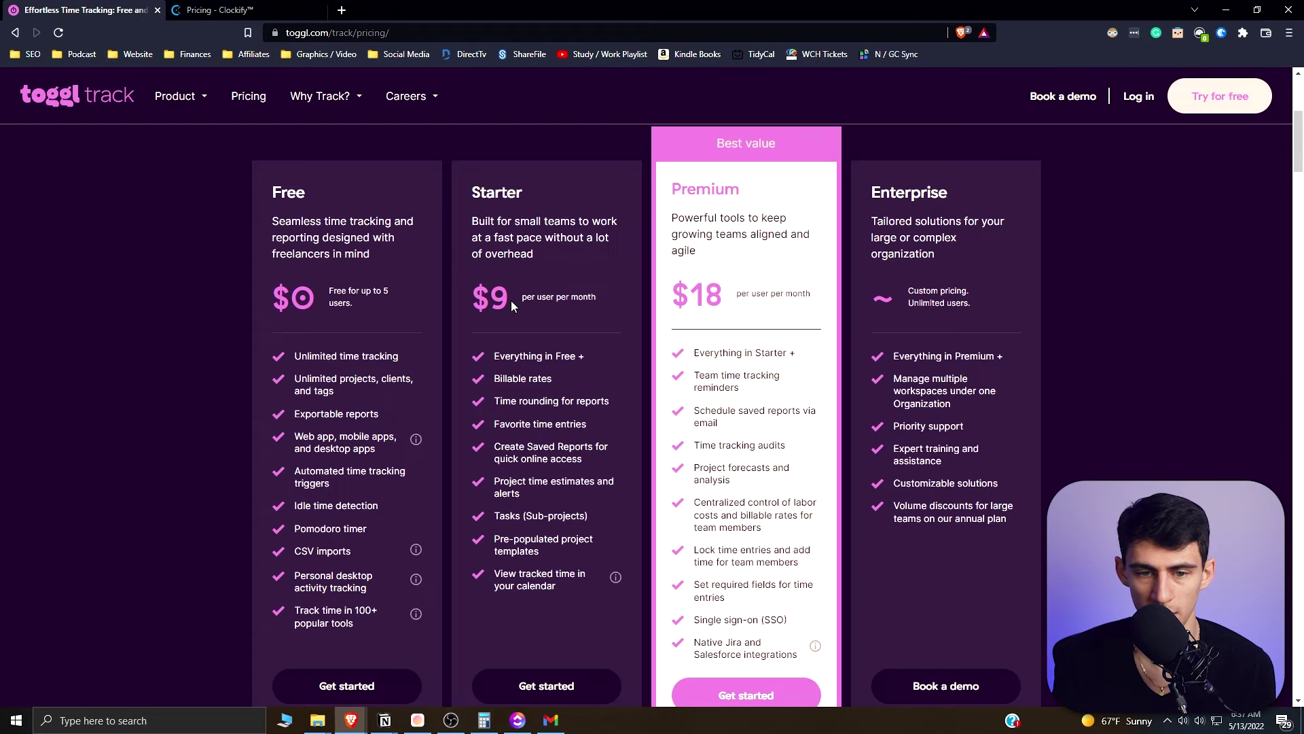
click(224, 10)
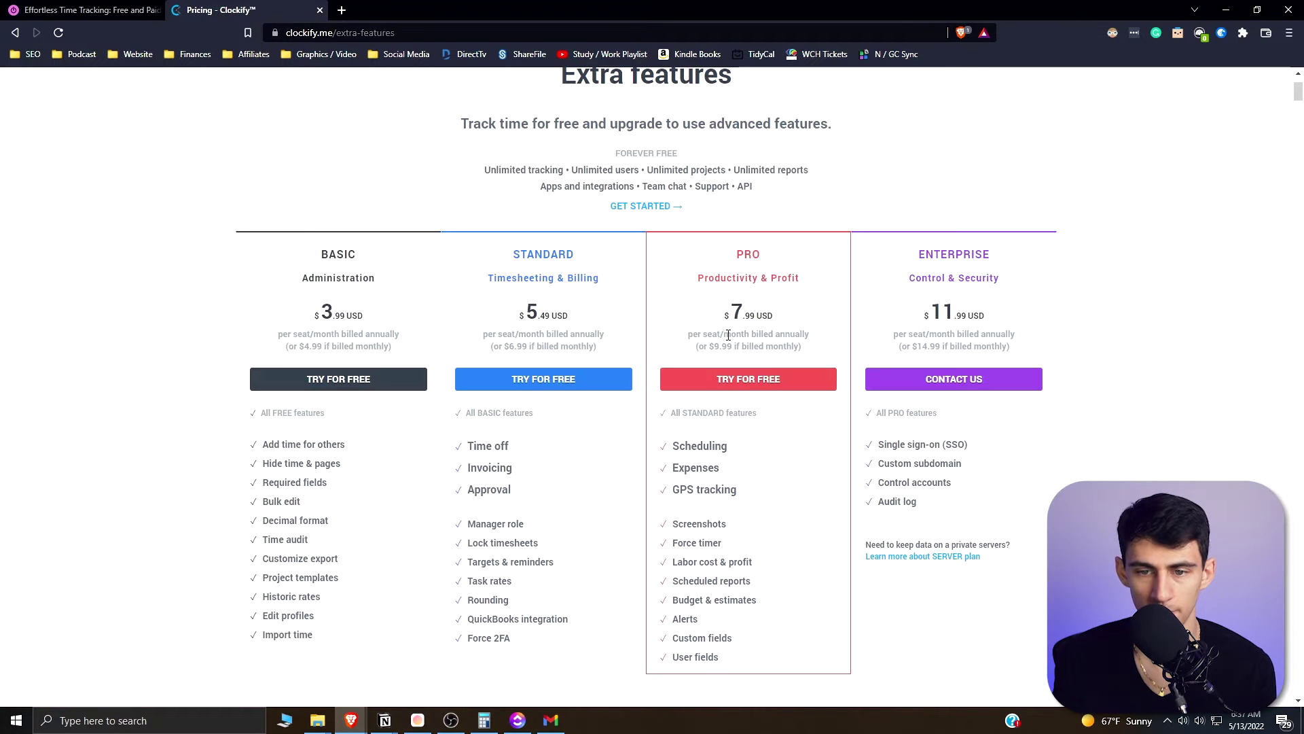
click(66, 7)
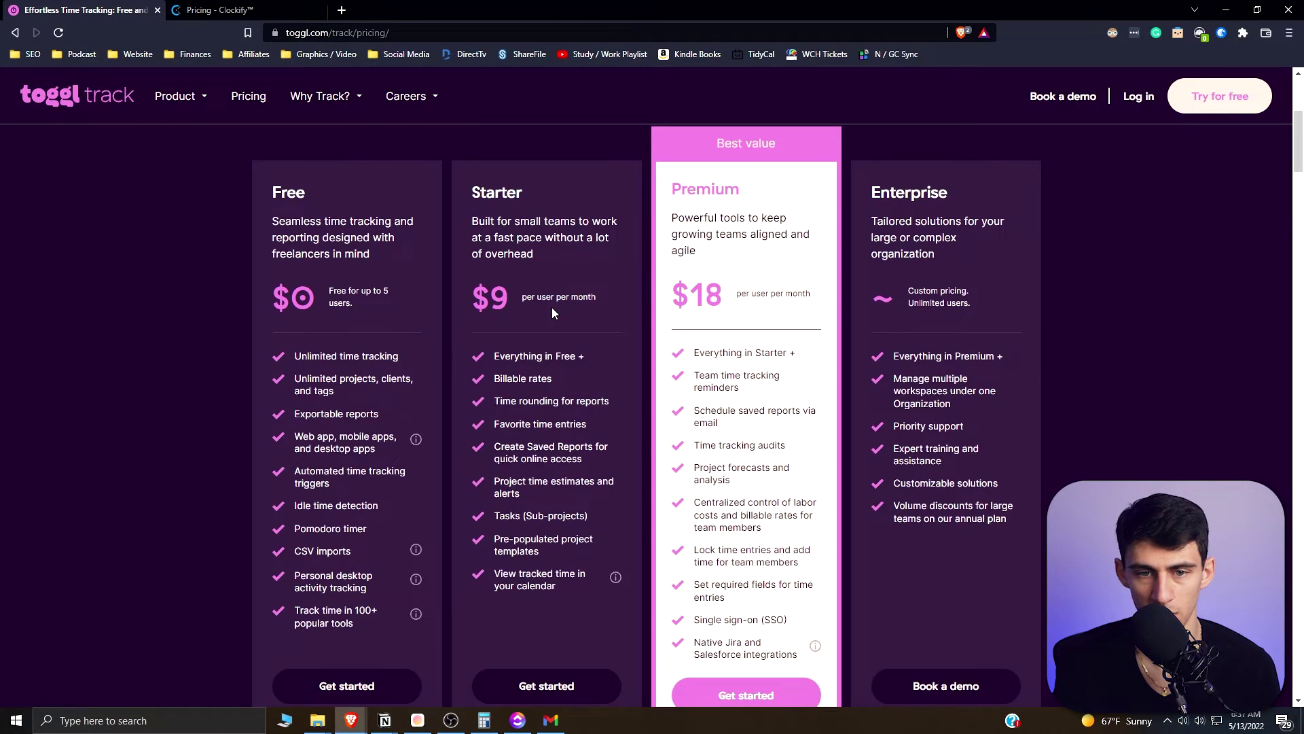
click(221, 10)
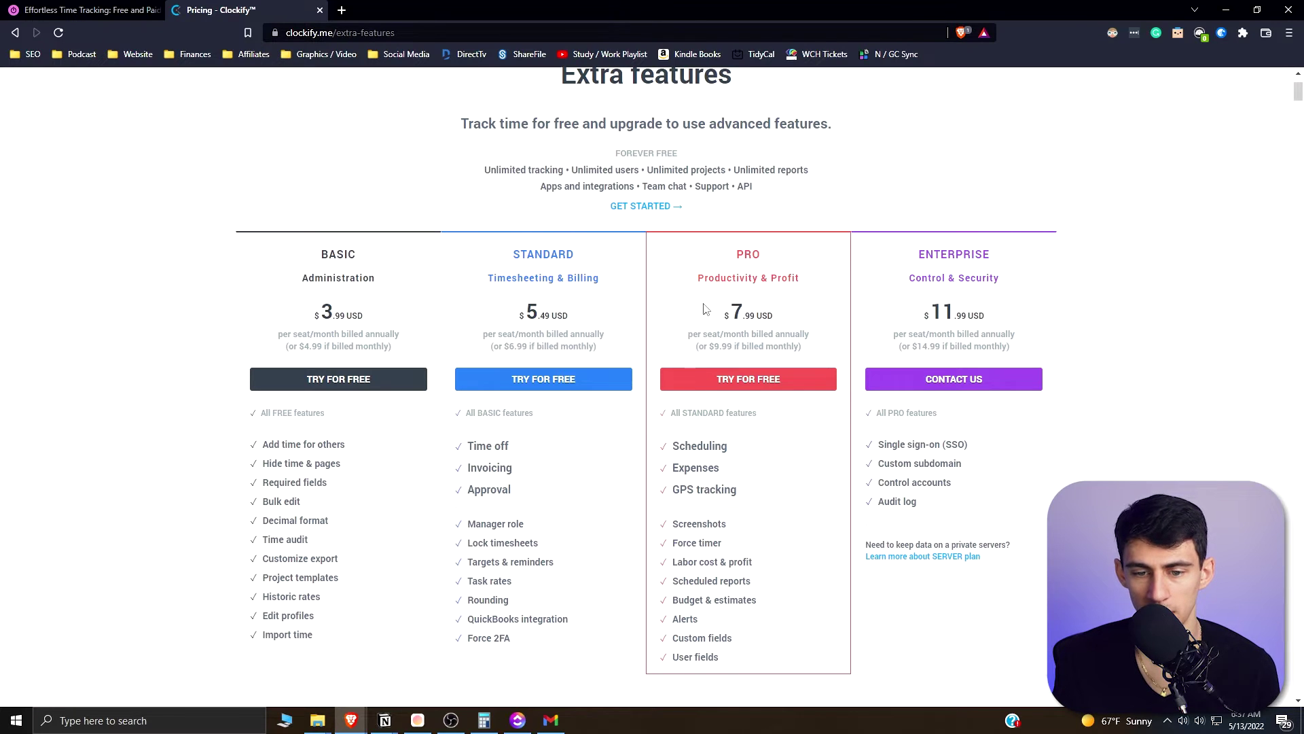
key(ctrl+Tab)
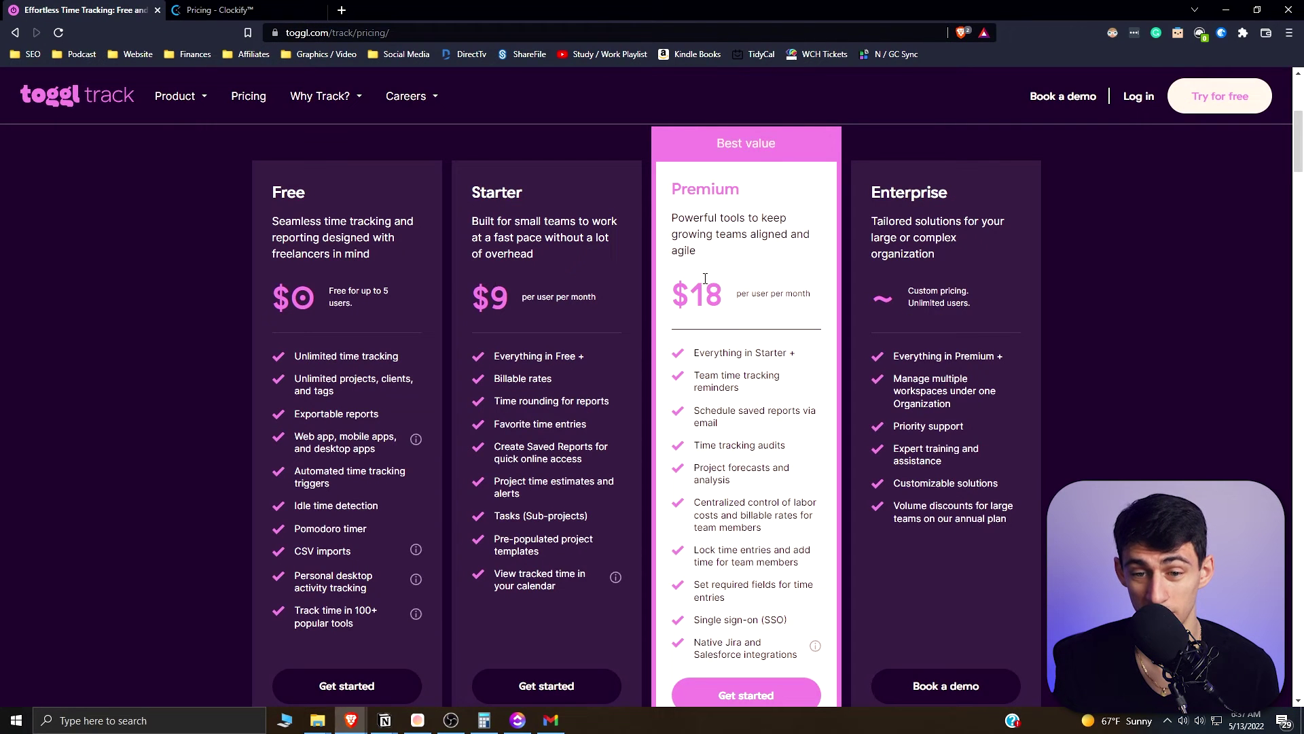
key(ctrl+Tab)
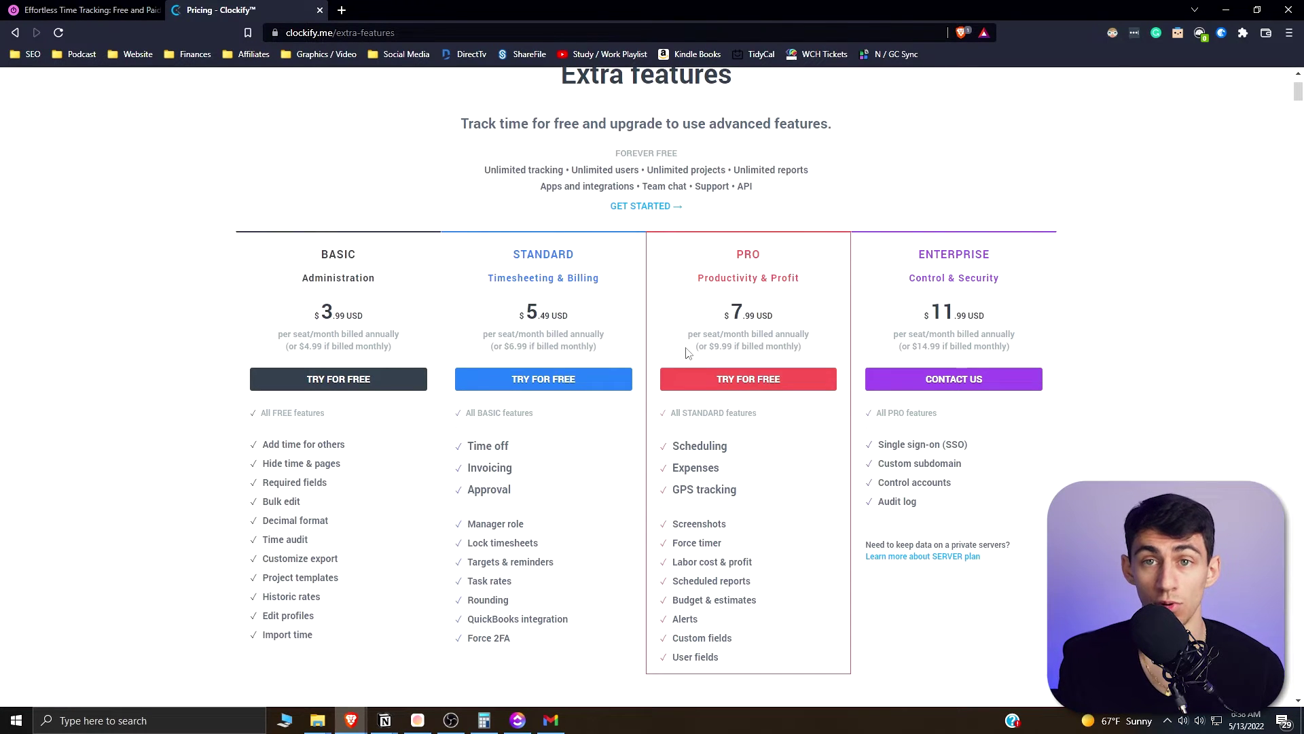
scroll(629, 405, up, 2)
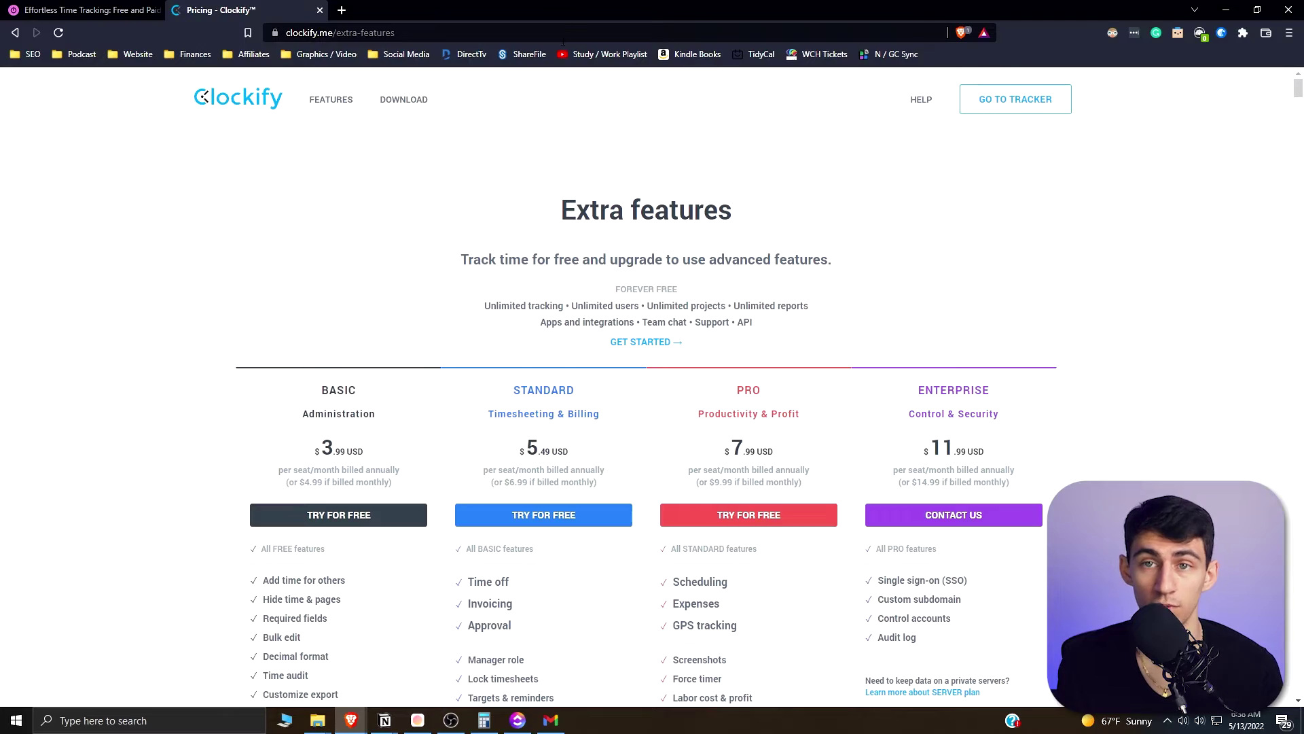
key(ctrl+Tab)
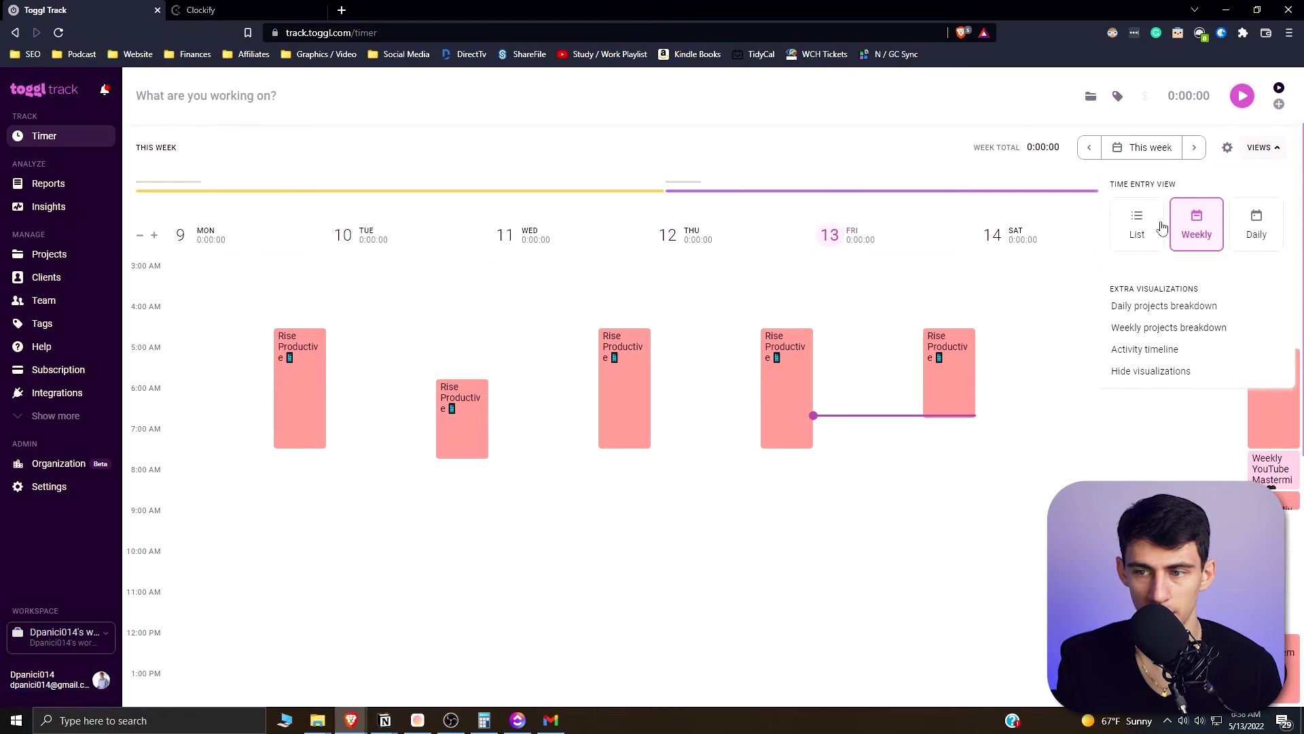
Try the List, Weekly and Daily layouts, settle on List, and load older time entries
click(1144, 234)
click(1262, 148)
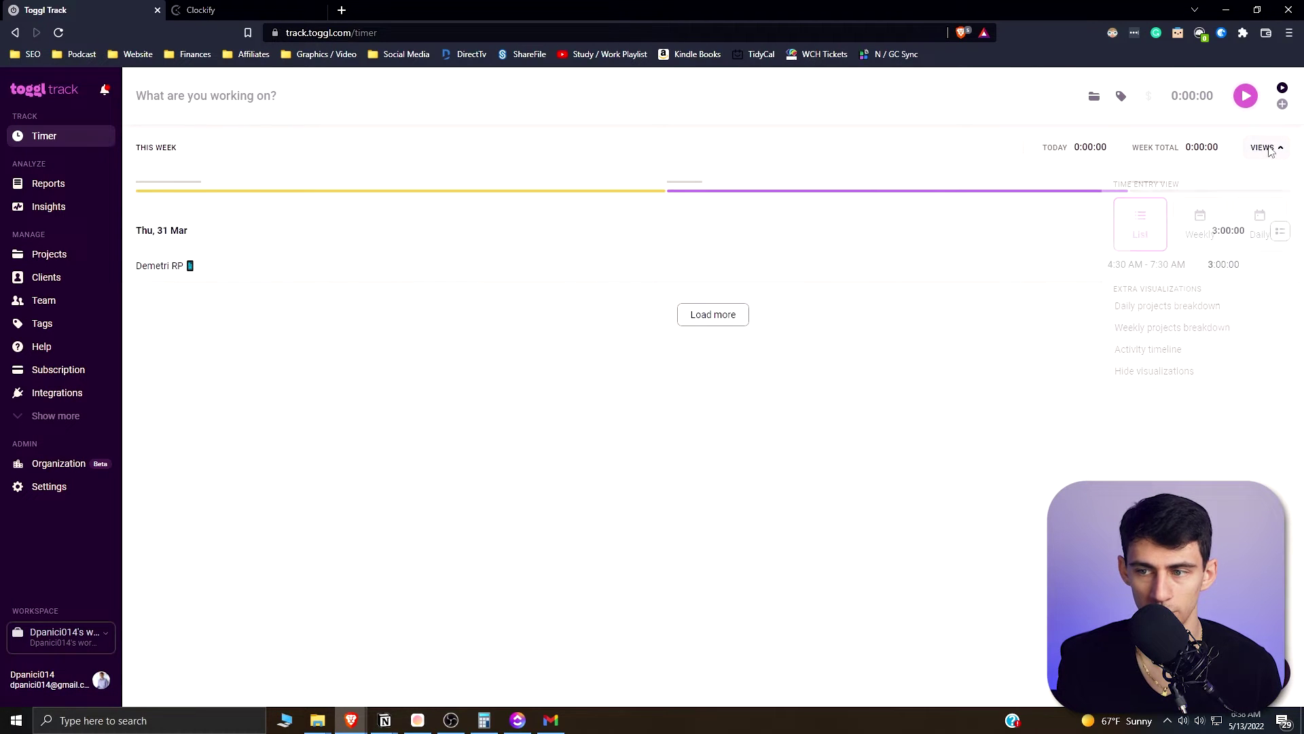
click(1200, 224)
click(1263, 149)
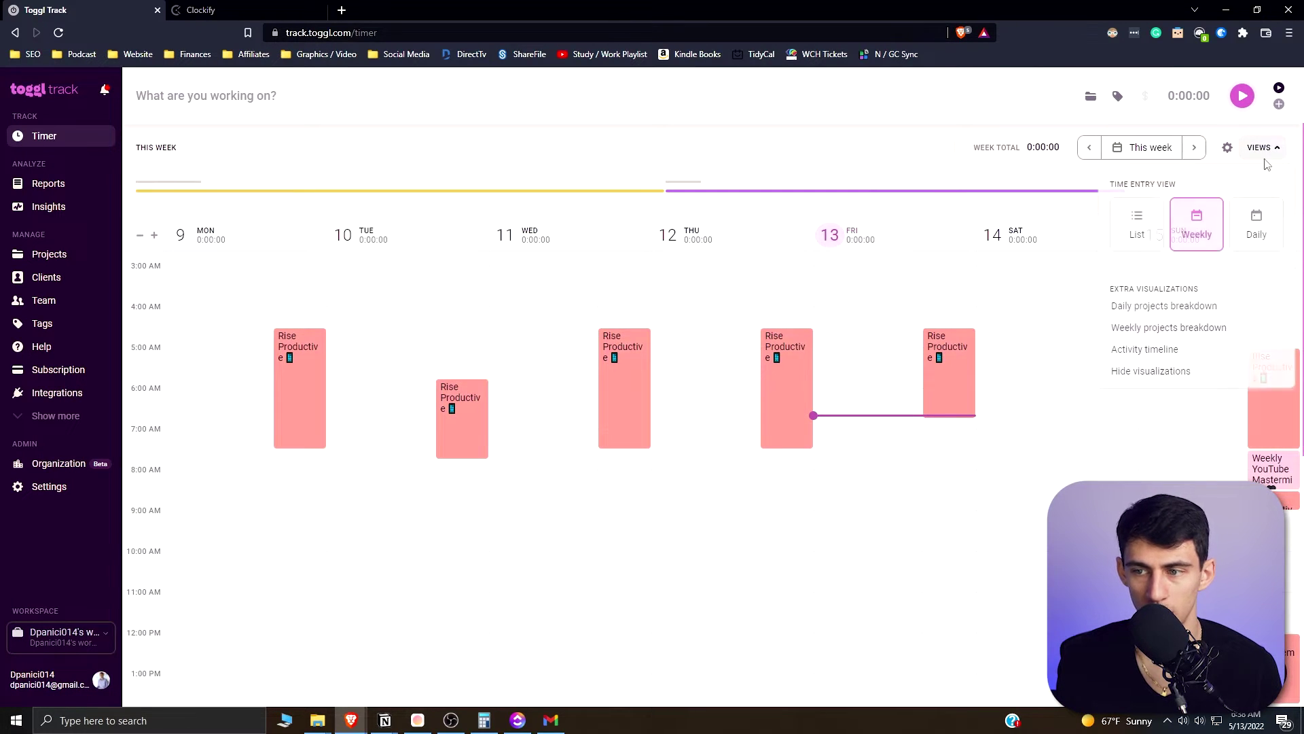
click(1255, 223)
click(1260, 149)
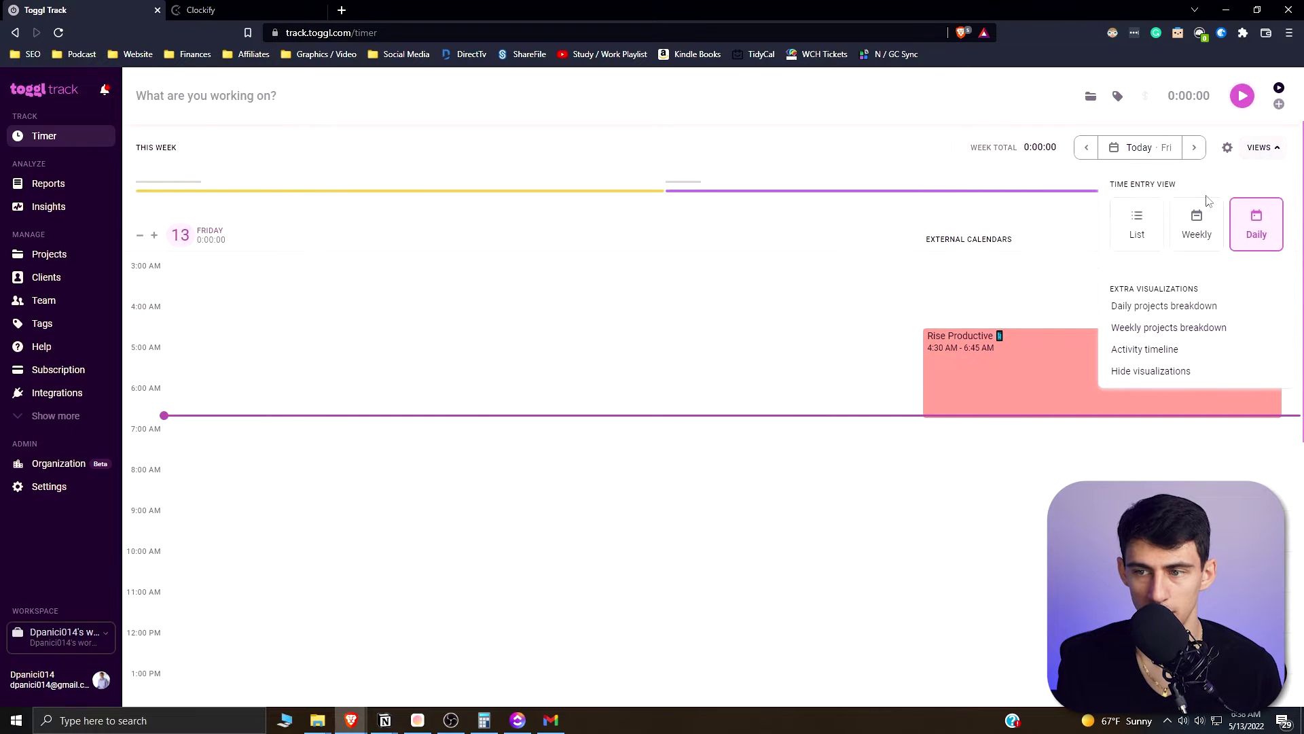
click(1120, 229)
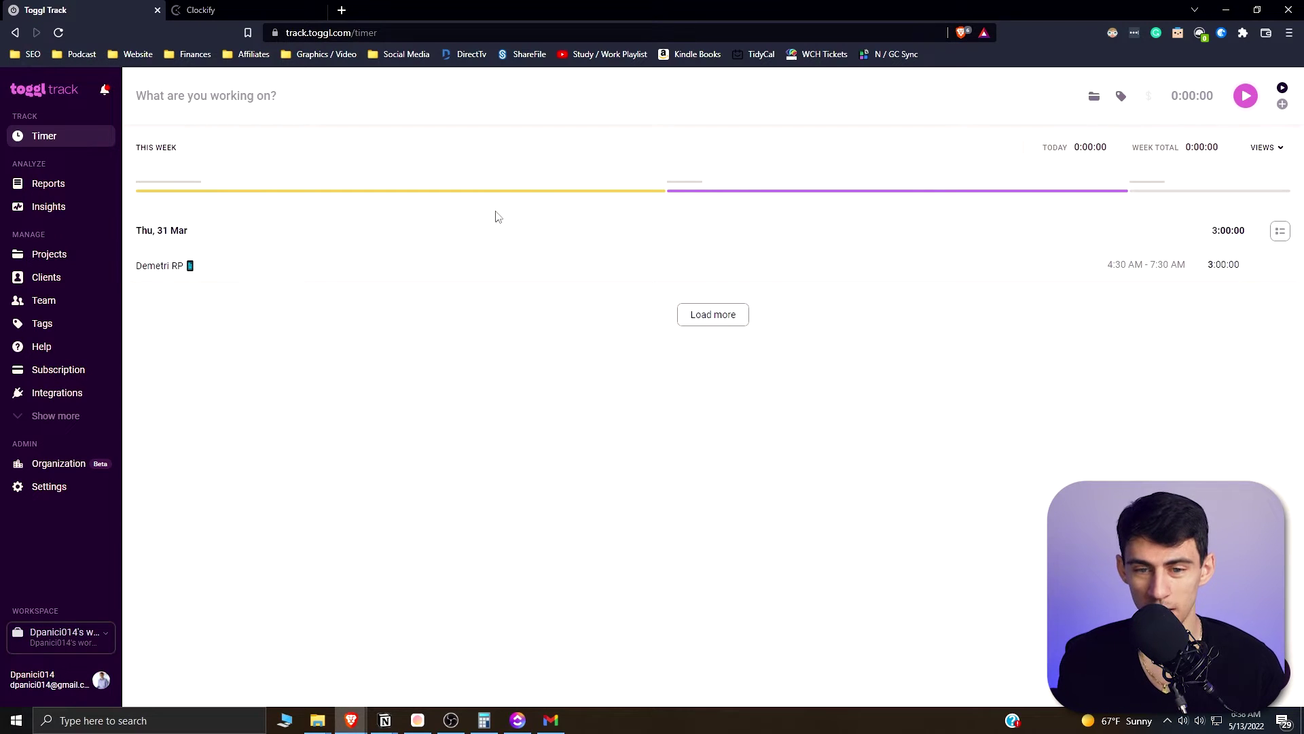
click(718, 314)
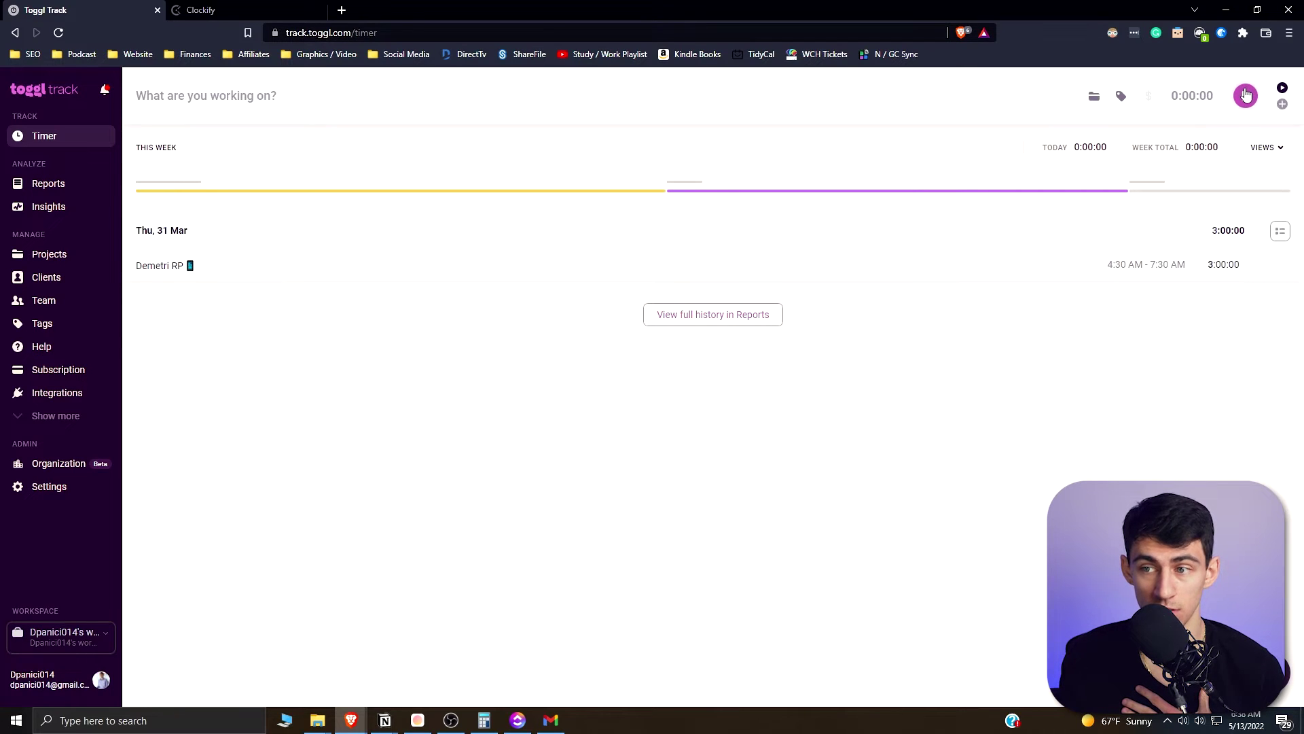
key(ctrl+Tab)
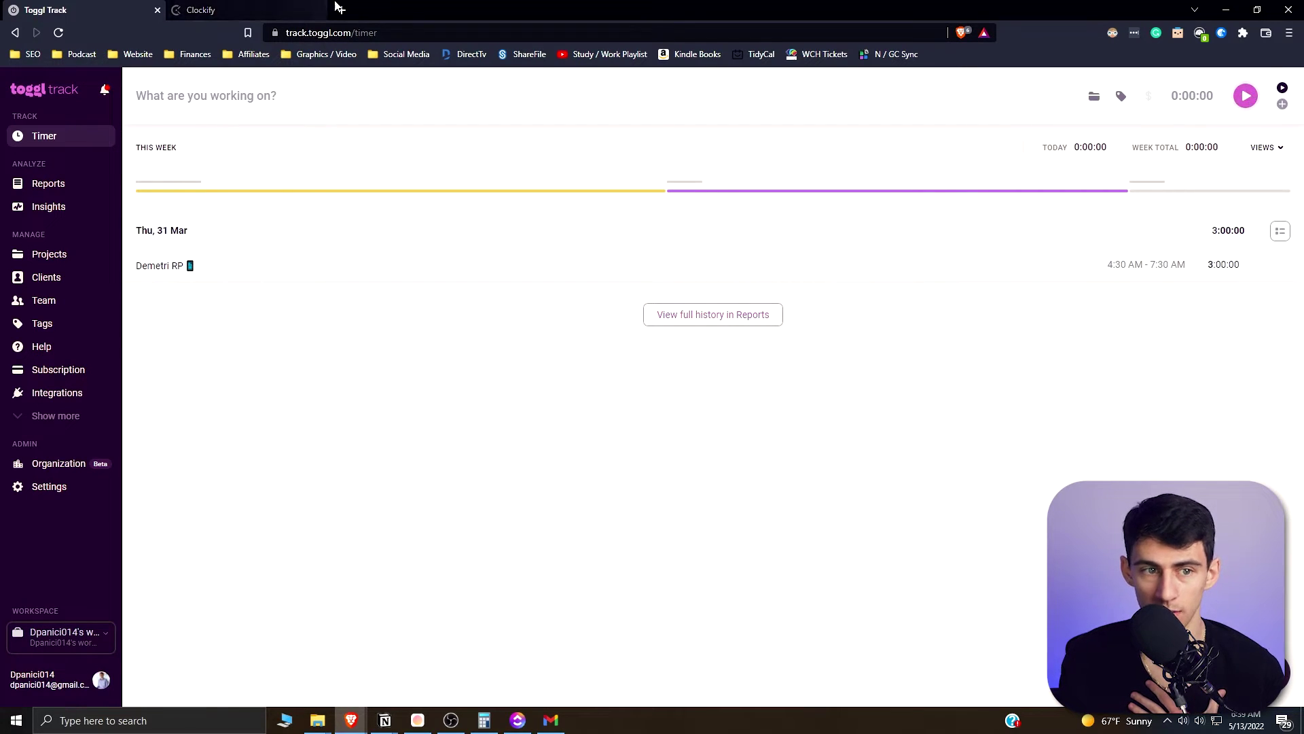
click(55, 10)
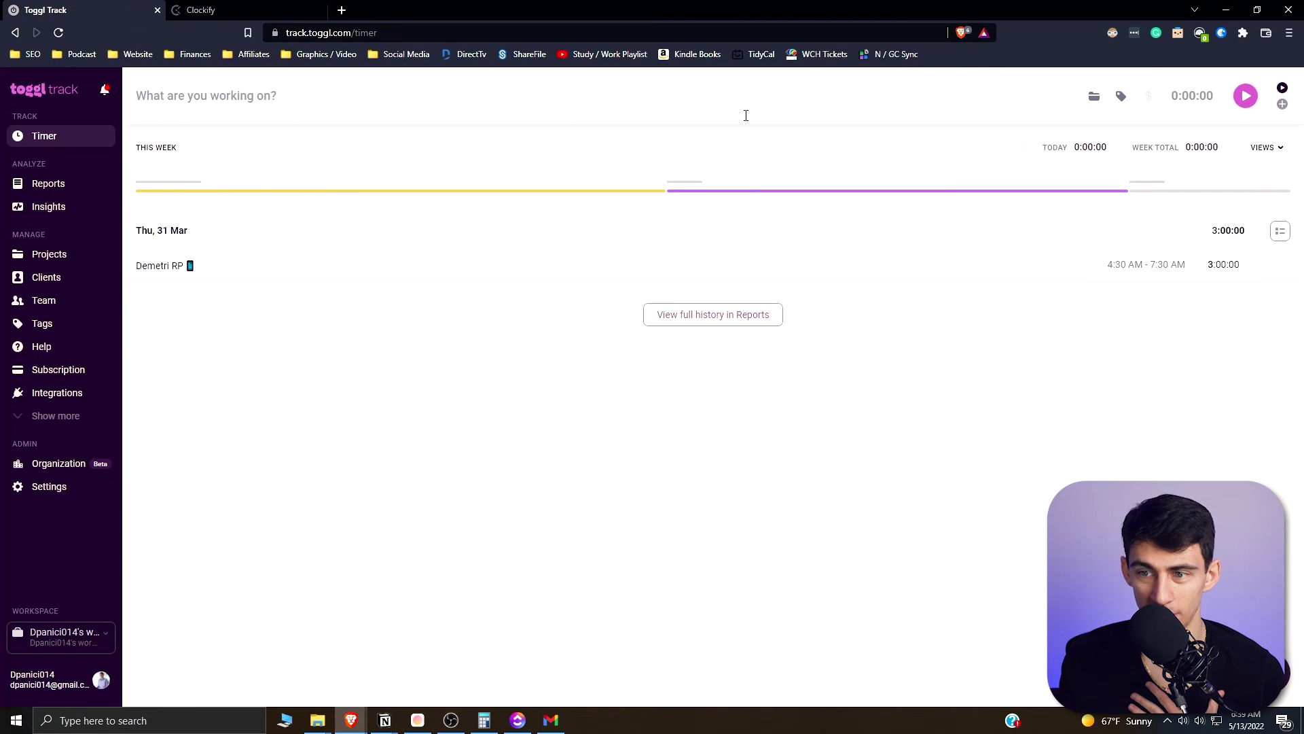
click(1095, 98)
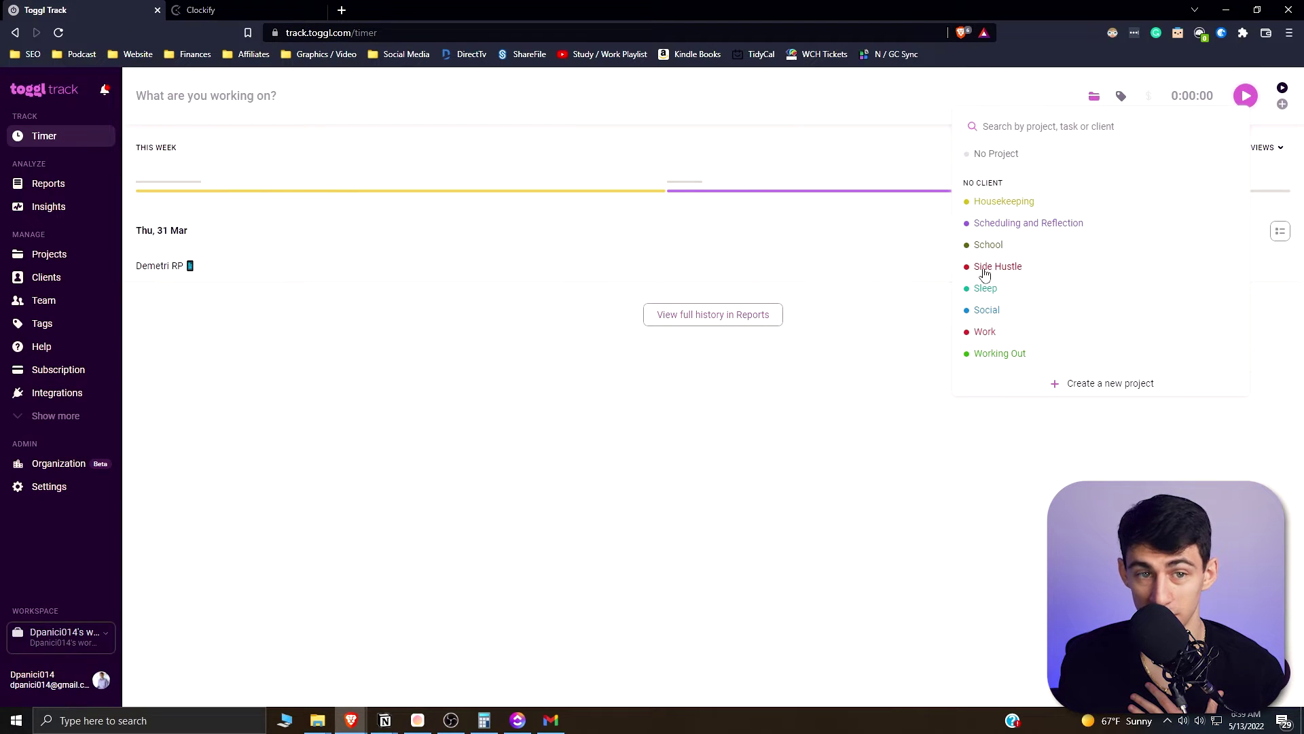
key(ctrl+Tab)
click(941, 149)
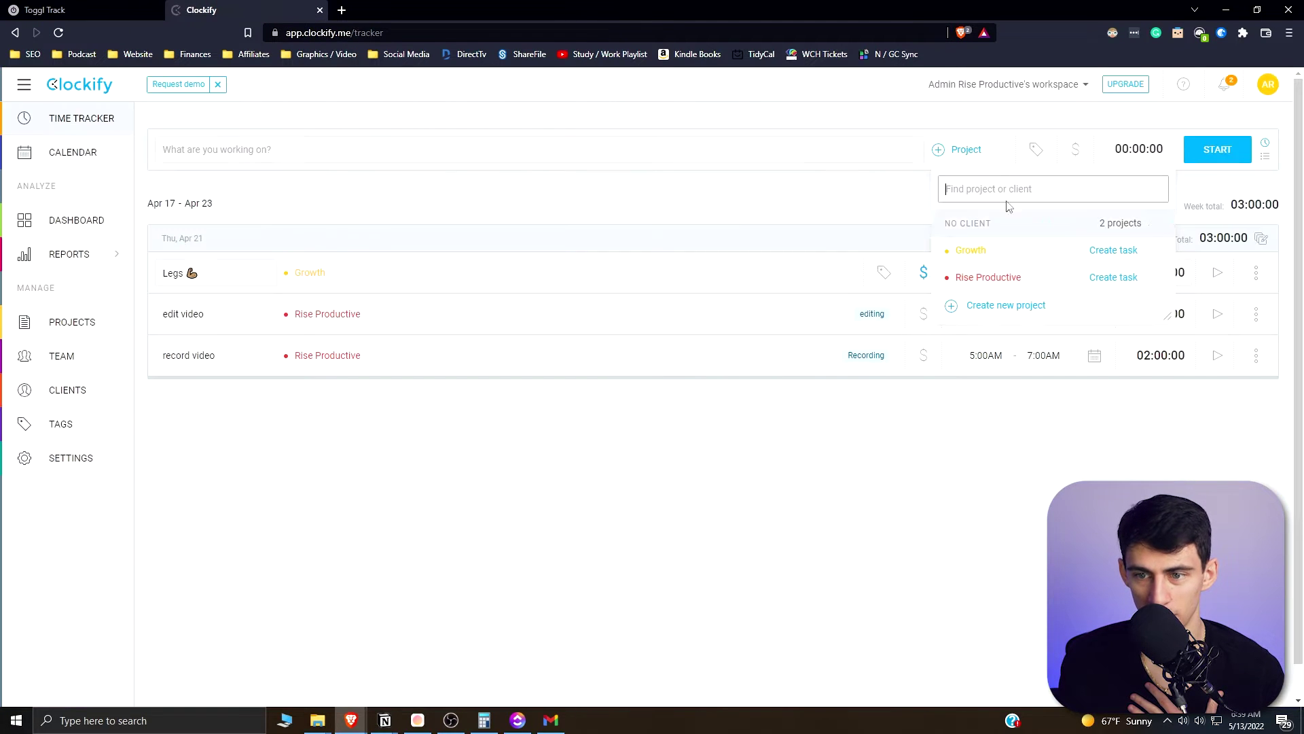
click(146, 7)
click(1121, 96)
key(ctrl+Tab)
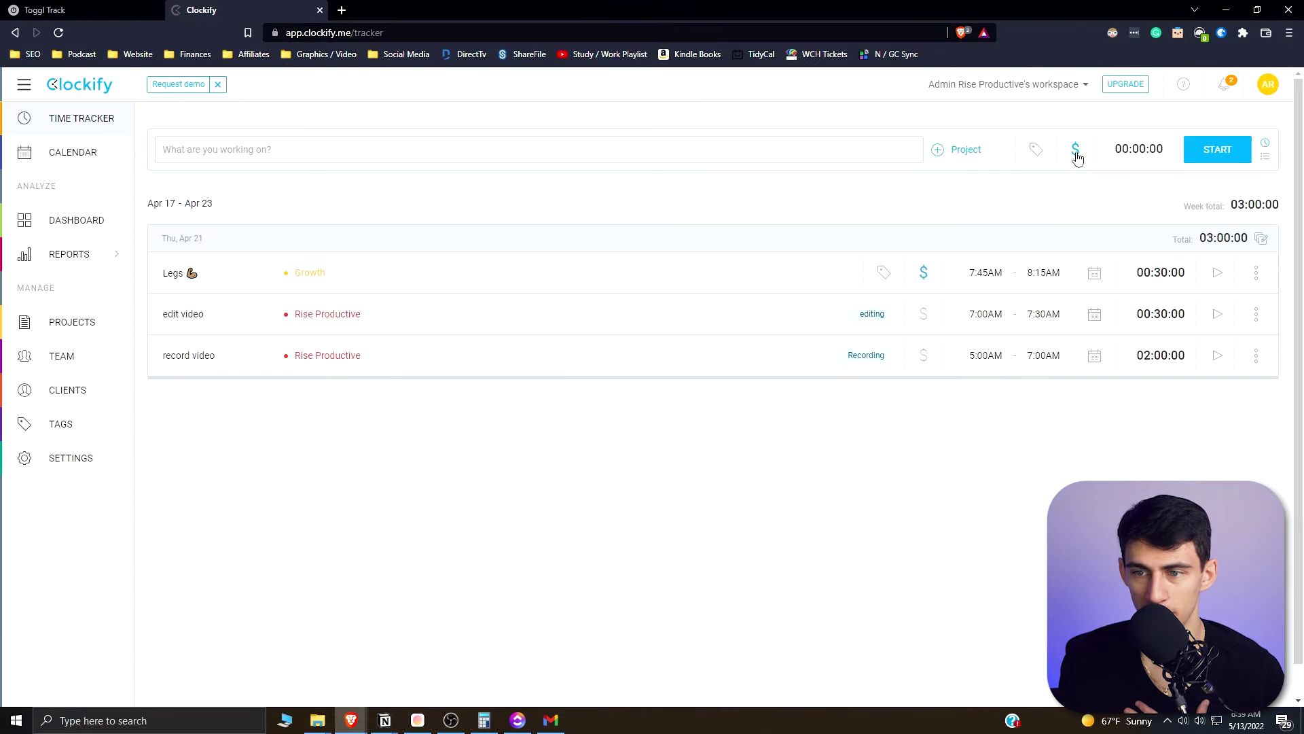
key(ctrl+Tab)
click(1113, 105)
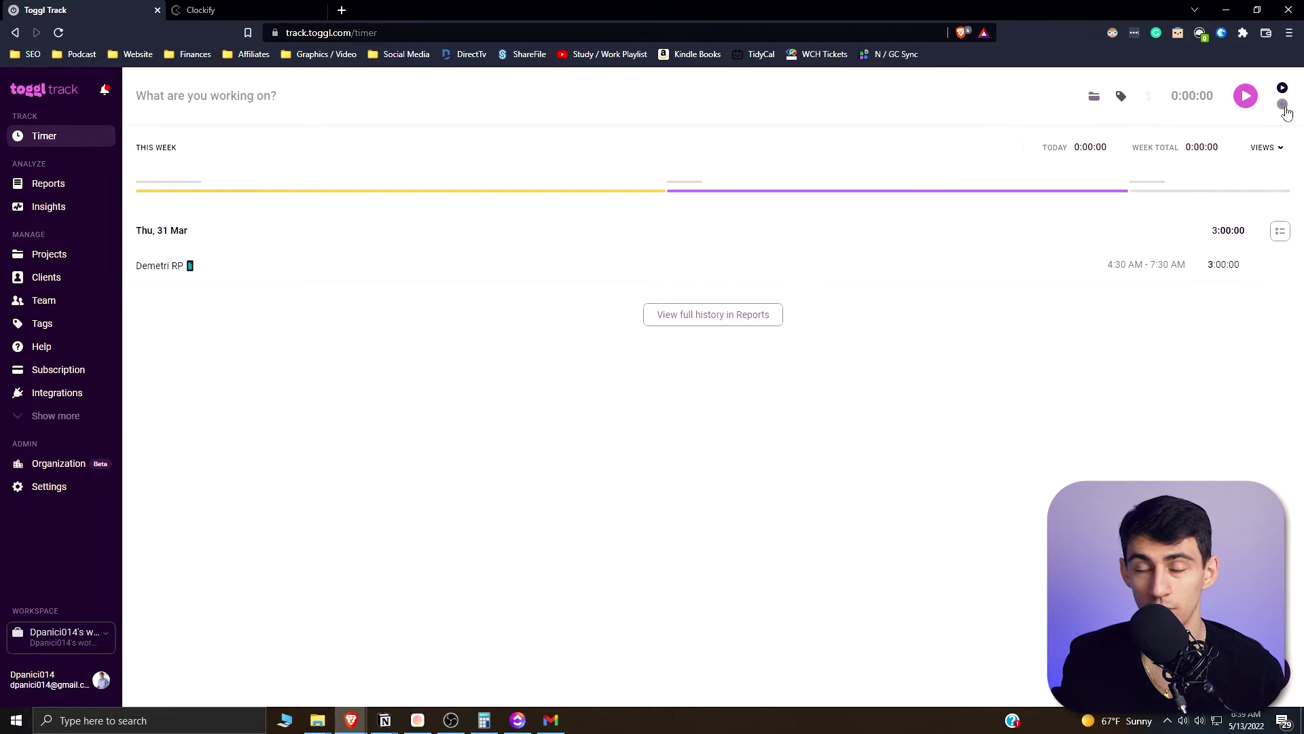
click(224, 9)
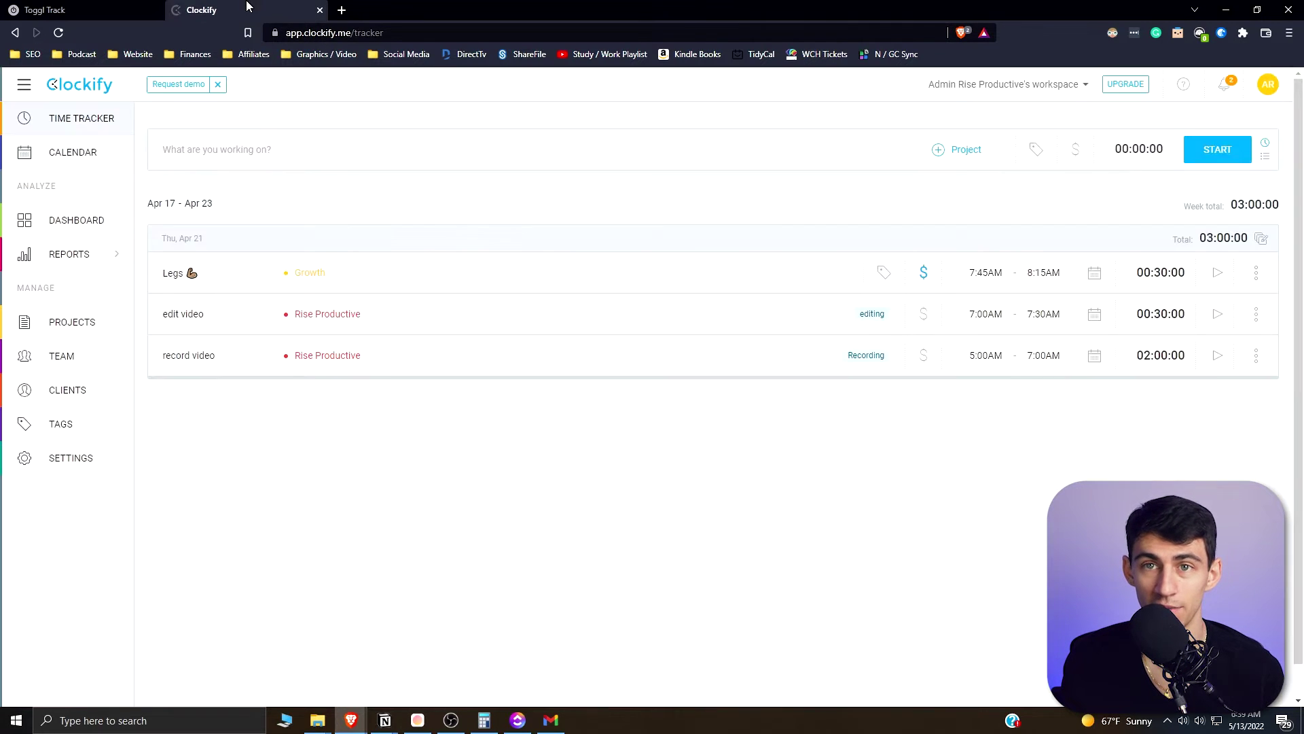
click(1266, 158)
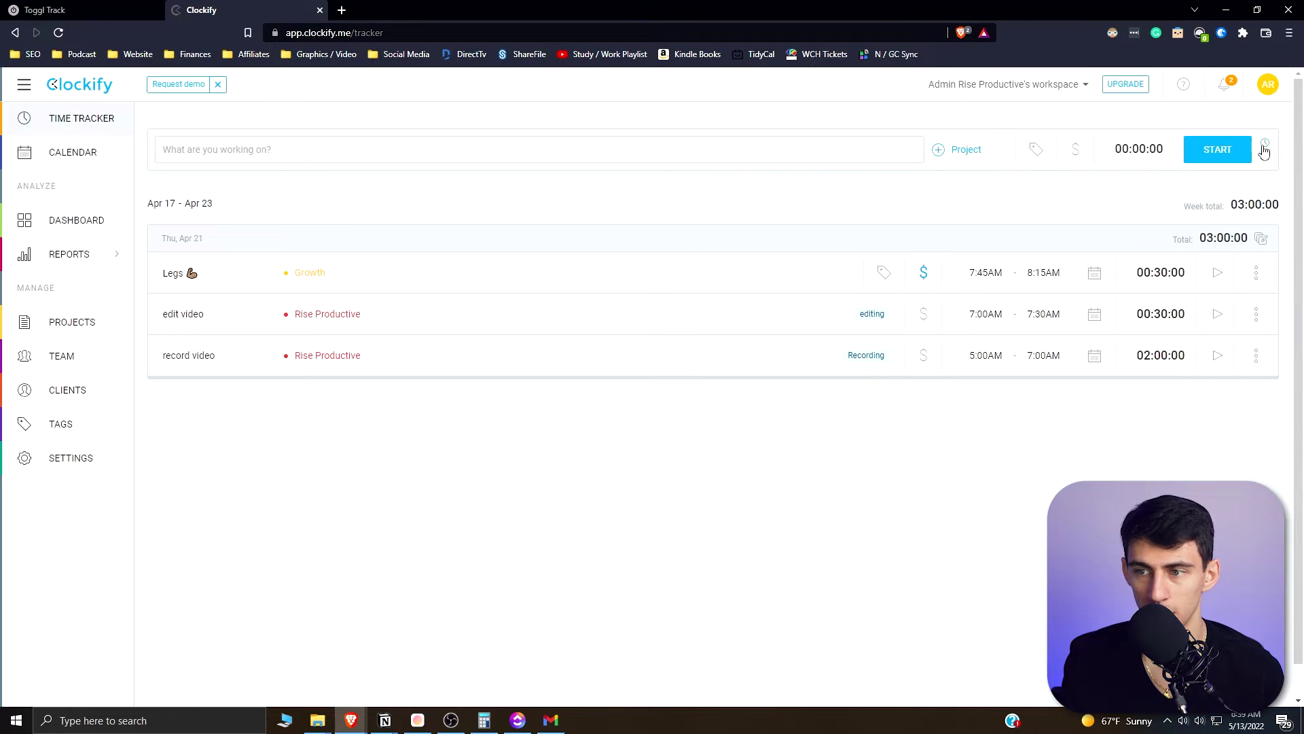
key(ctrl+shift+Tab)
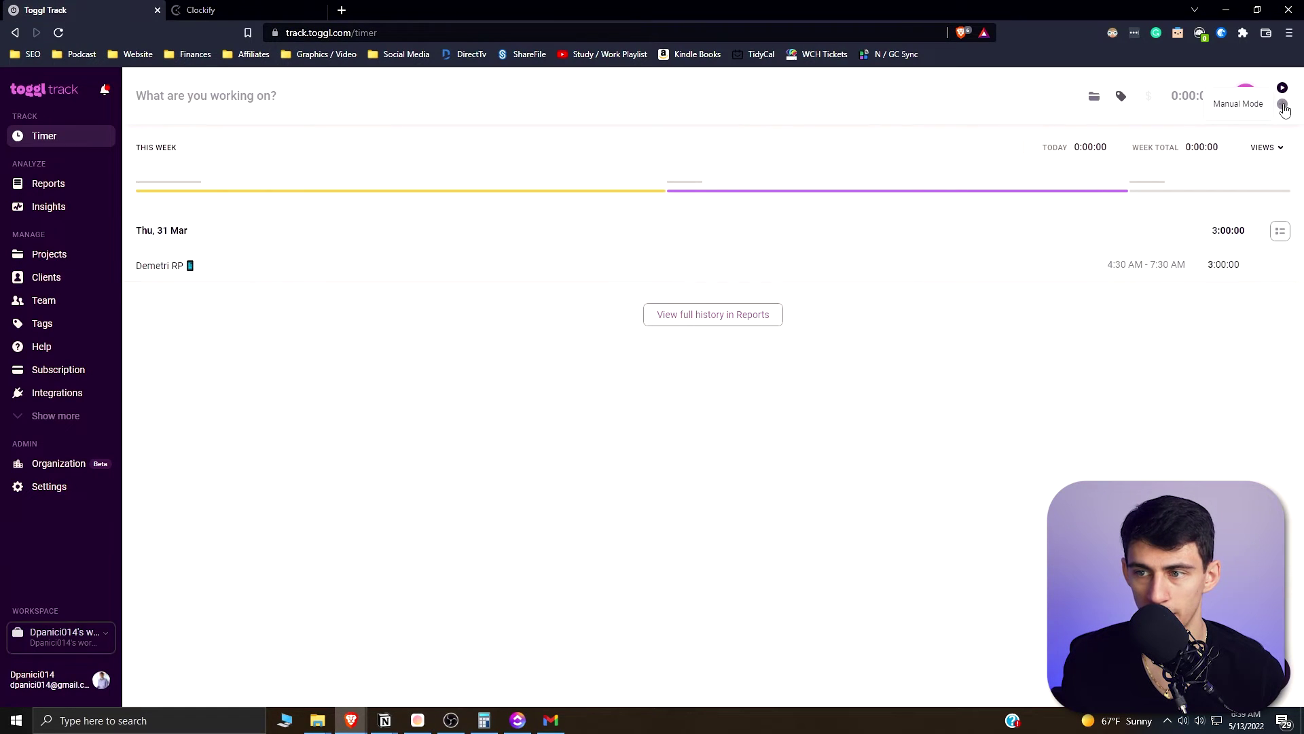
click(1283, 106)
click(1280, 87)
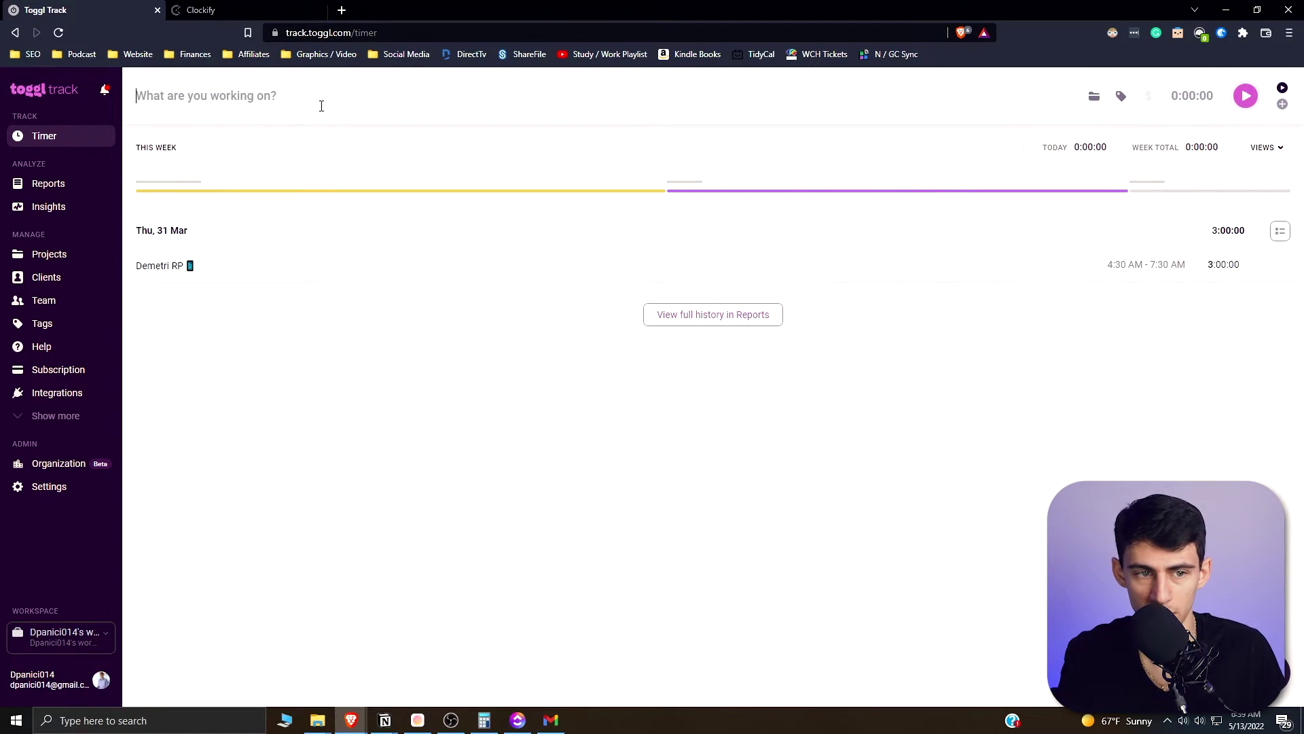
Start and stop a 'put an example task' entry assigned to the Side Hustle project
text(put an example task)
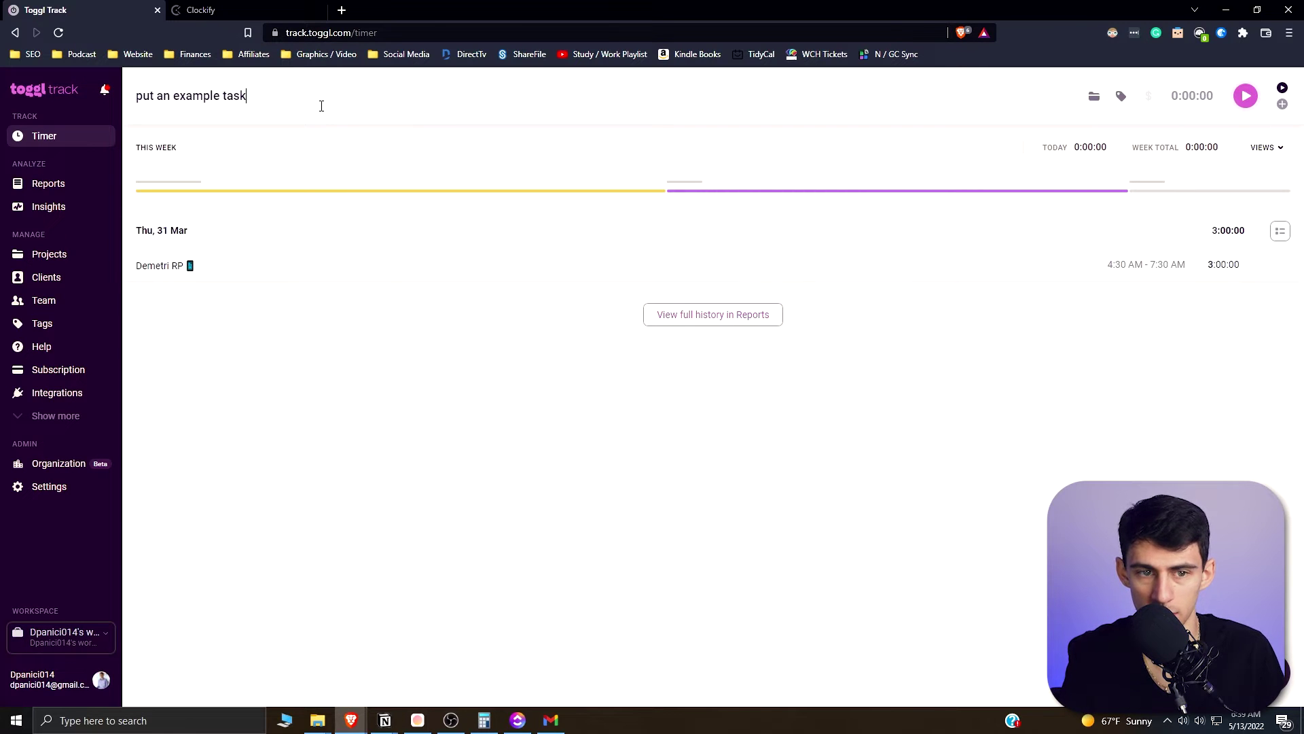
key(Return)
click(1093, 95)
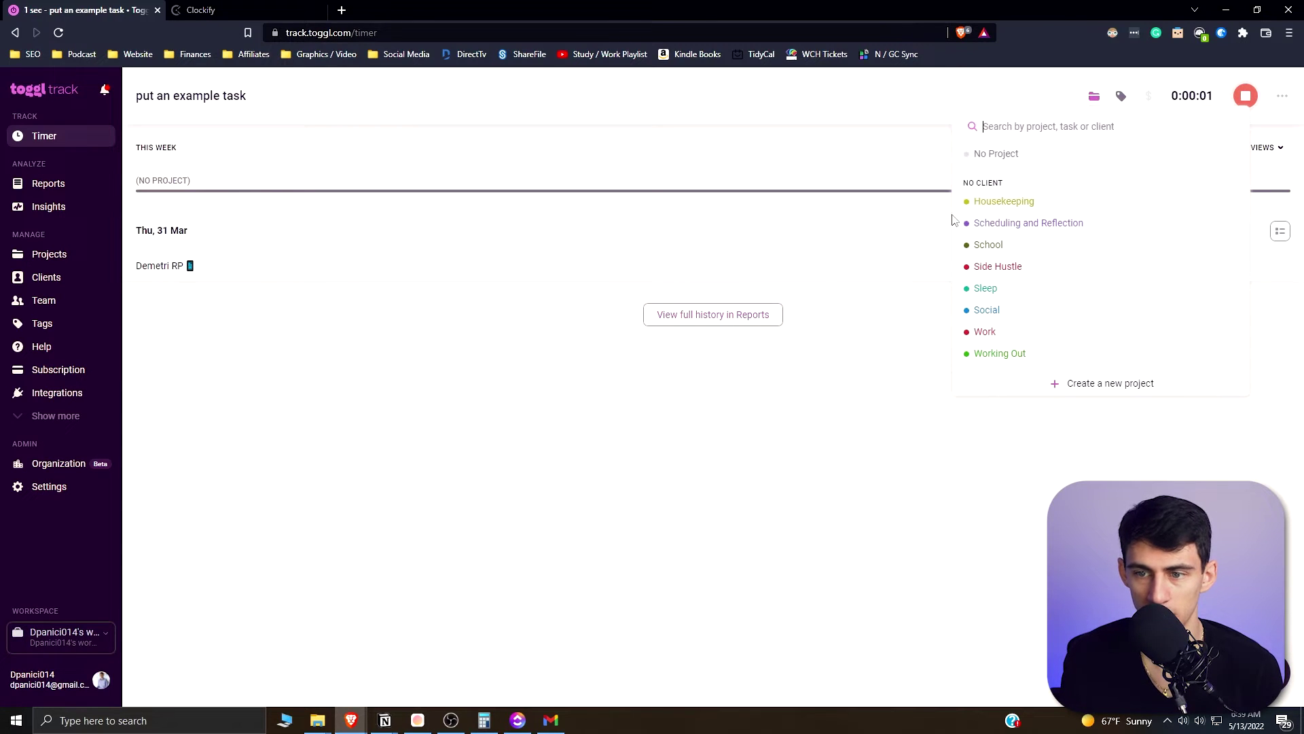
click(1008, 269)
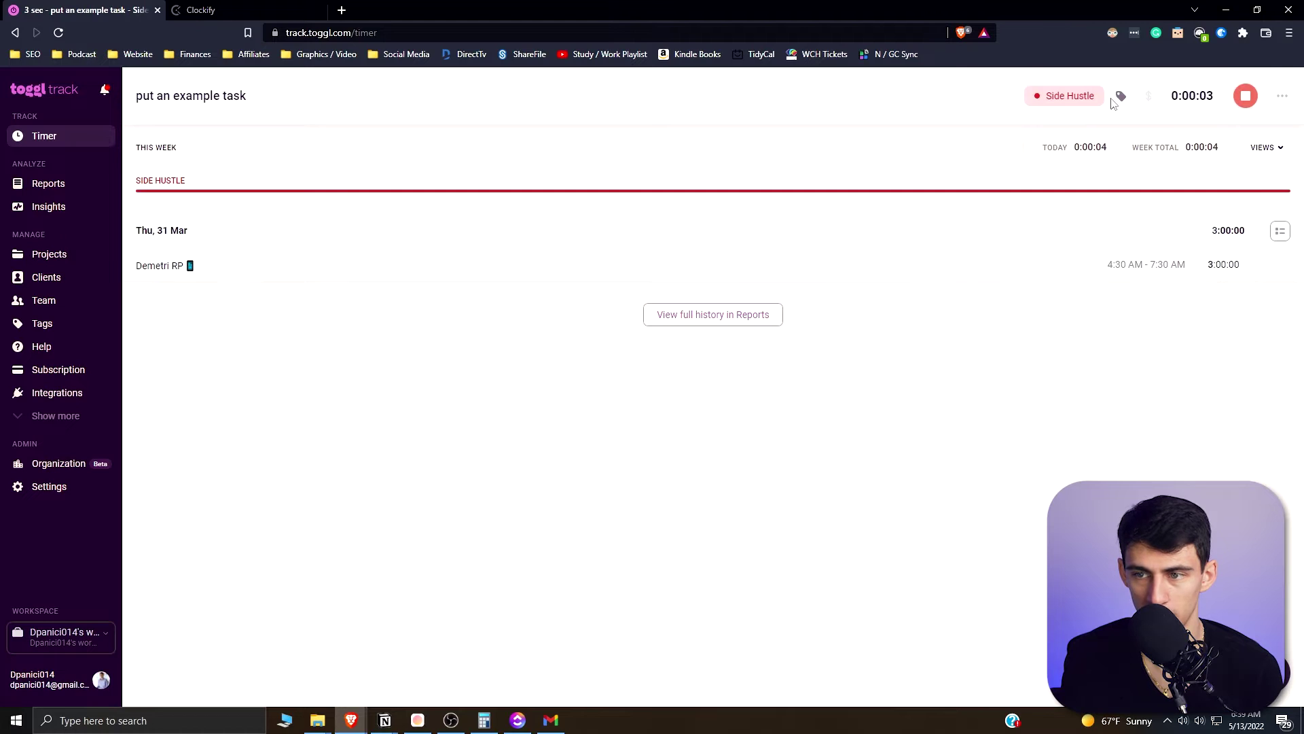
click(1245, 99)
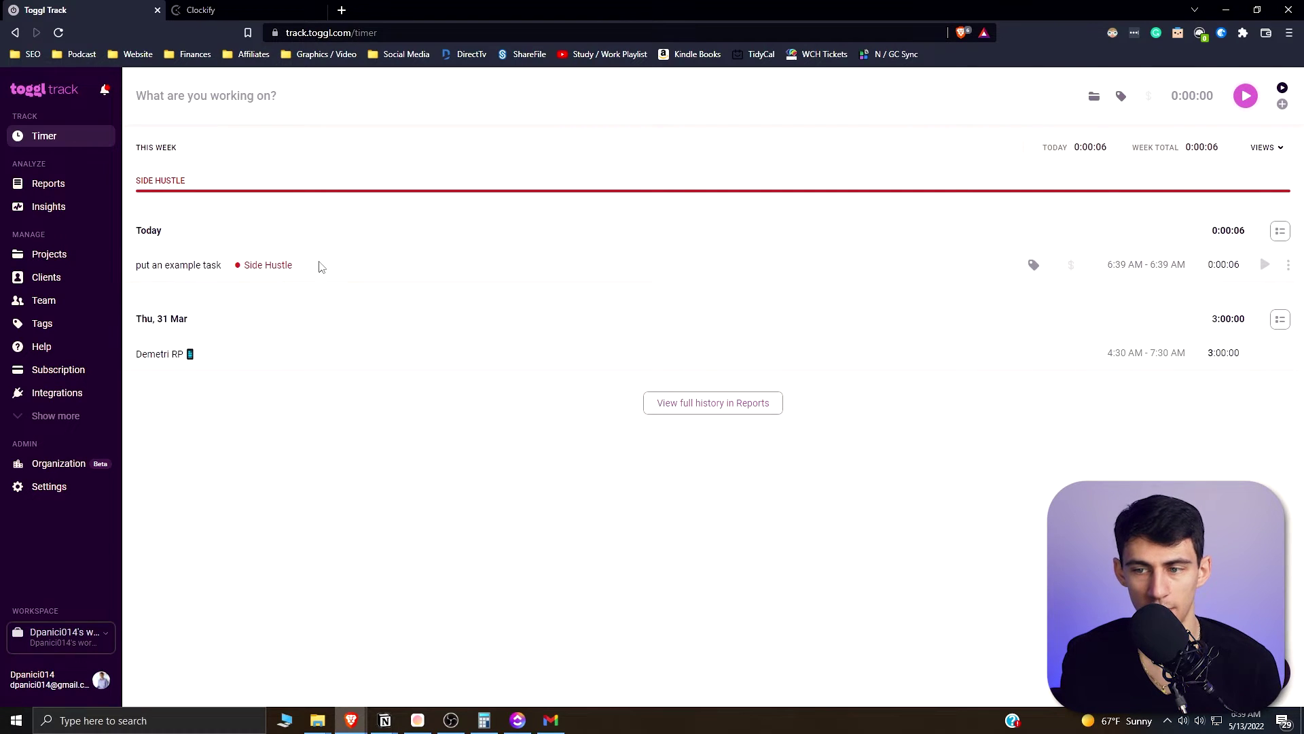
Change the entry's stop time to 7:00 AM so it runs 6:39–7:00 AM
drag(442, 258, 954, 253)
click(511, 269)
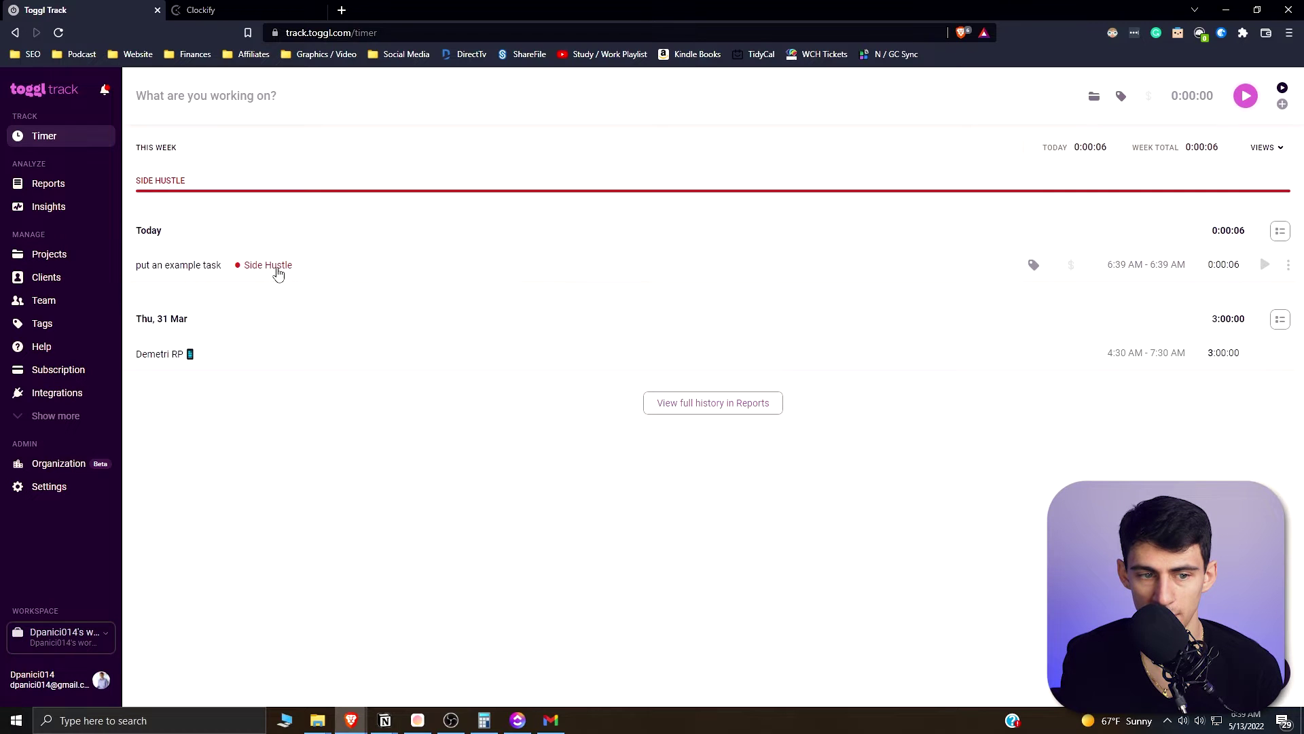
click(1137, 268)
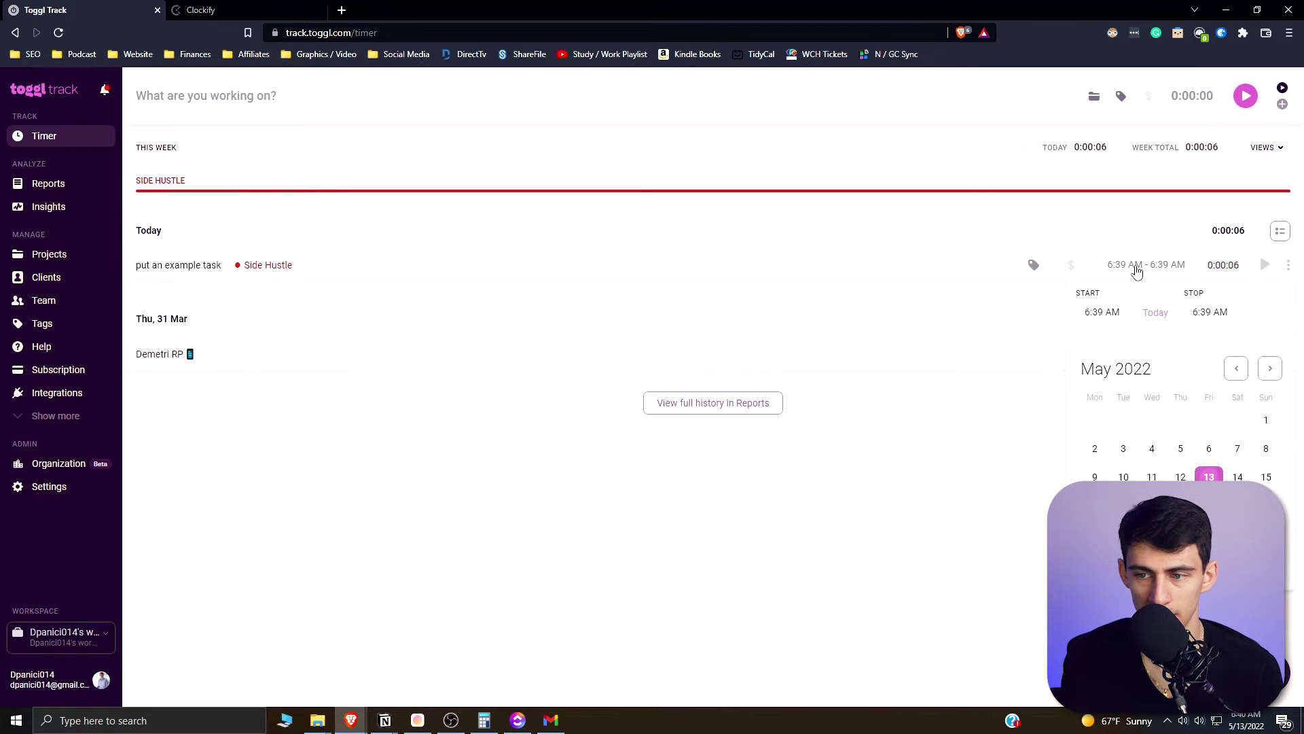
click(1236, 317)
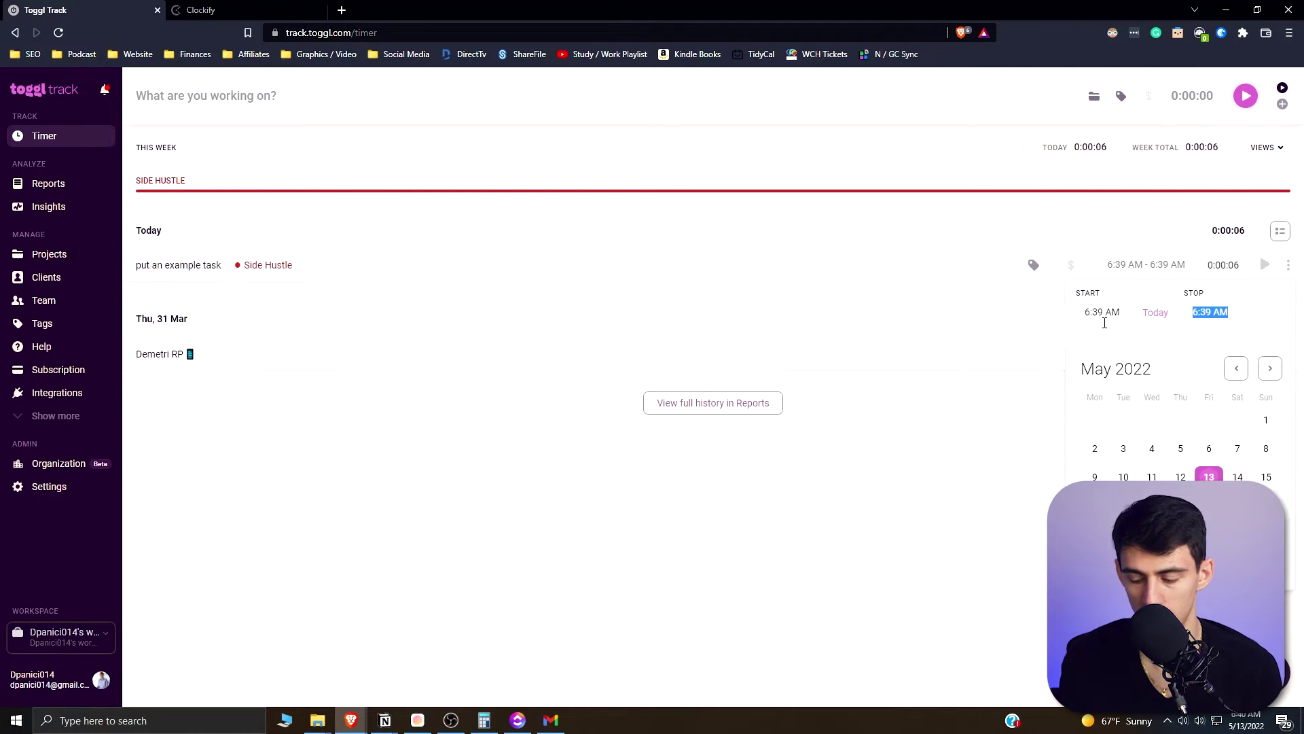
text(700)
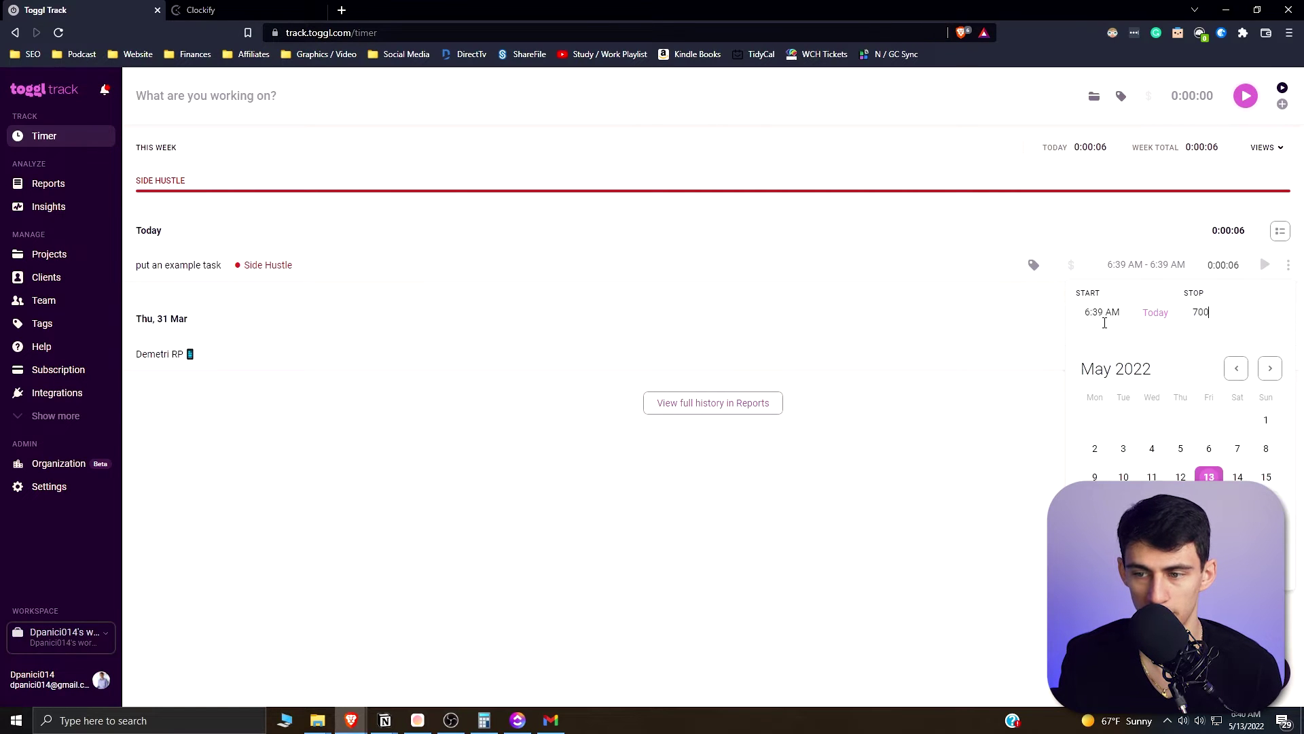
key(Return)
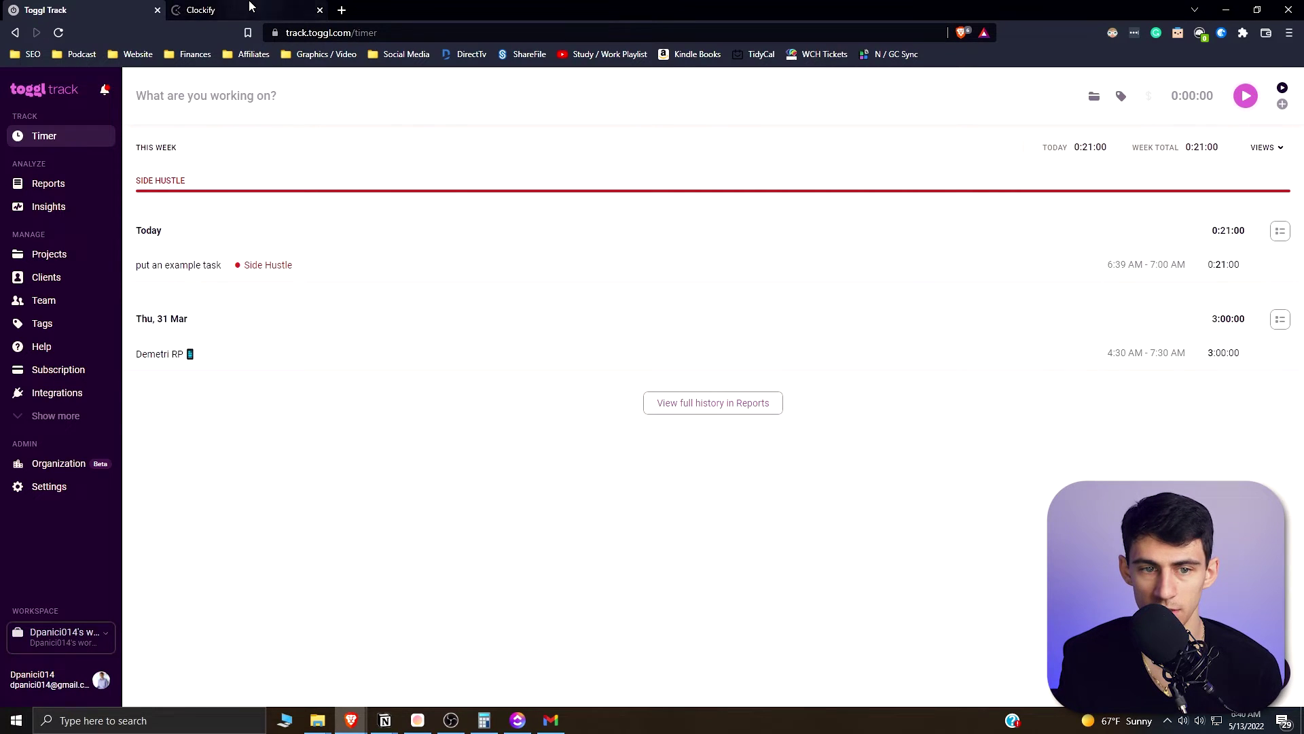
click(203, 9)
Log a 'the same thing here' entry with project Rise Productive and tag Recording
click(277, 140)
text(th)
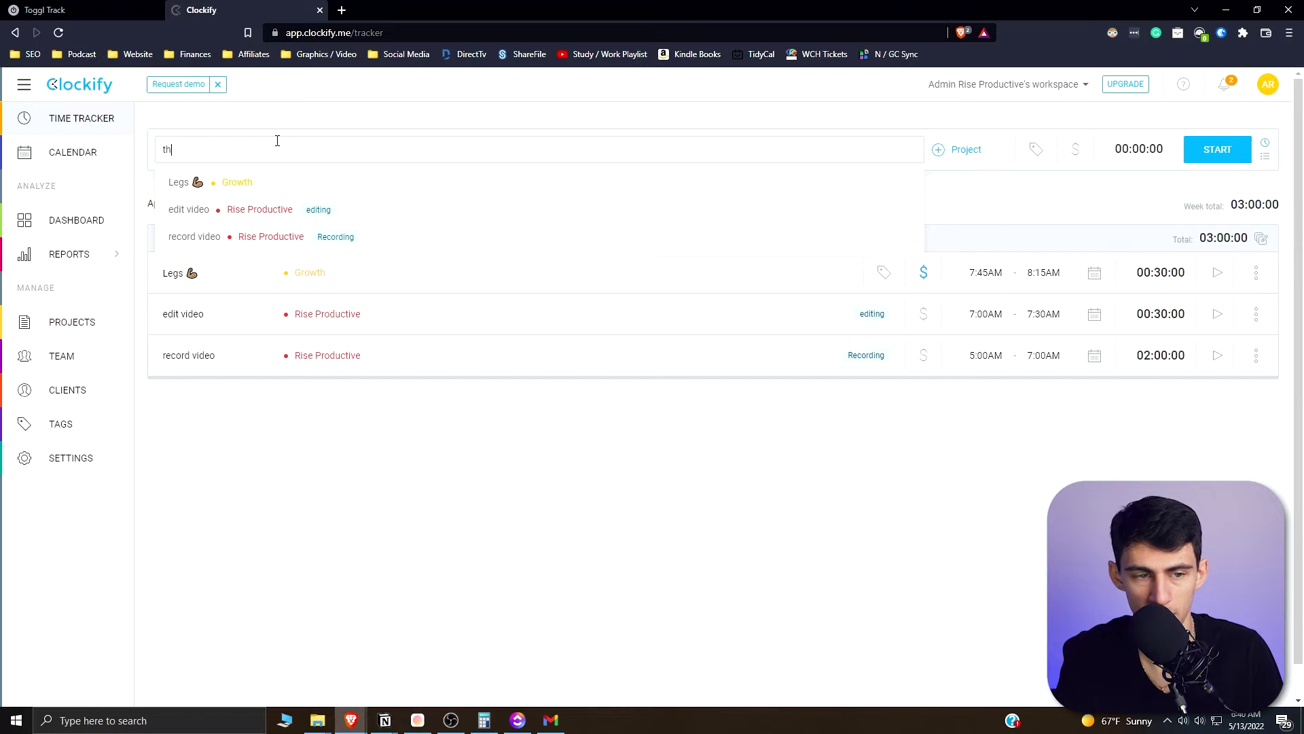
text(e same thing here)
key(Return)
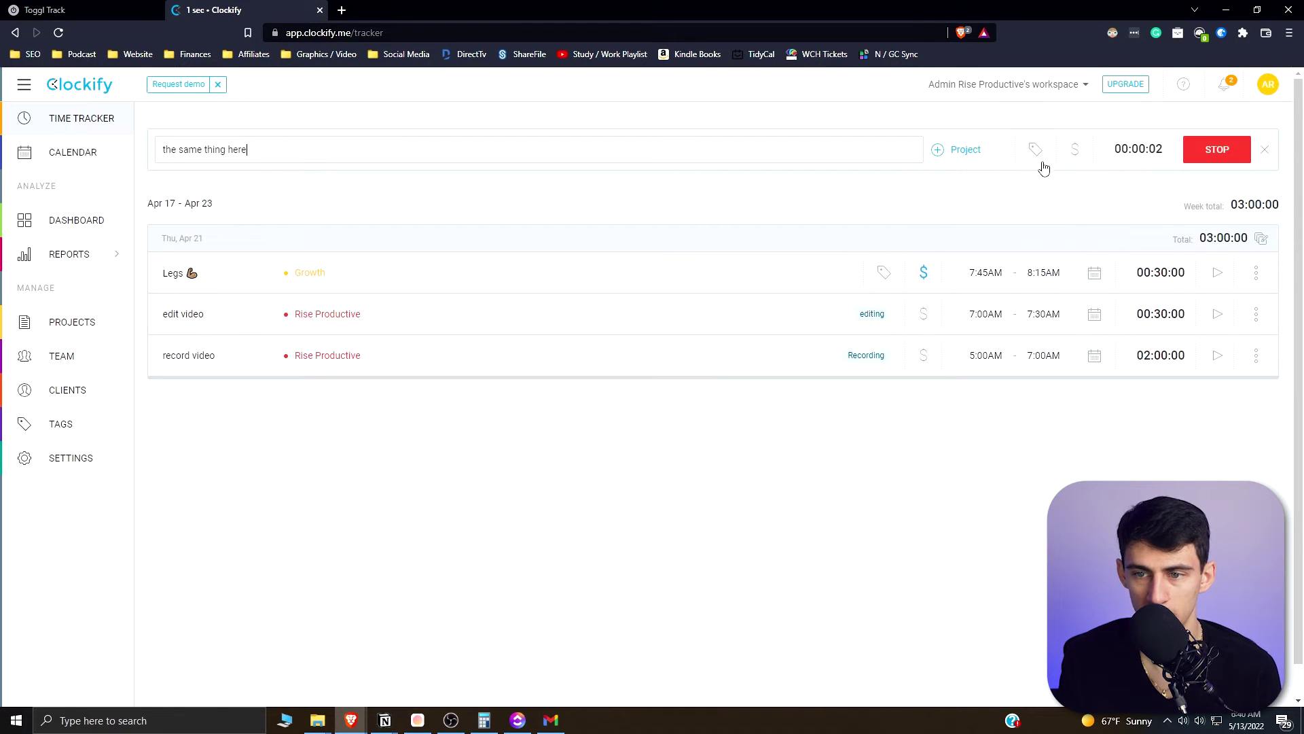
click(959, 149)
click(983, 276)
click(1021, 154)
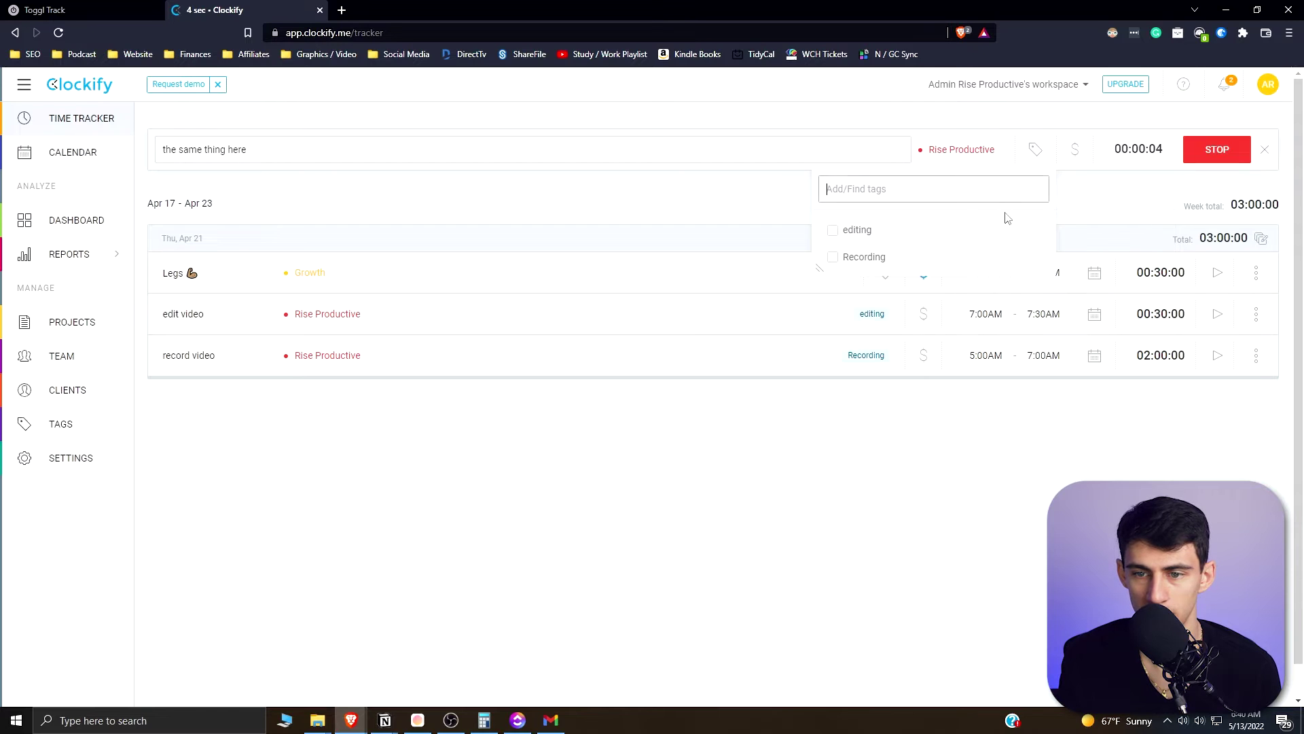
click(869, 257)
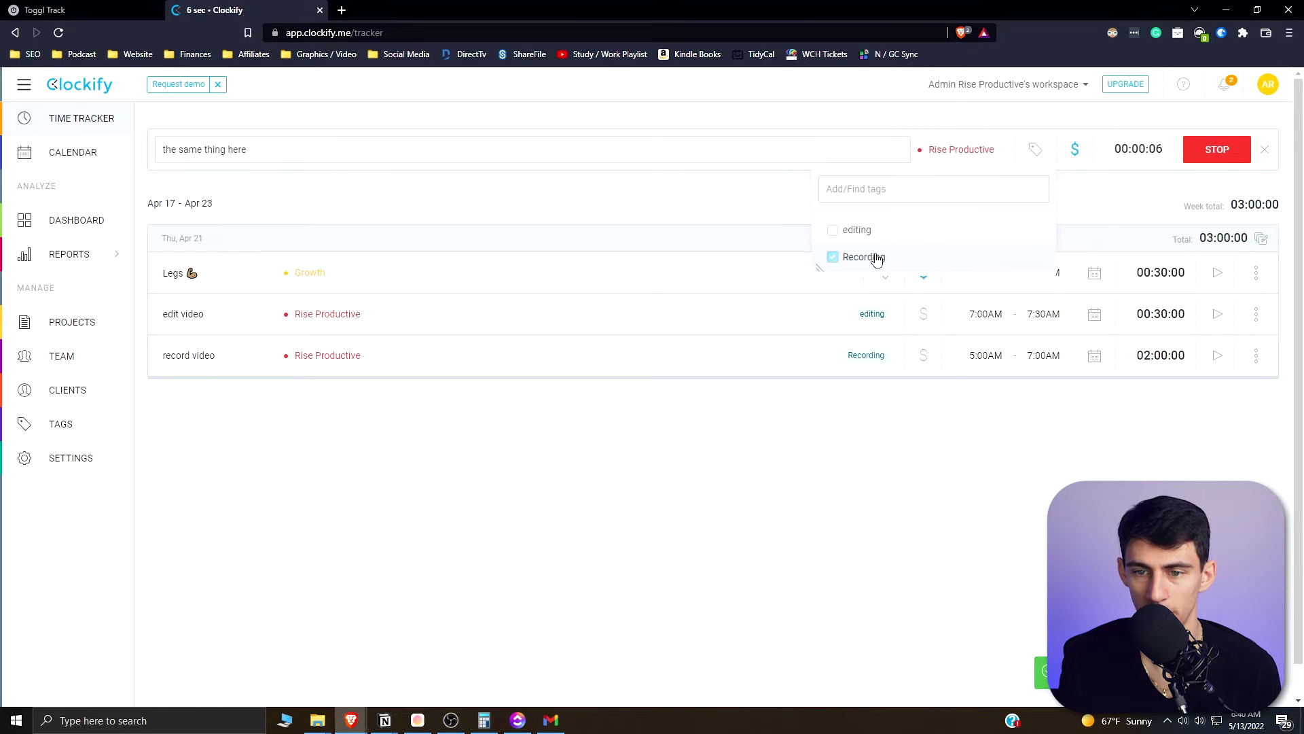
click(1217, 151)
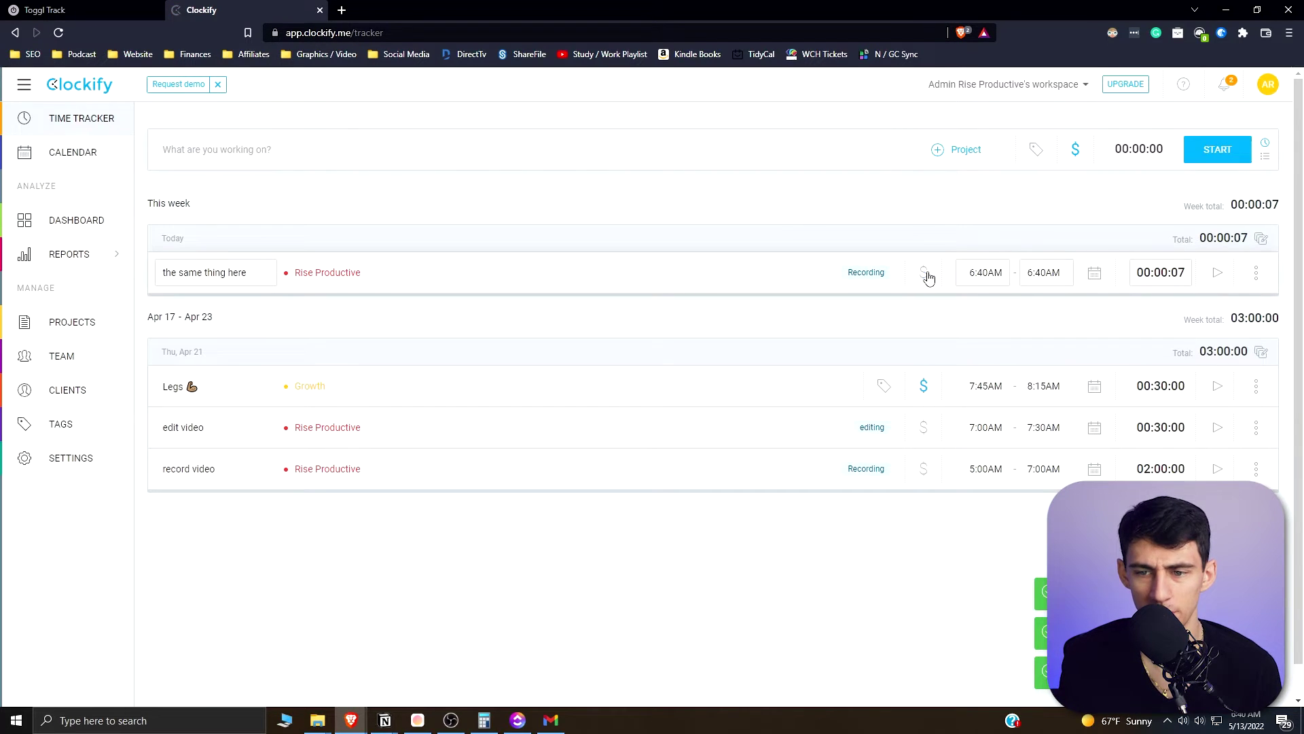
Duplicate the logged entry and rename one copy to 'changing the name'
click(1256, 272)
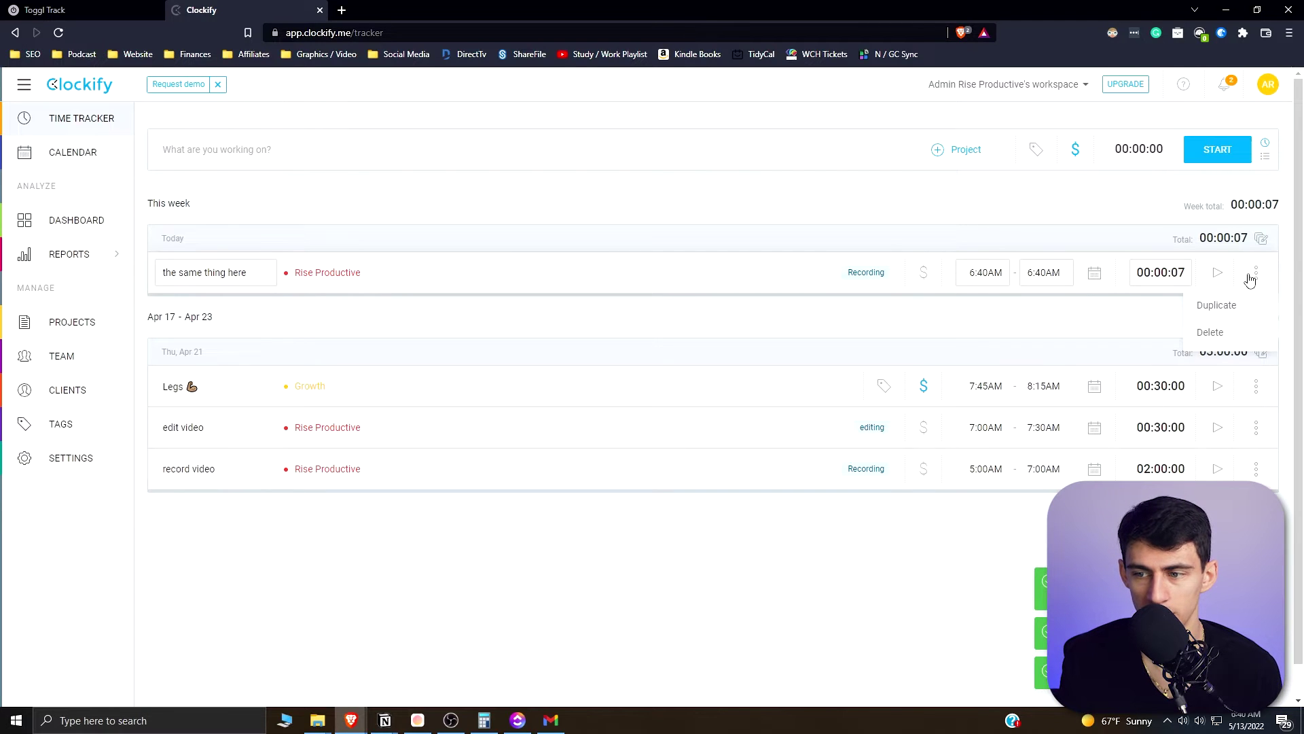
click(1226, 306)
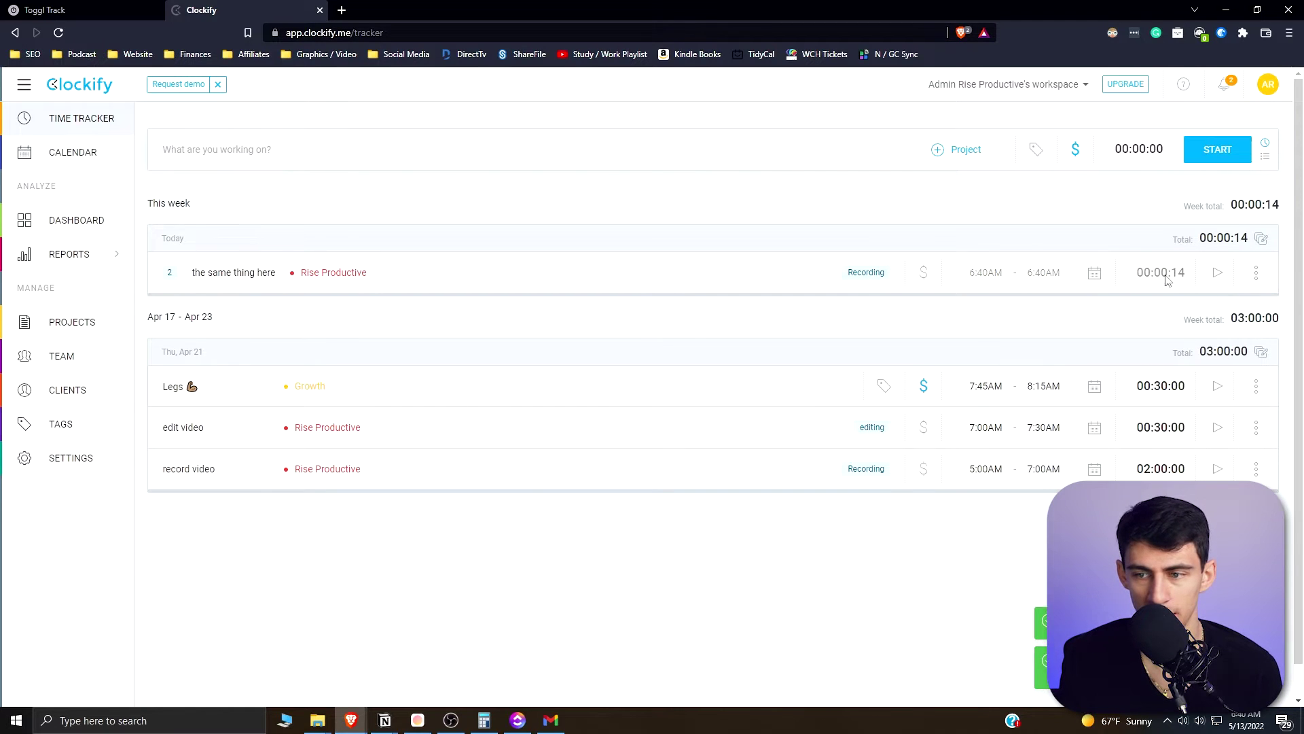
click(169, 272)
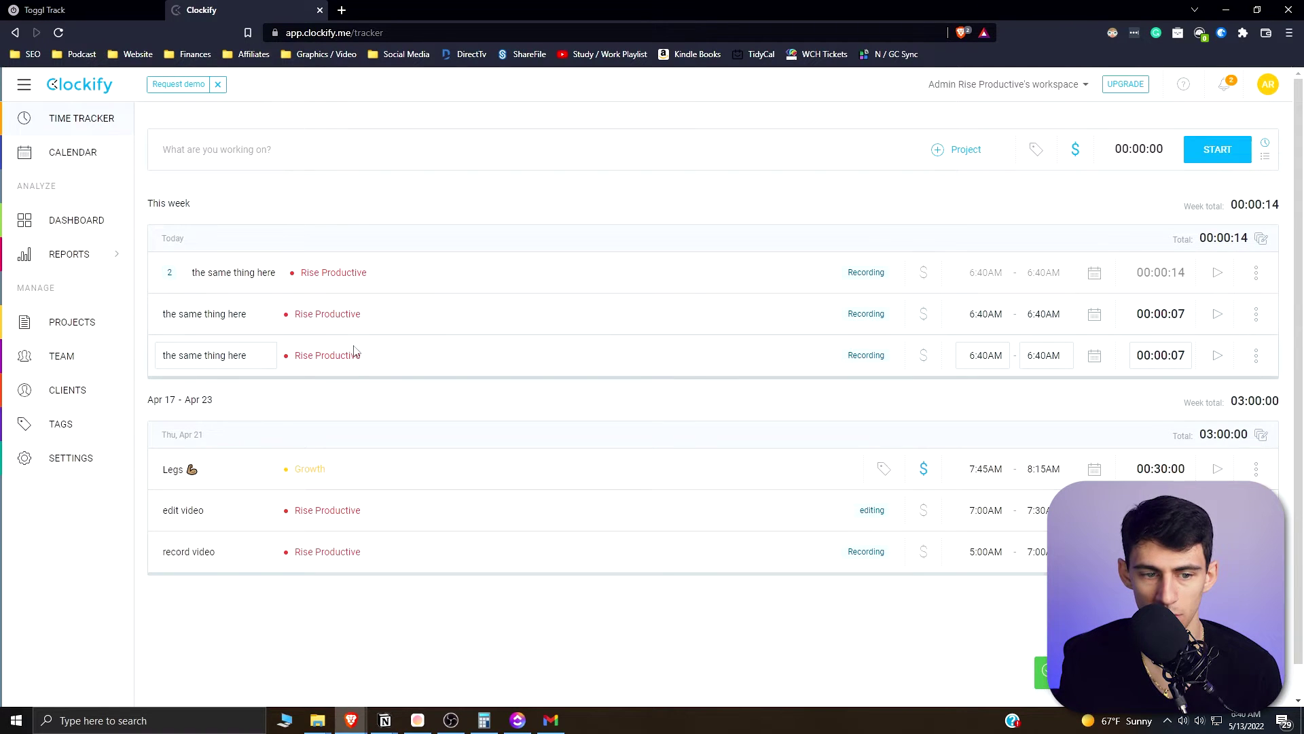
triple_click(236, 355)
text(changing the nam)
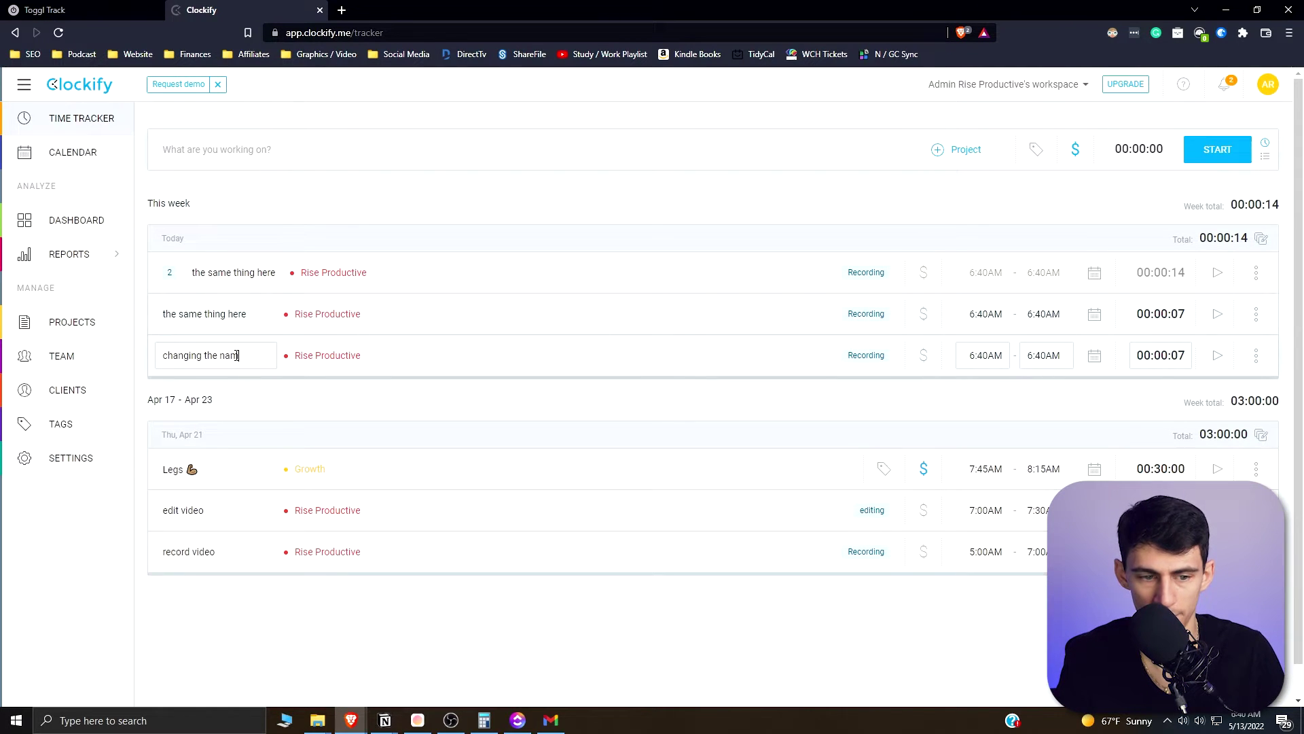
text(e)
key(Return)
In Toggl, duplicate the 'put an example task' entry and rename one copy 'change'
click(47, 9)
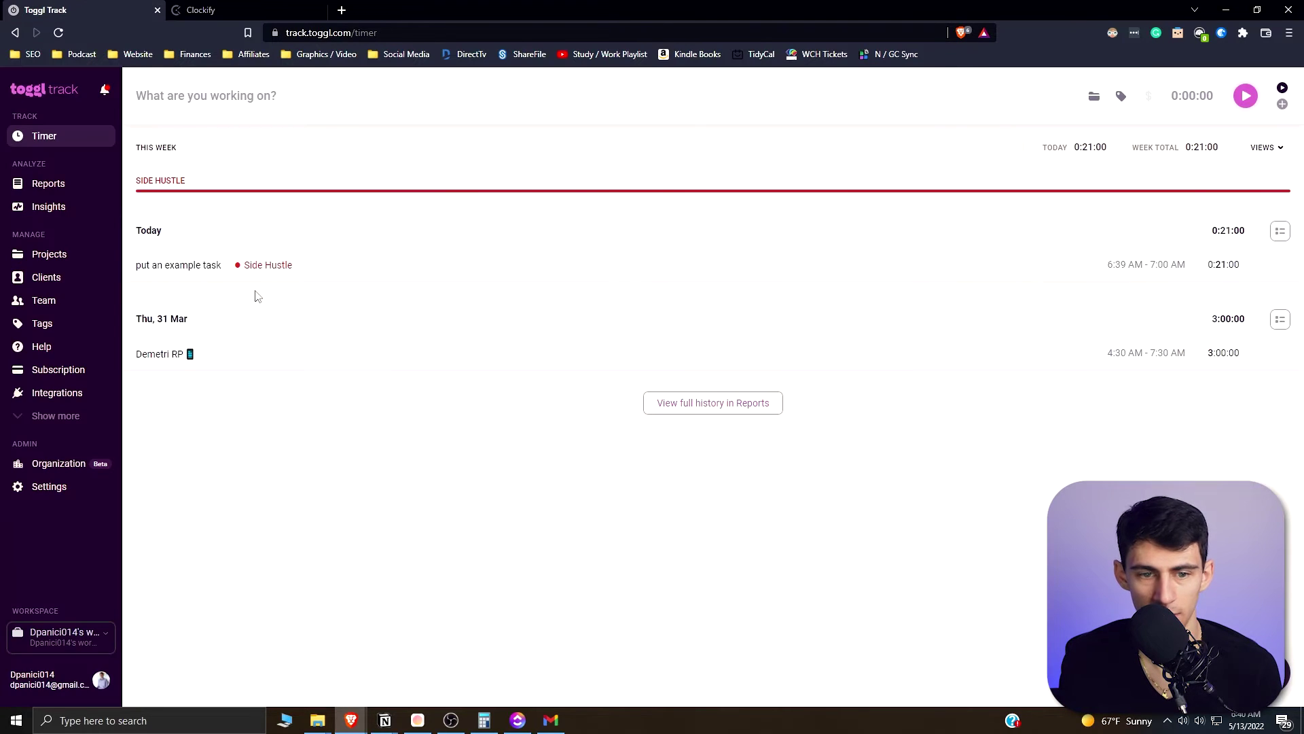
click(1289, 265)
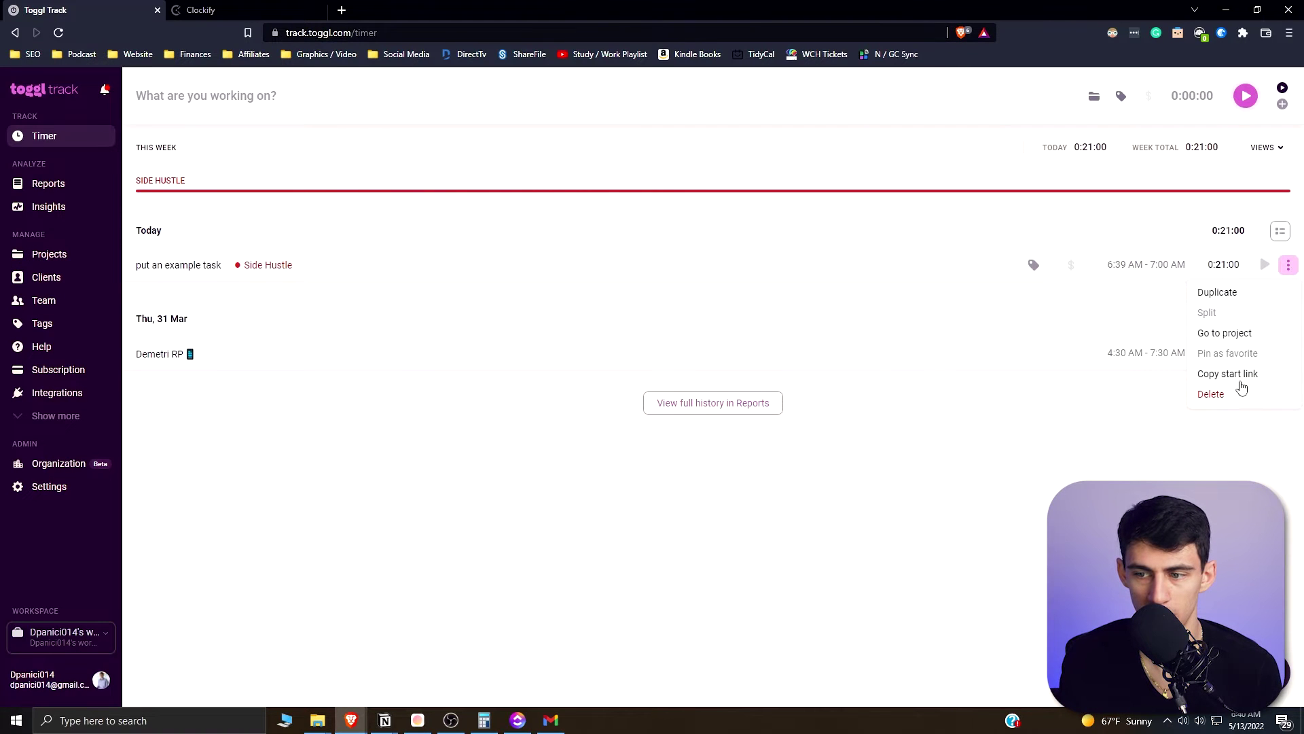
click(1219, 292)
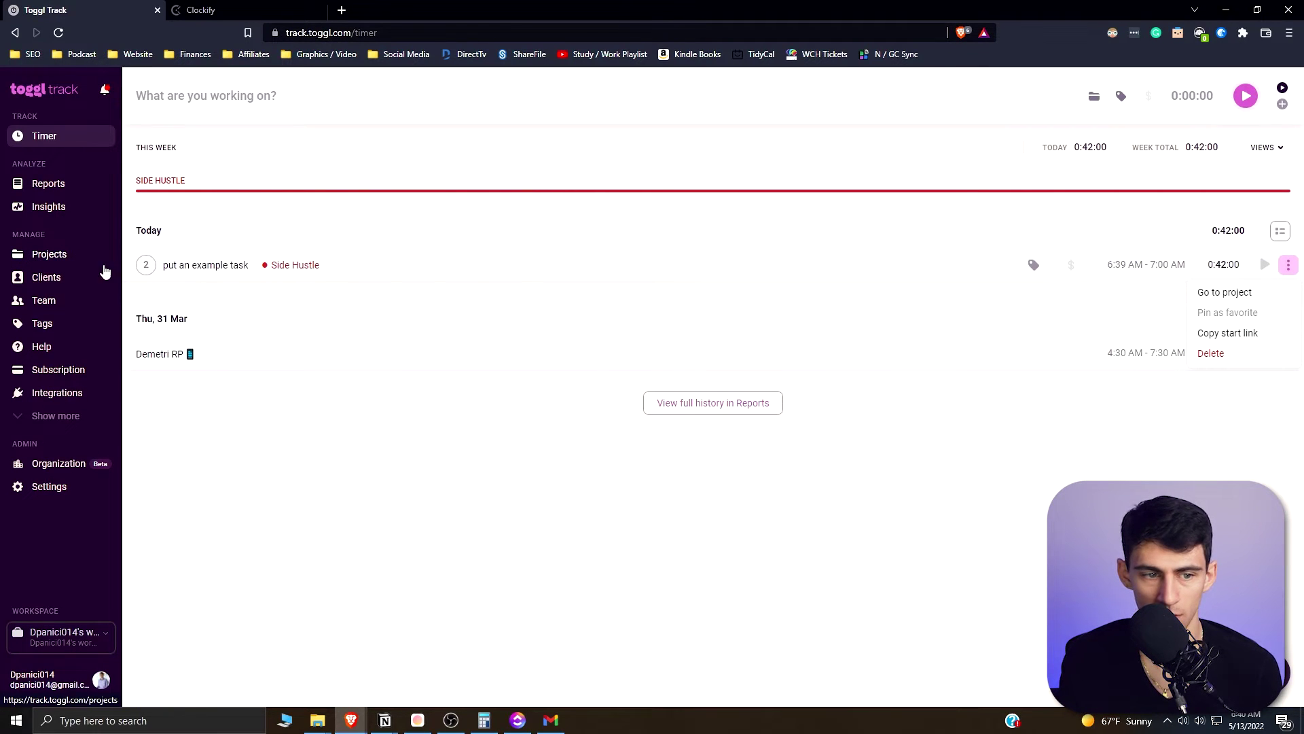
click(145, 265)
click(197, 332)
text(change)
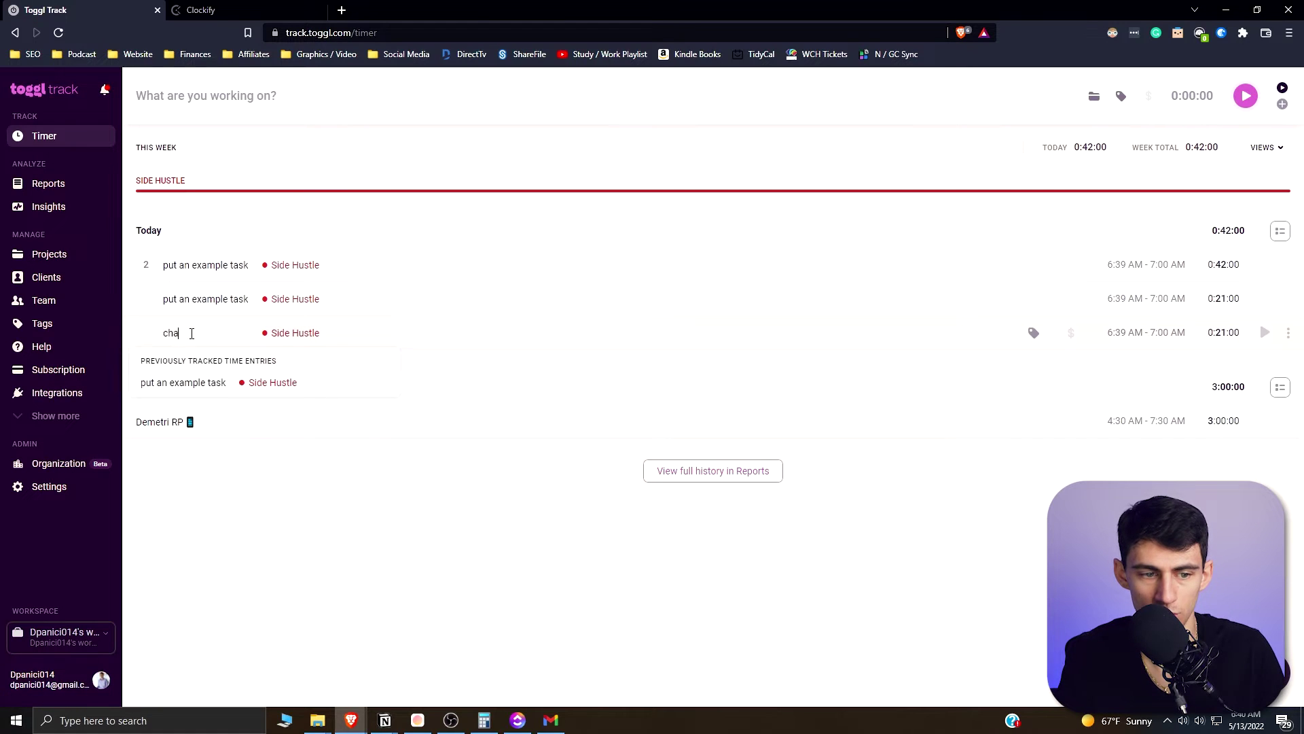
key(Return)
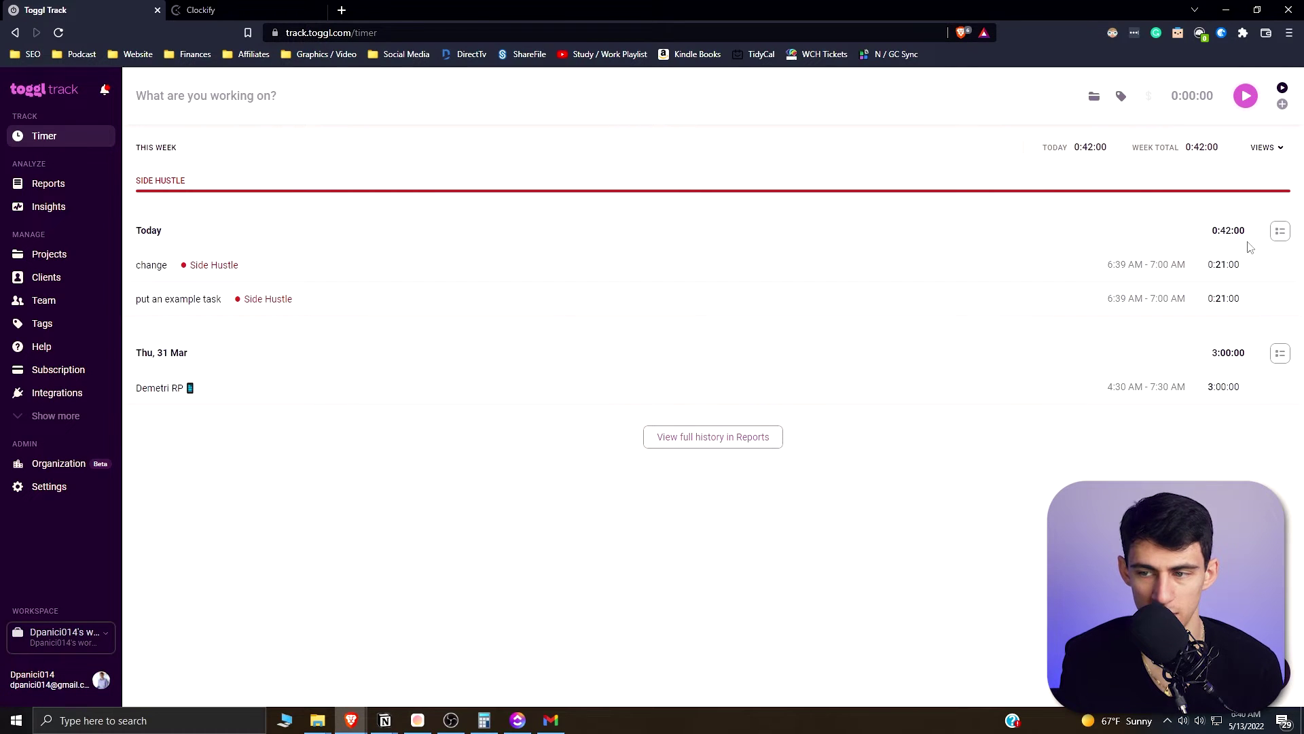
Turn on bulk selection for today's entries, then select and clear all of them
click(1279, 232)
click(1280, 232)
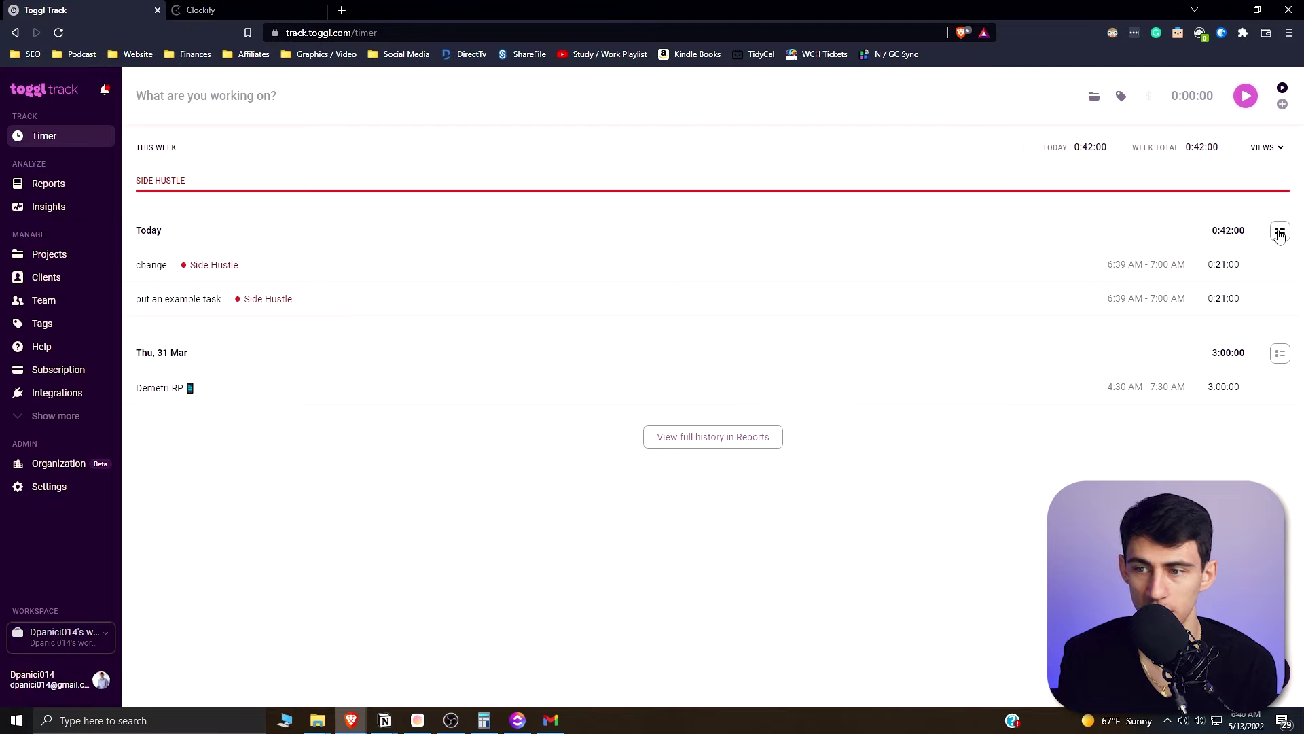
click(1280, 232)
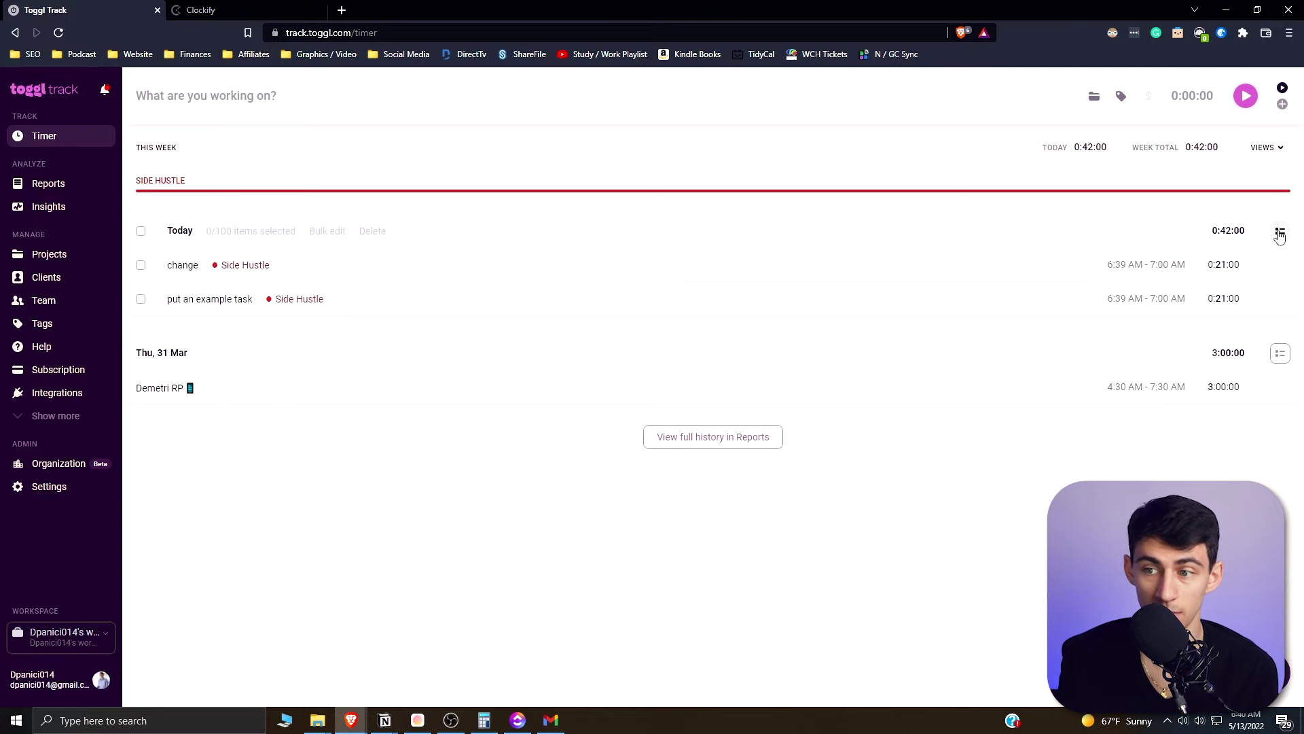
click(140, 231)
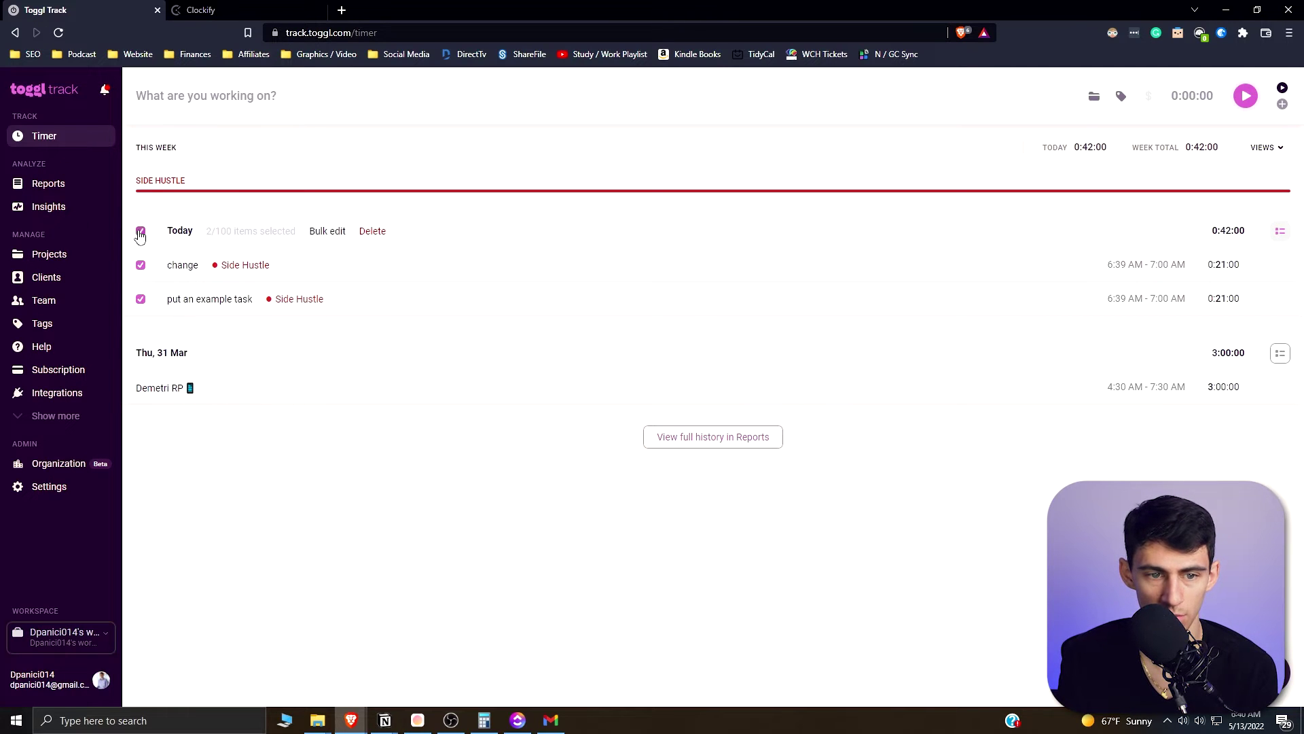
click(141, 231)
click(275, 7)
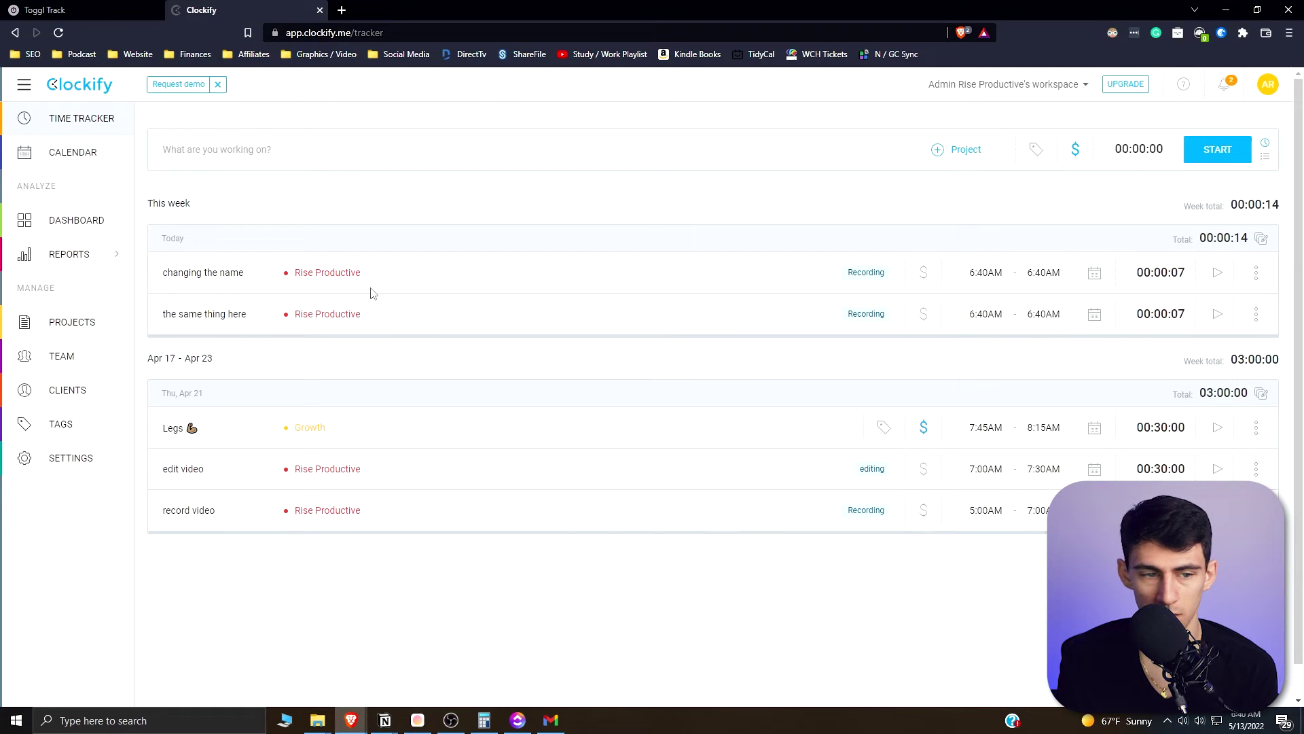
click(1261, 243)
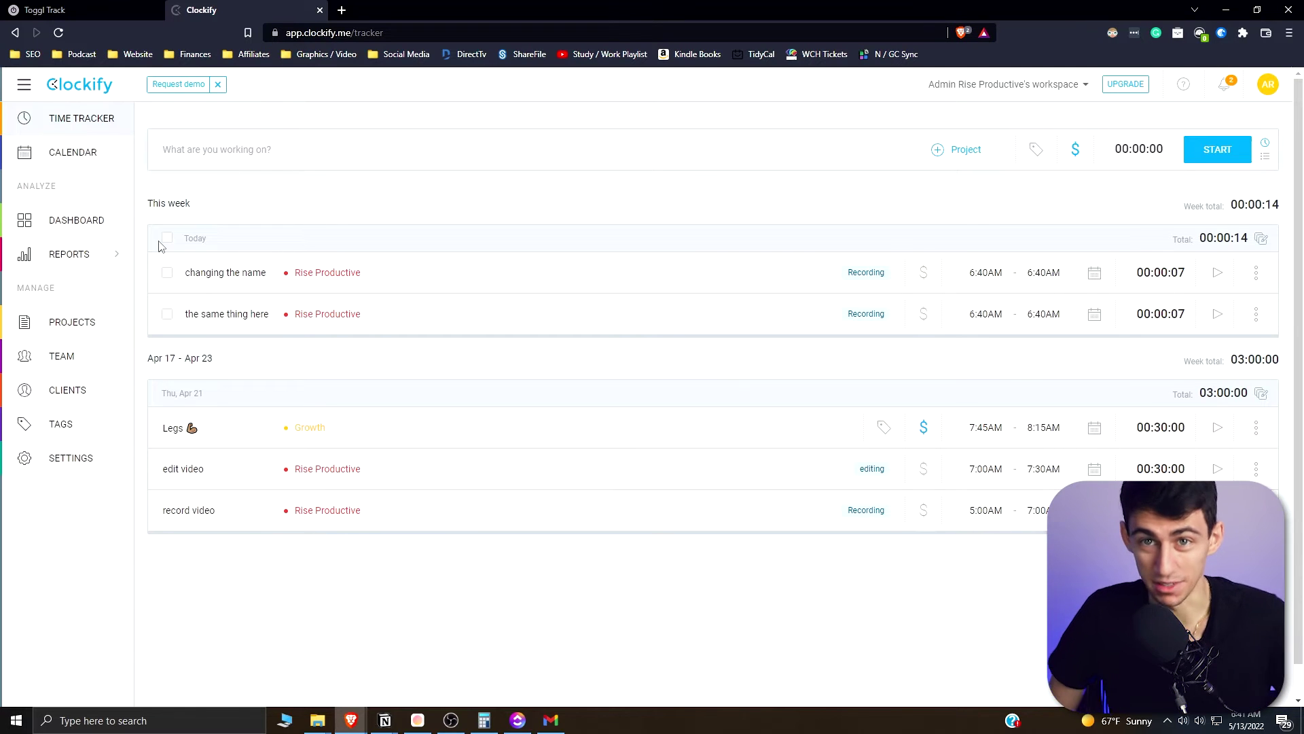
click(76, 220)
click(58, 121)
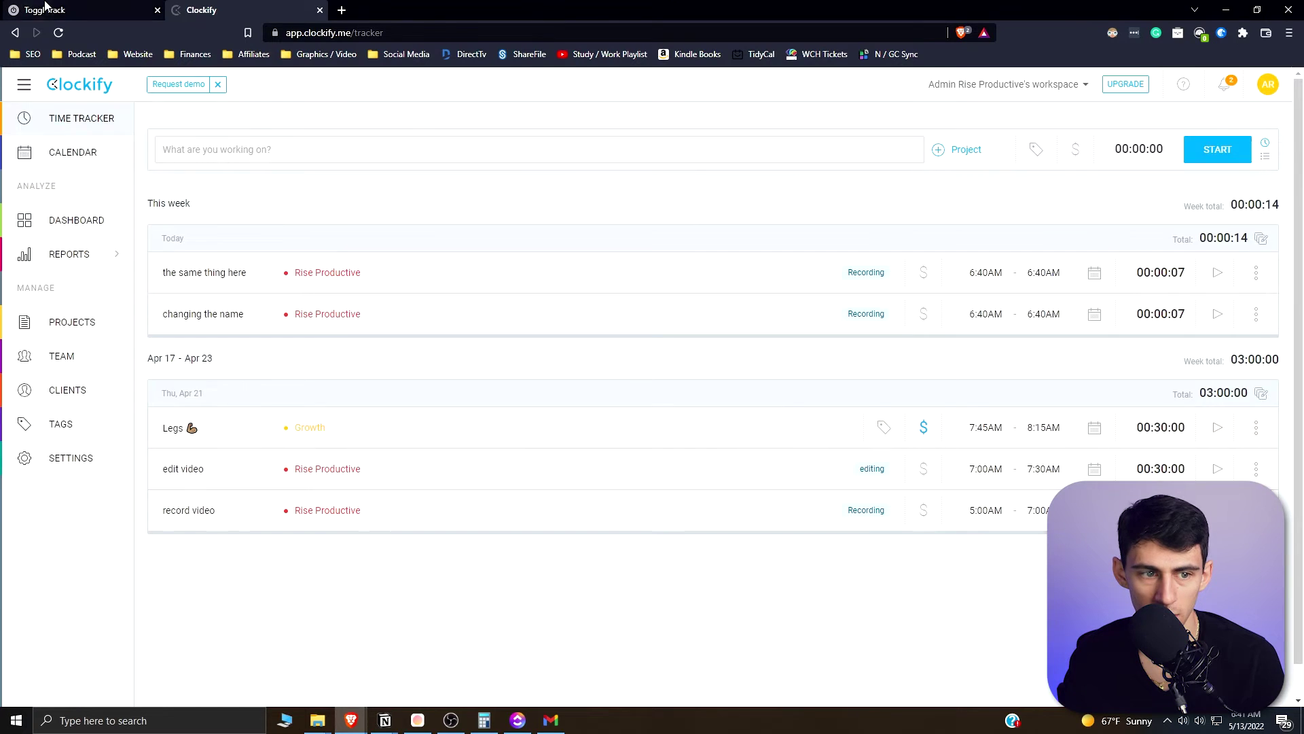
click(45, 10)
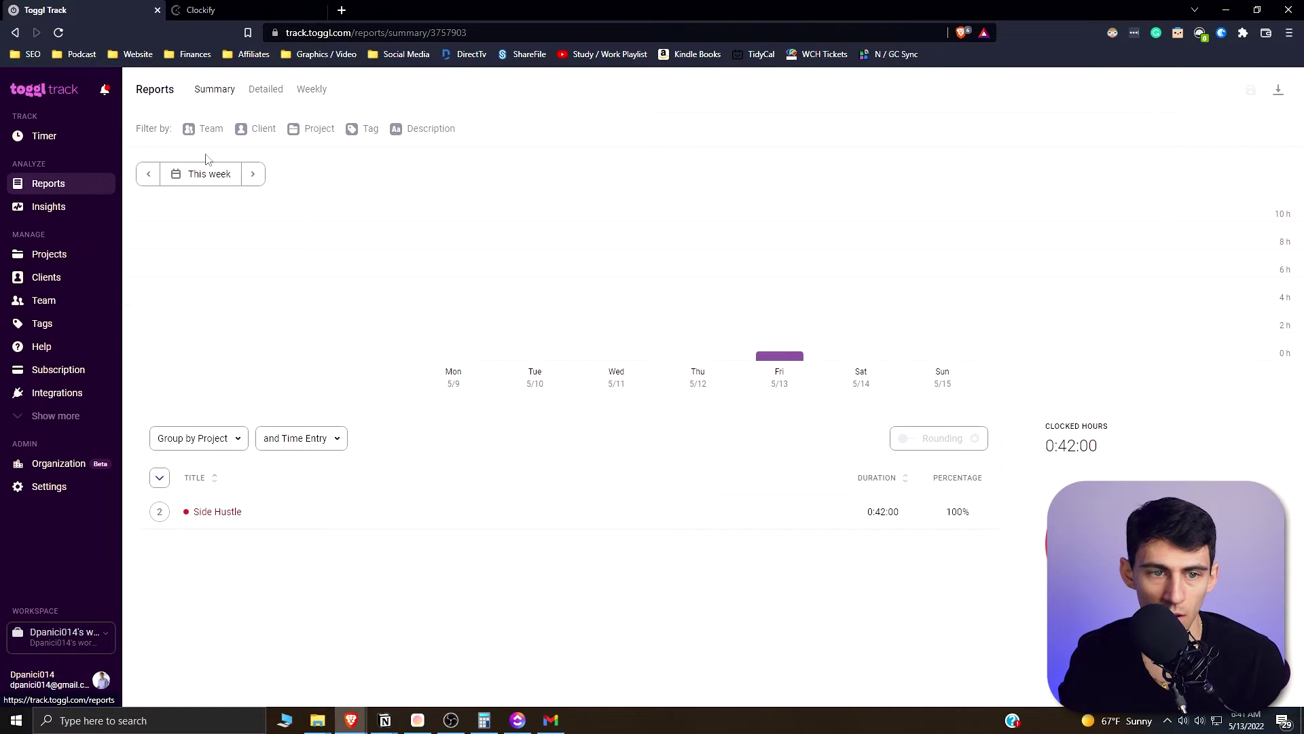
Back in Clockify, mark the Legs entry as non-billable
click(199, 8)
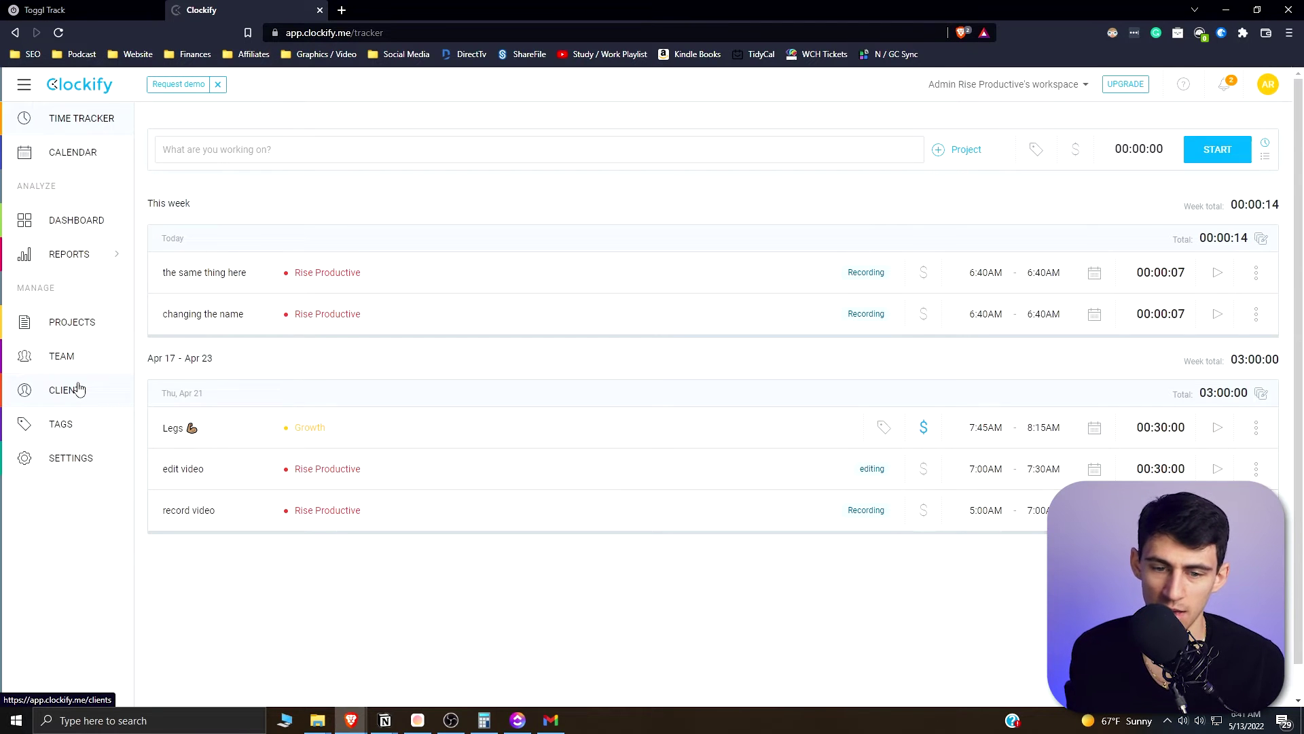
click(923, 427)
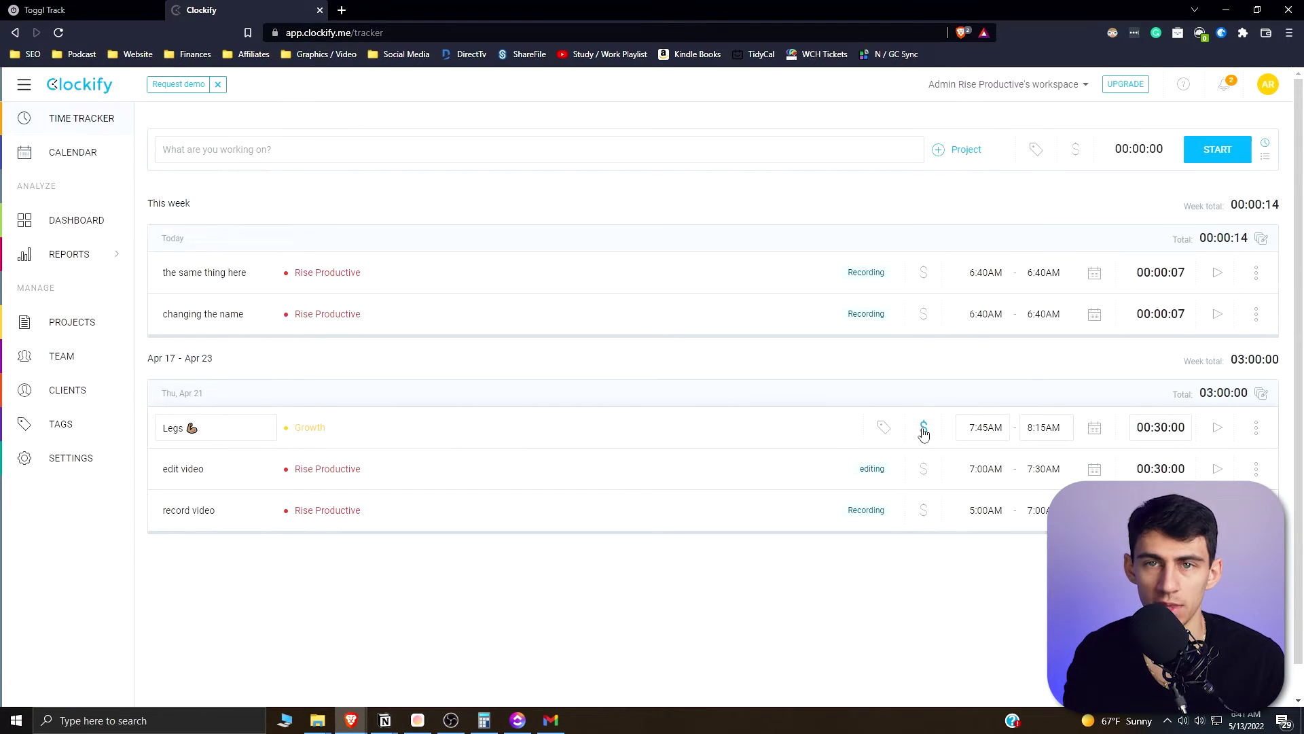
mouse_move(120, 253)
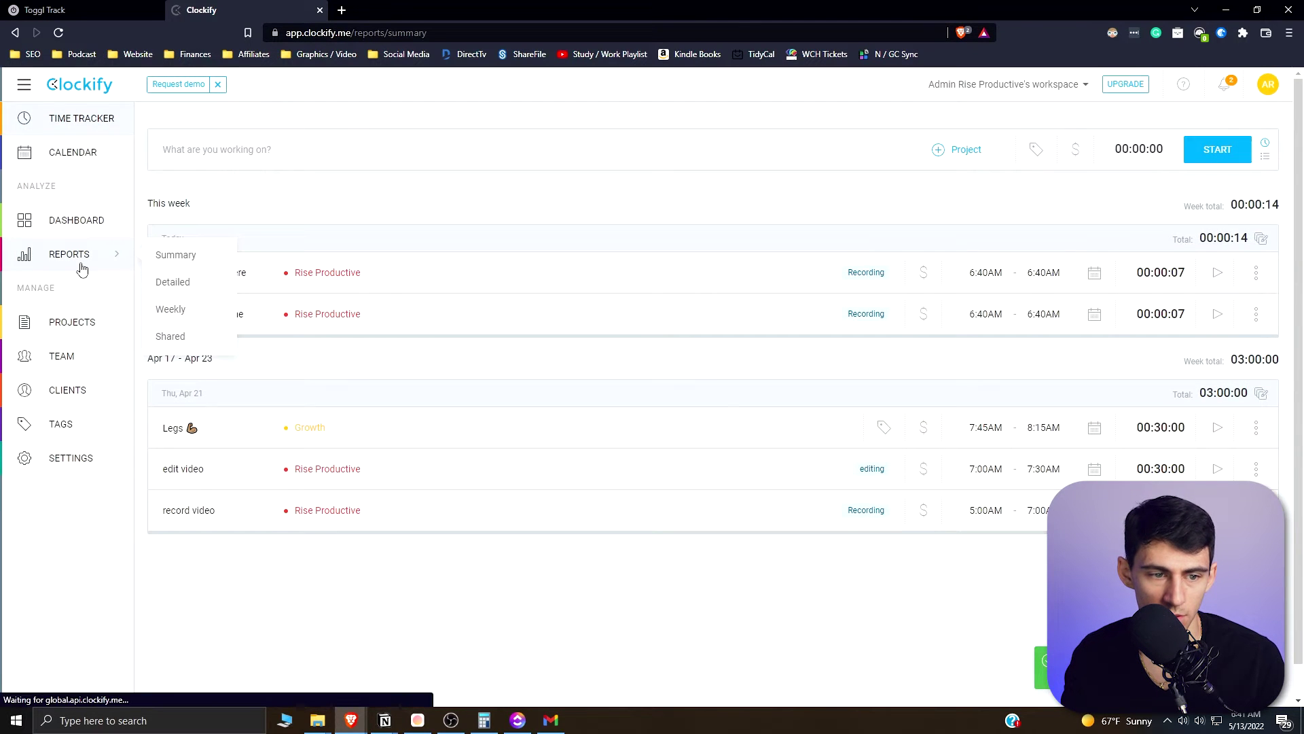
Open Clockify's summary report, compare it with Toggl's reports, and check the Team filter options
click(79, 261)
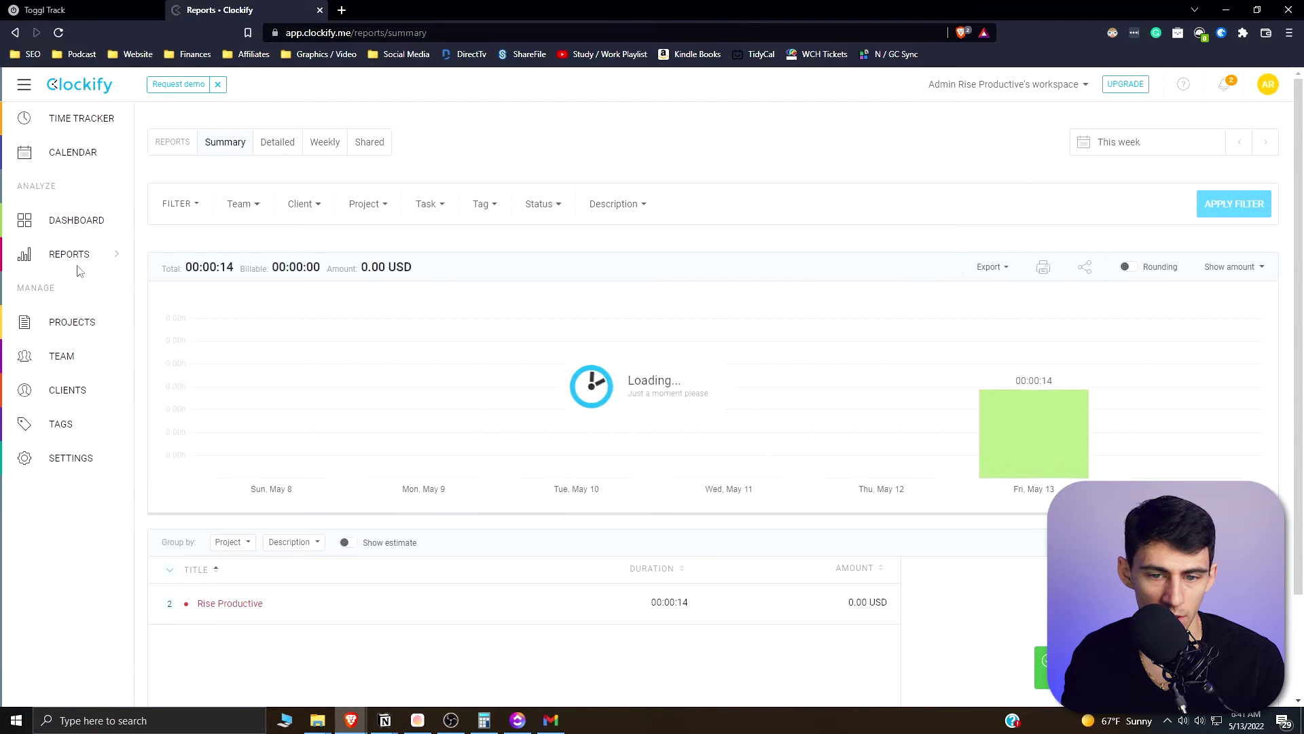
key(ctrl+shift+Tab)
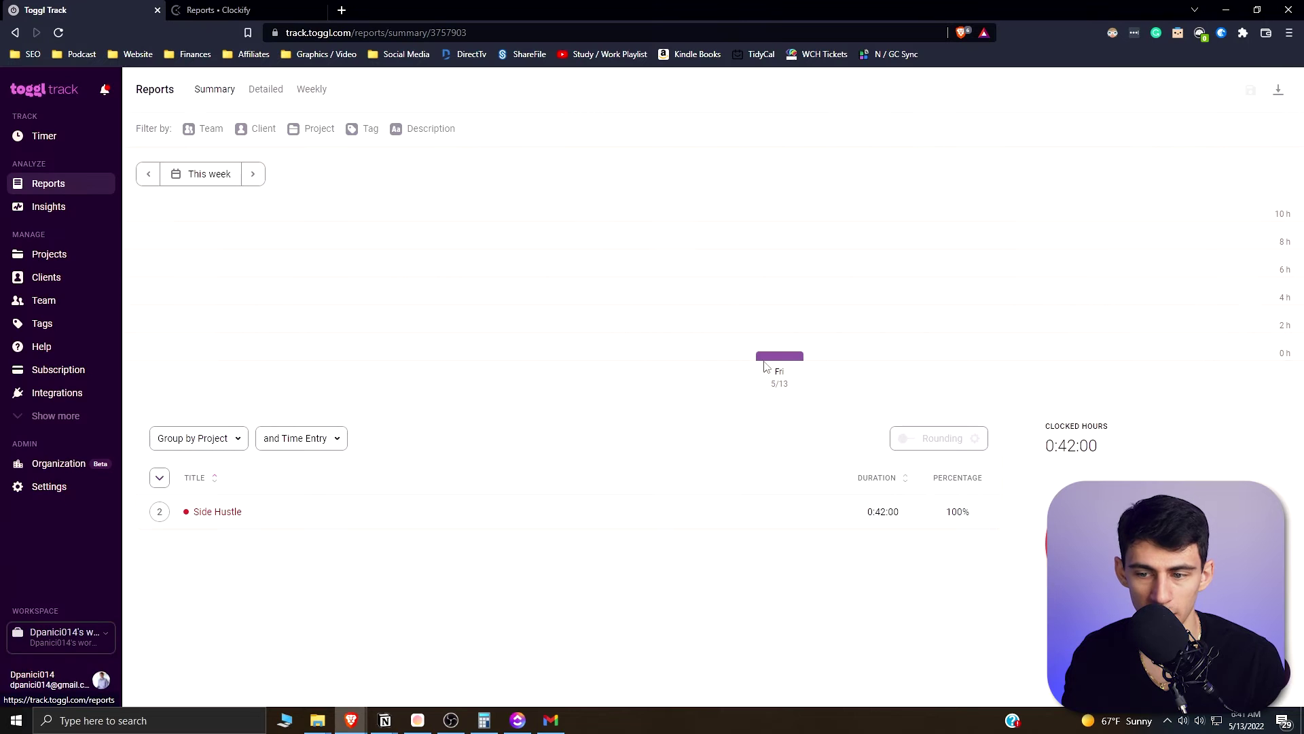
key(alt+shift+2)
key(ctrl+Tab)
key(ctrl+shift+Tab)
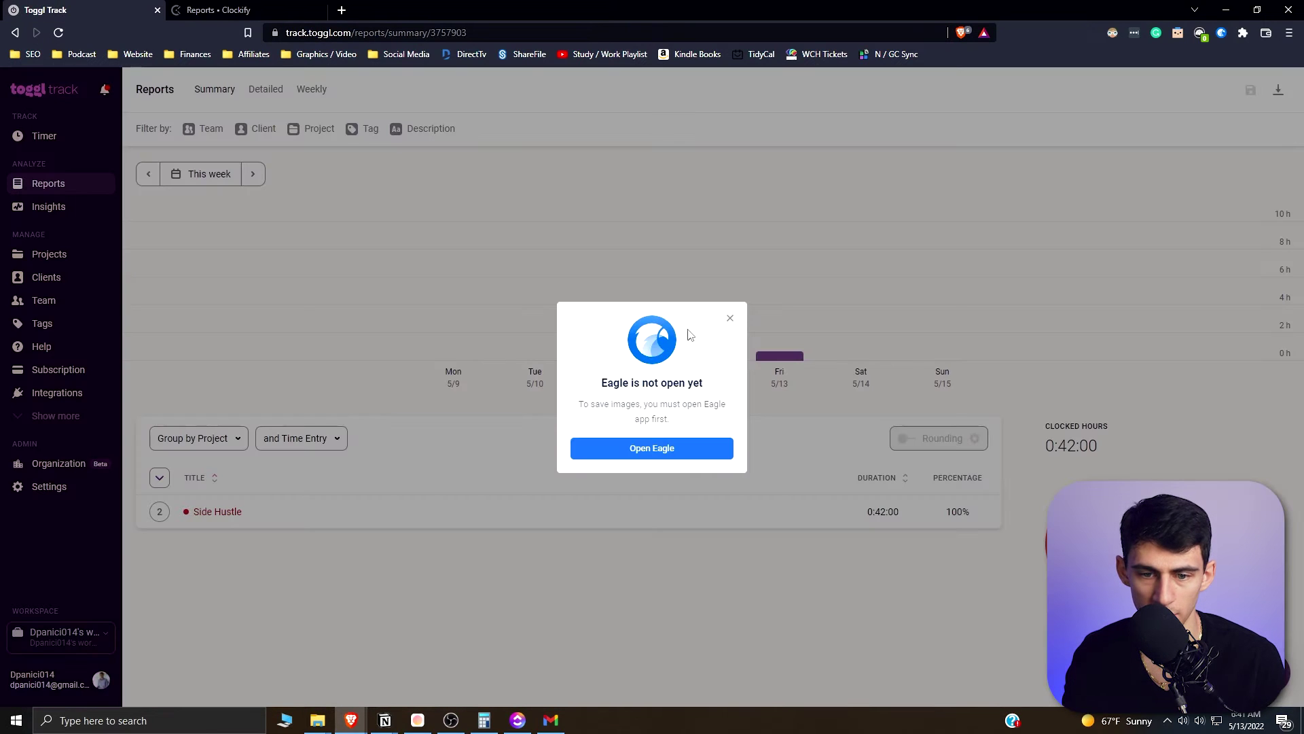
key(ctrl+Tab)
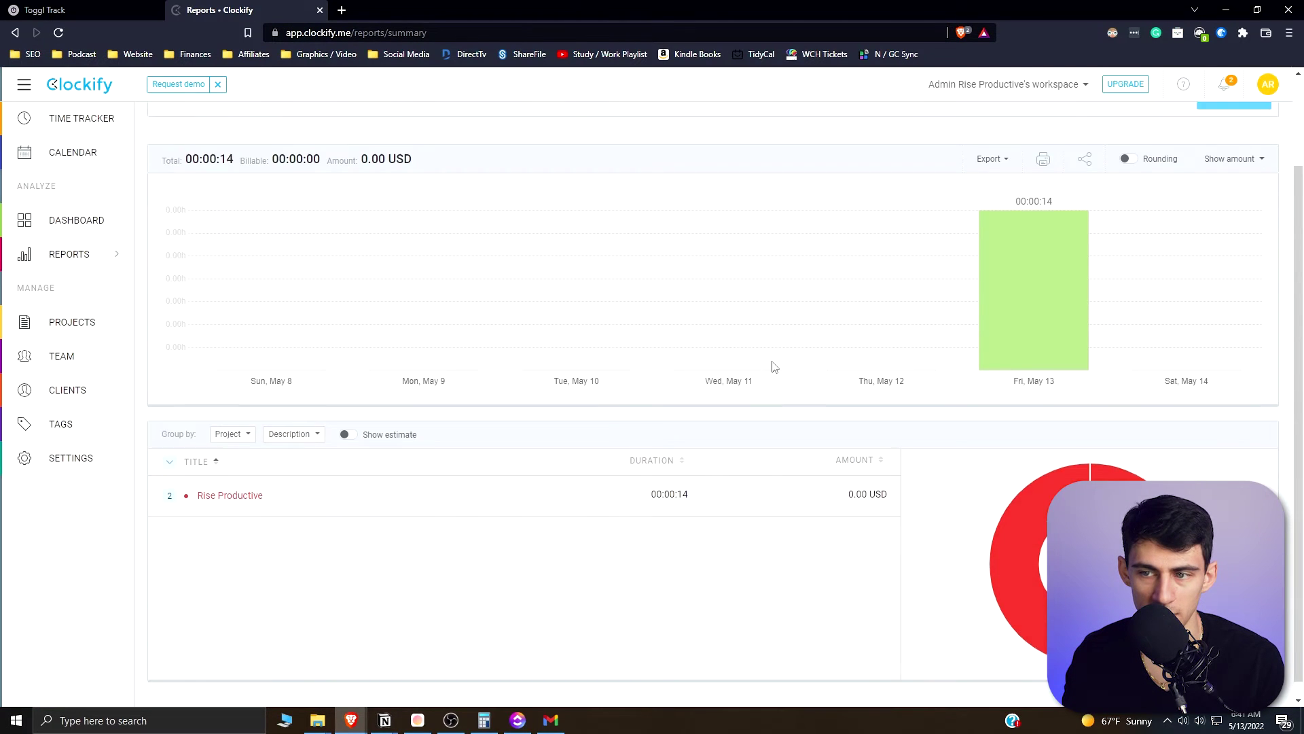
scroll(785, 369, down, 1)
click(238, 149)
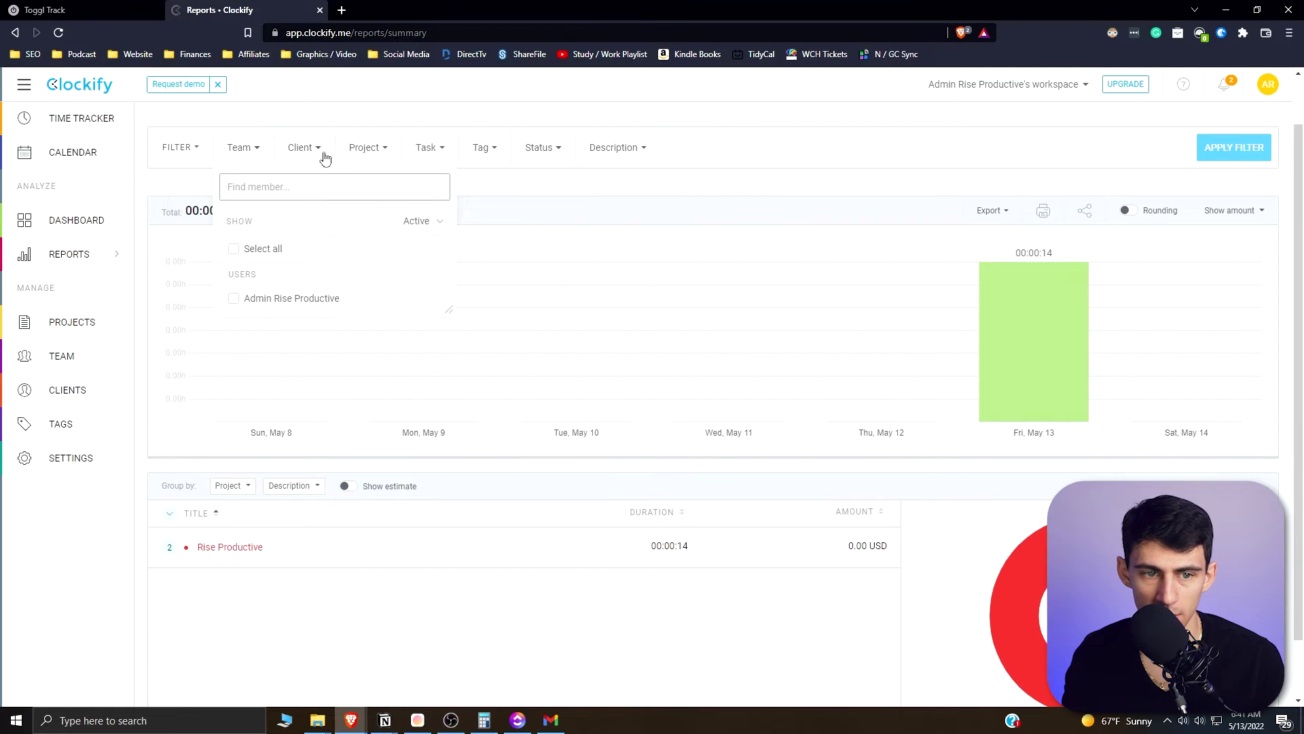
mouse_move(428, 149)
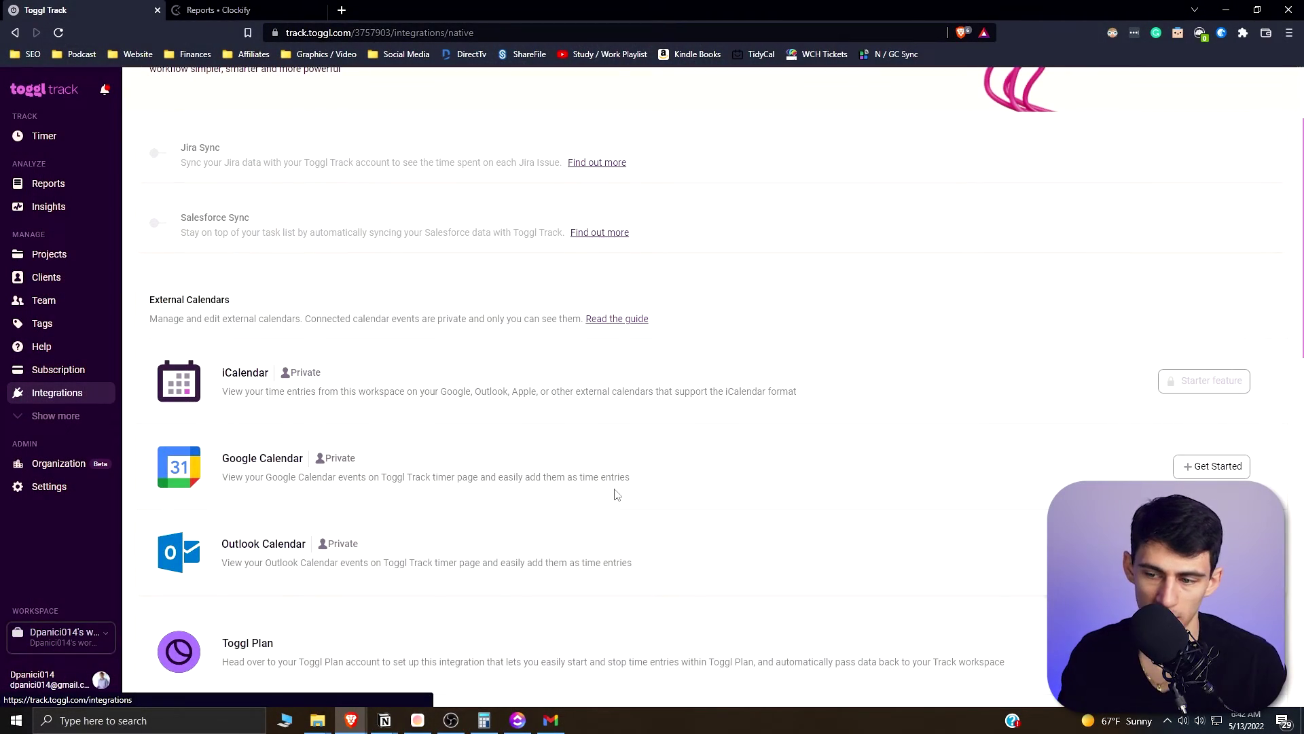
Start the Google Calendar integration and reveal the unselected calendars
click(1202, 466)
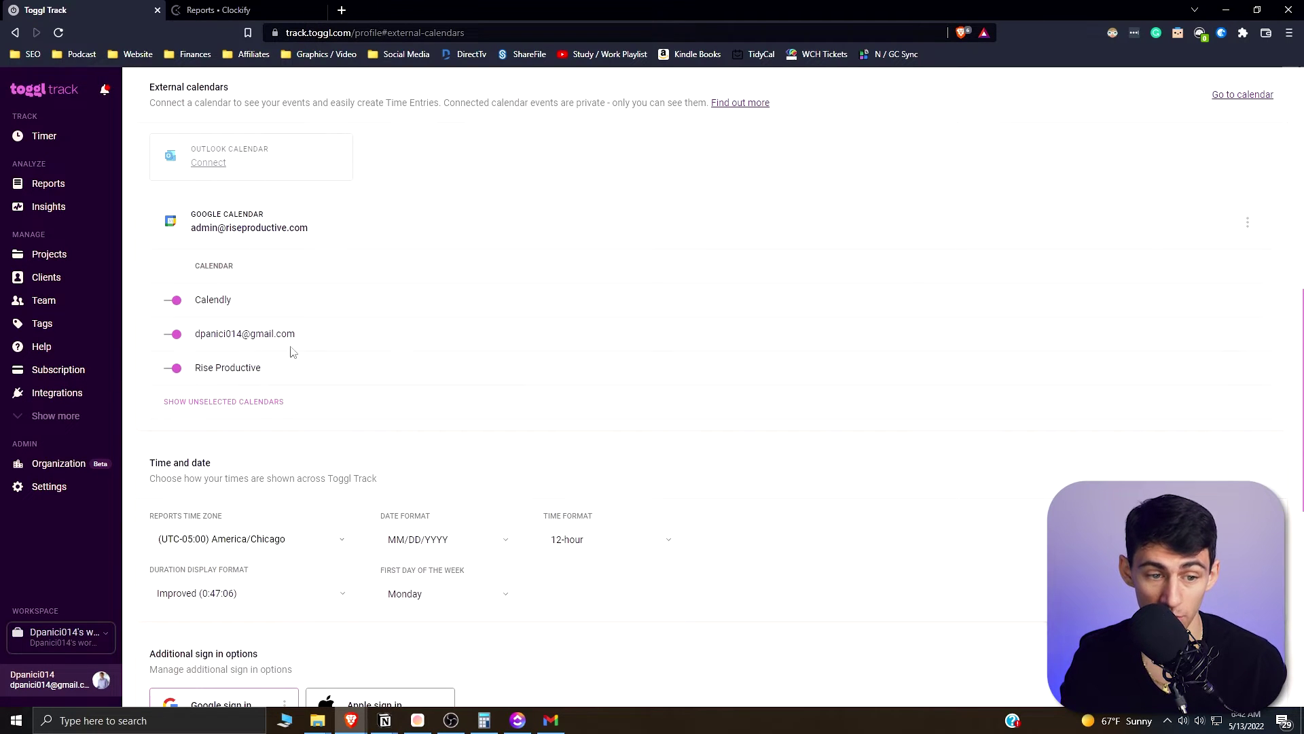
scroll(574, 340, down, 1)
scroll(272, 366, up, 1)
click(202, 401)
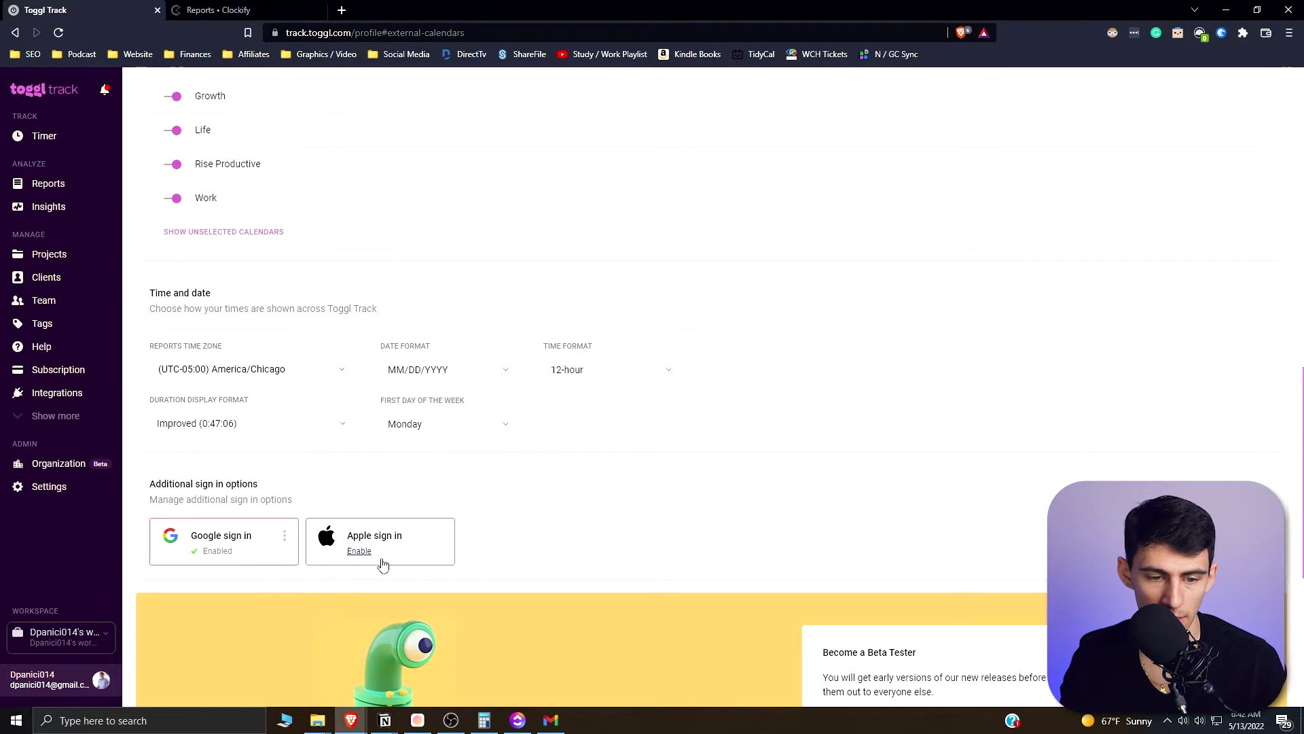
scroll(378, 560, up, 9)
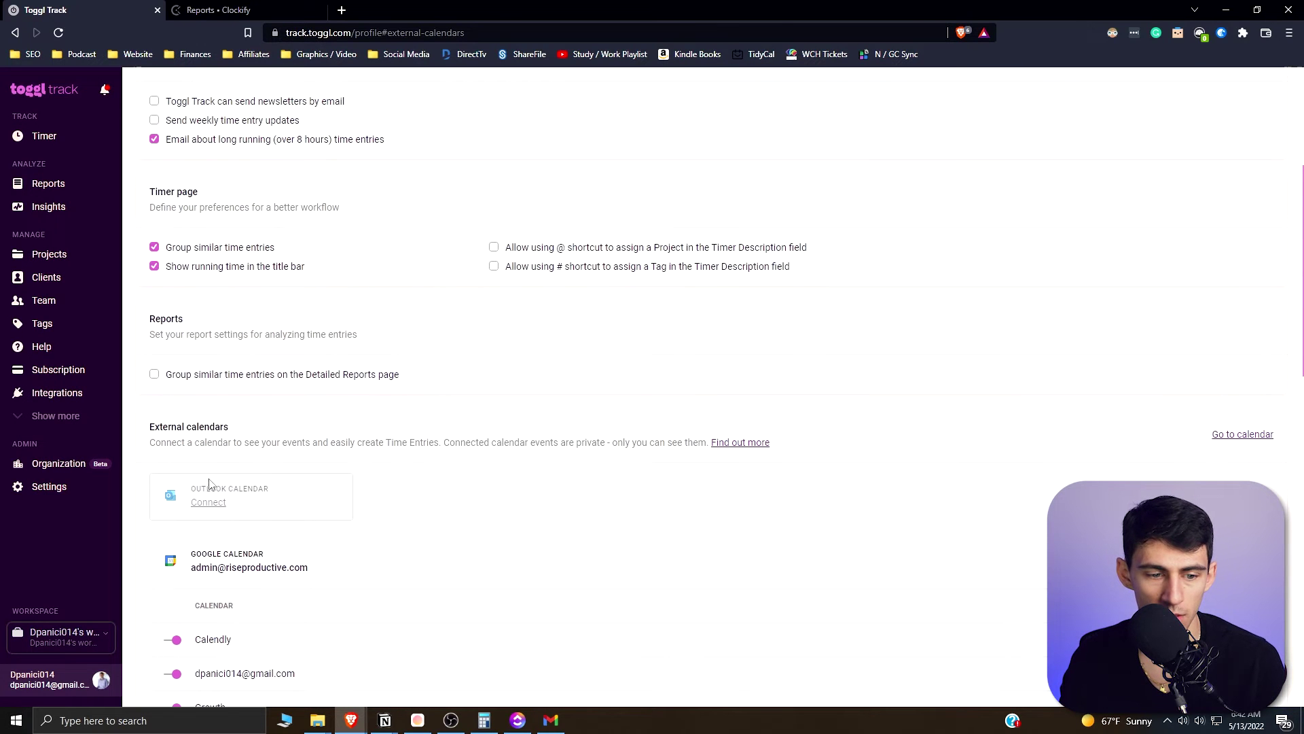
Show the timer as a daily calendar, trying and dismissing a 5:00 AM entry slot
click(44, 136)
click(1263, 147)
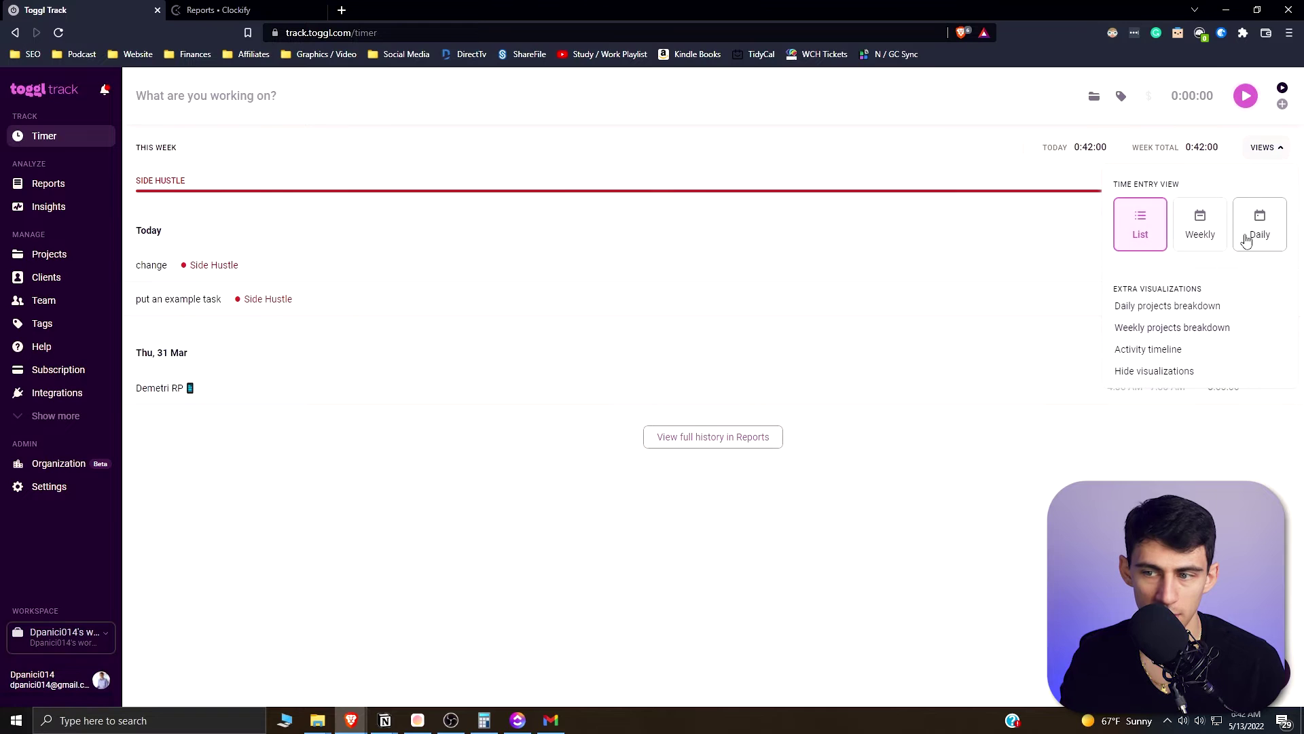
click(1246, 241)
click(1051, 426)
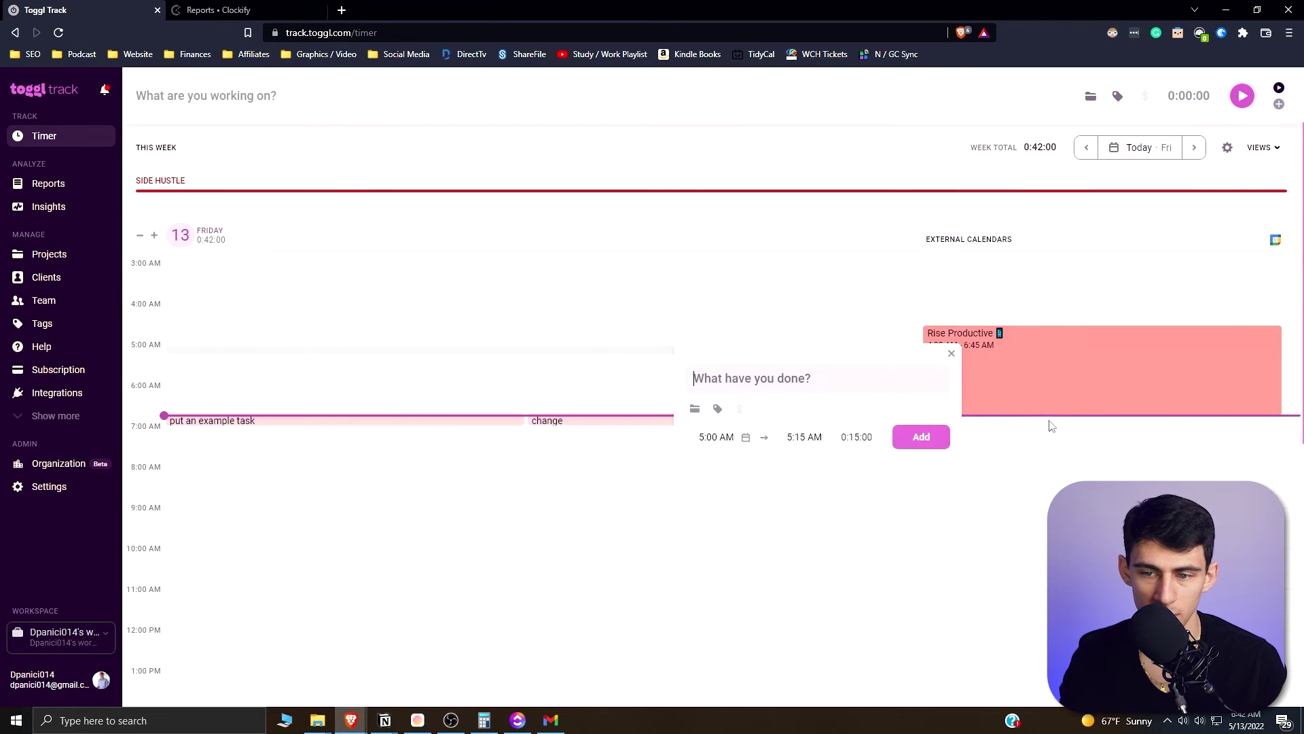
click(951, 355)
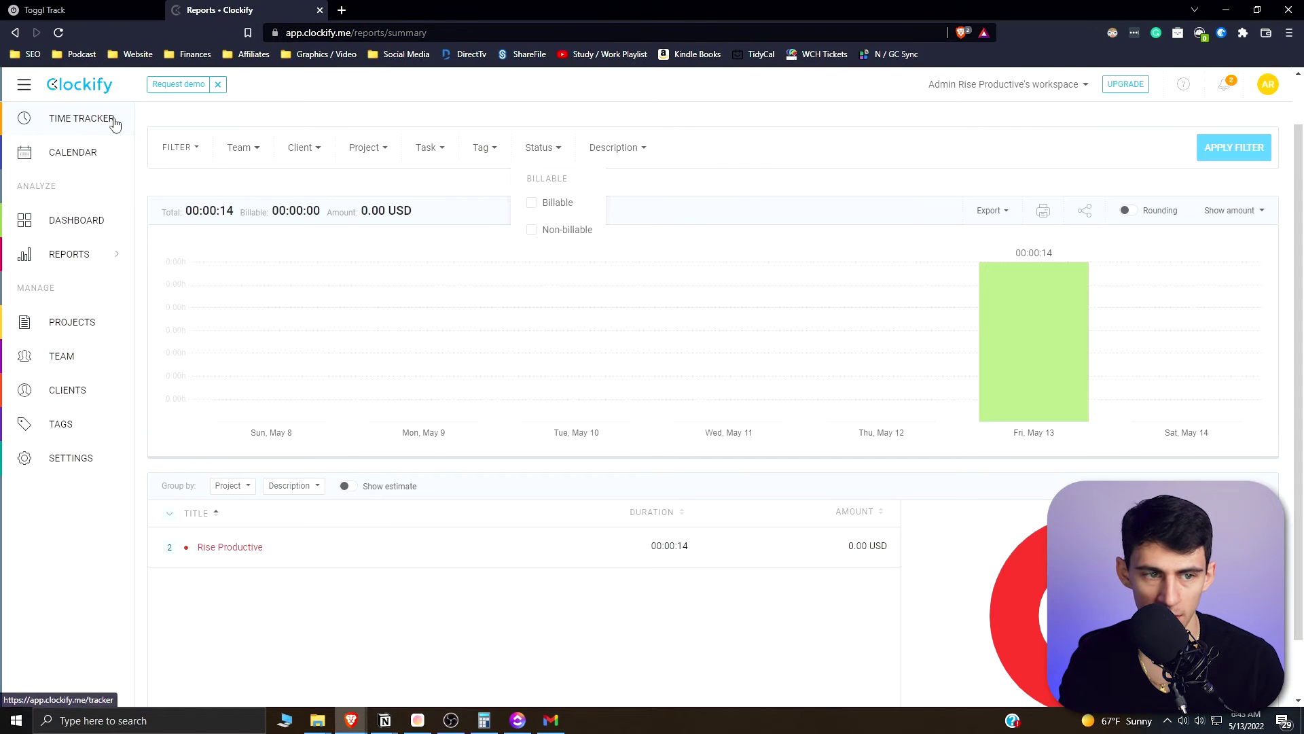
click(645, 119)
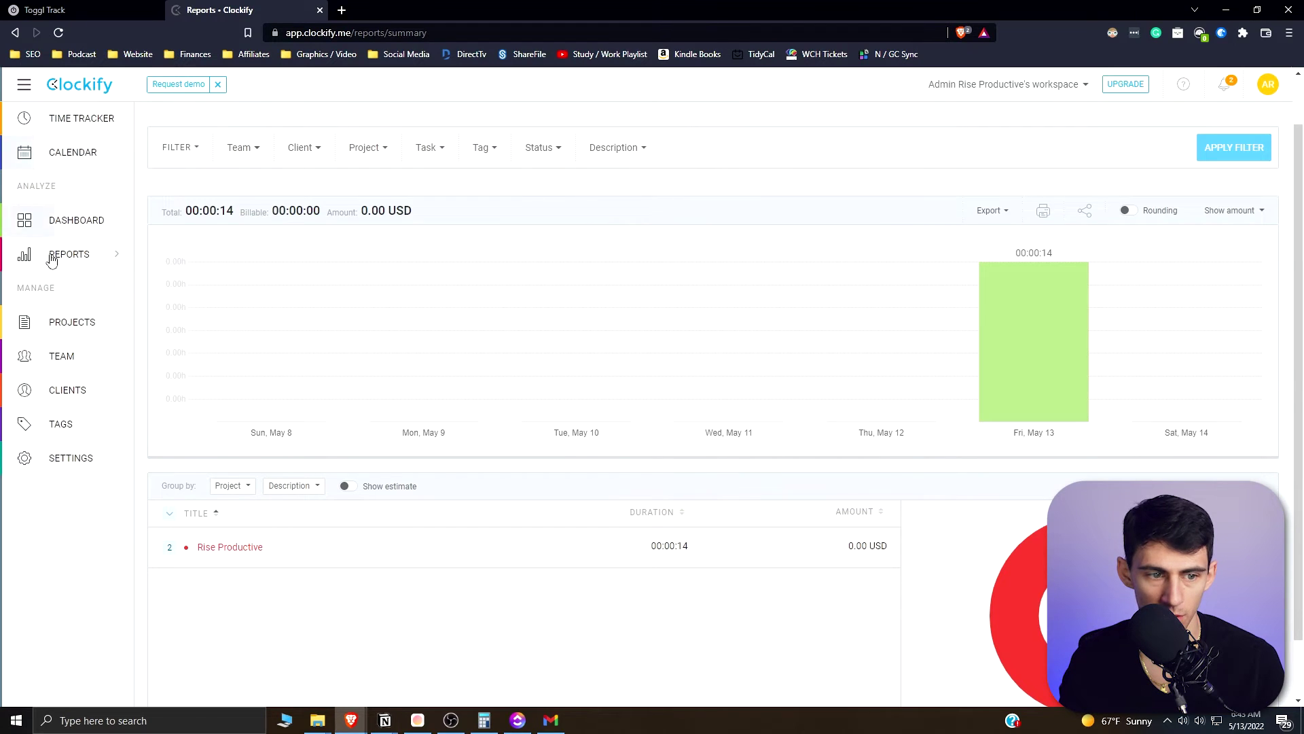
click(93, 121)
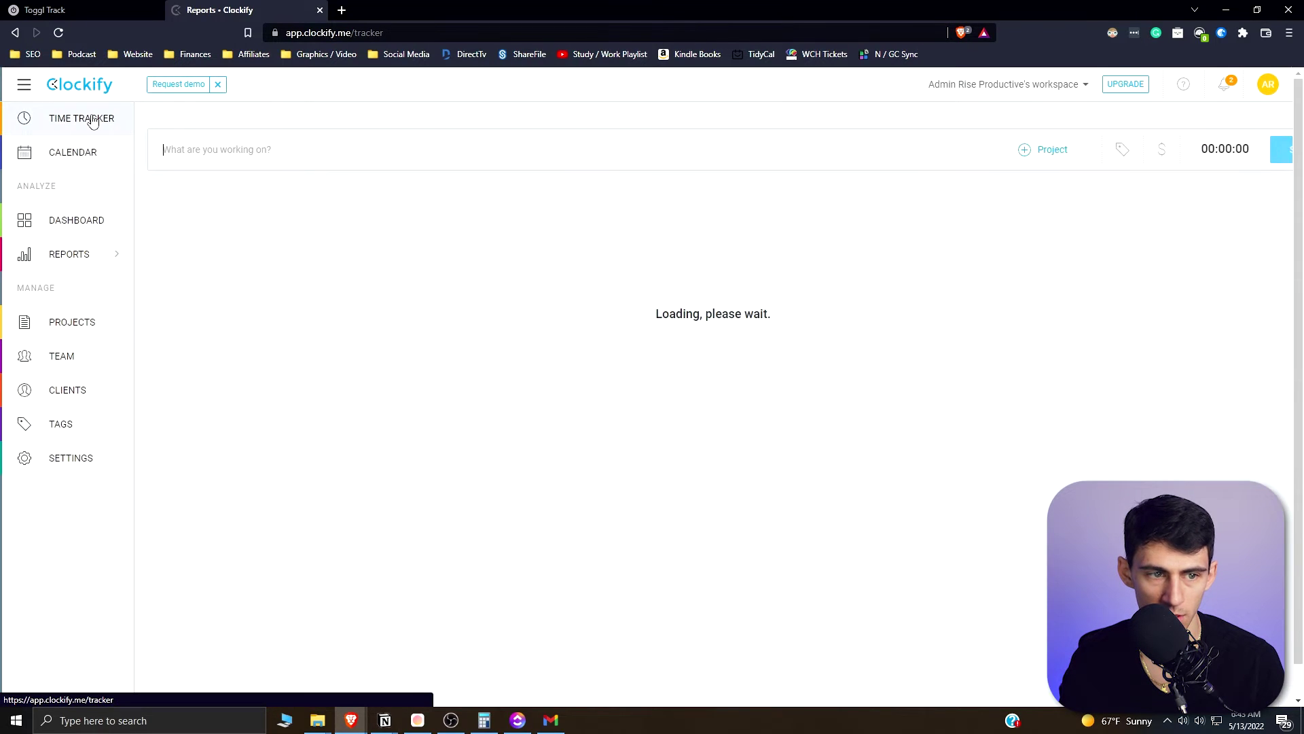
click(94, 152)
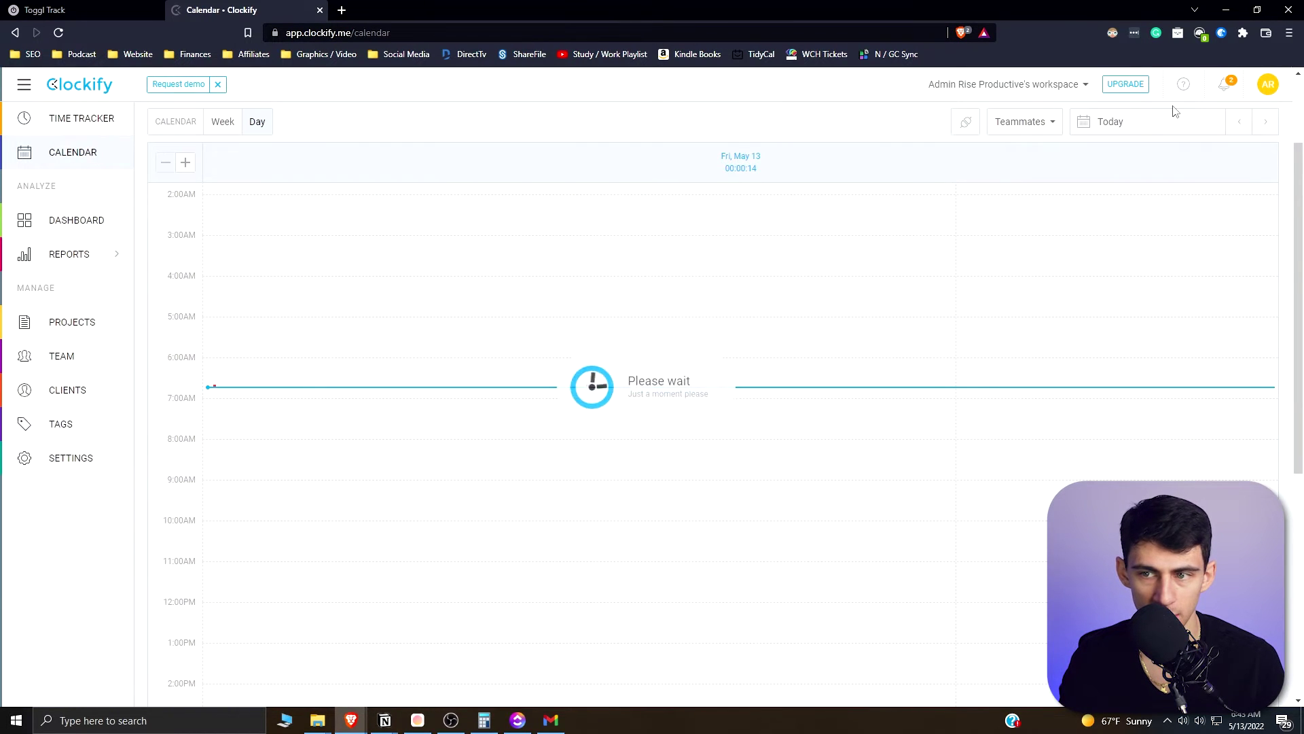
Begin connecting an Outlook calendar in the integrations settings, then cancel the sign-in and close it
click(963, 124)
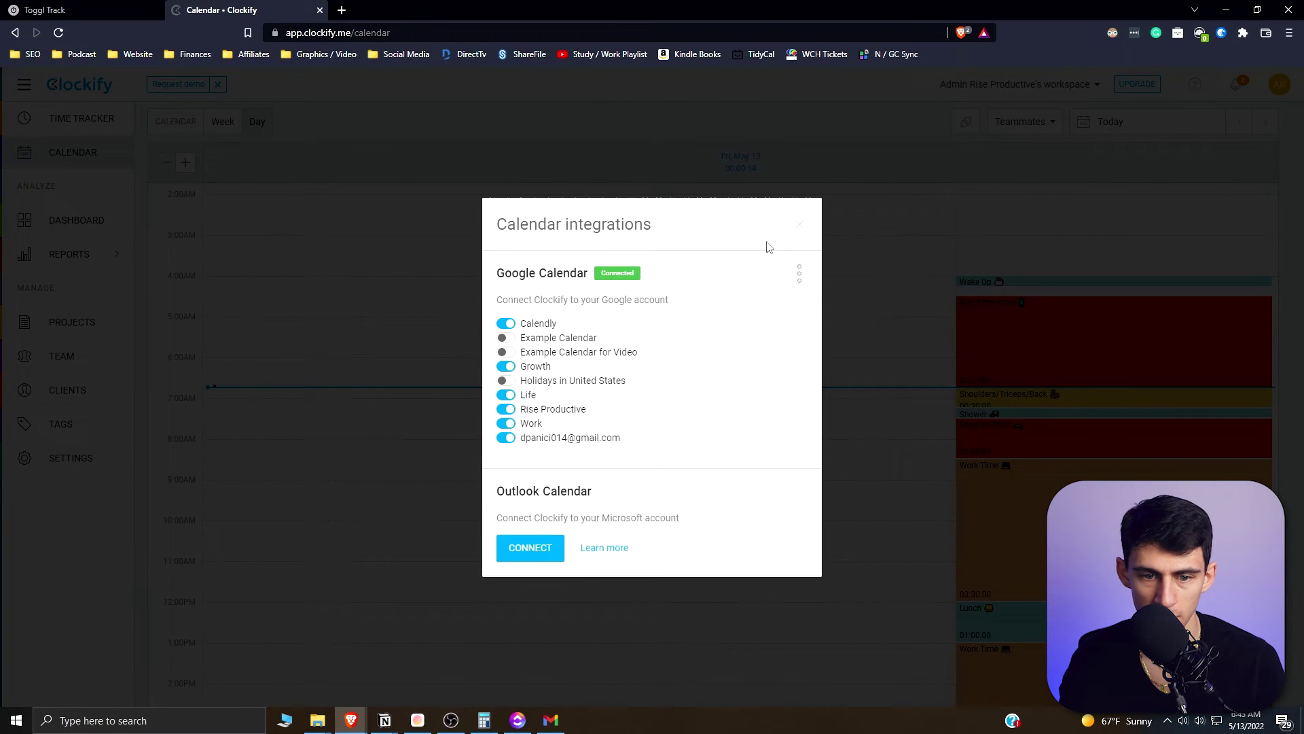
click(542, 547)
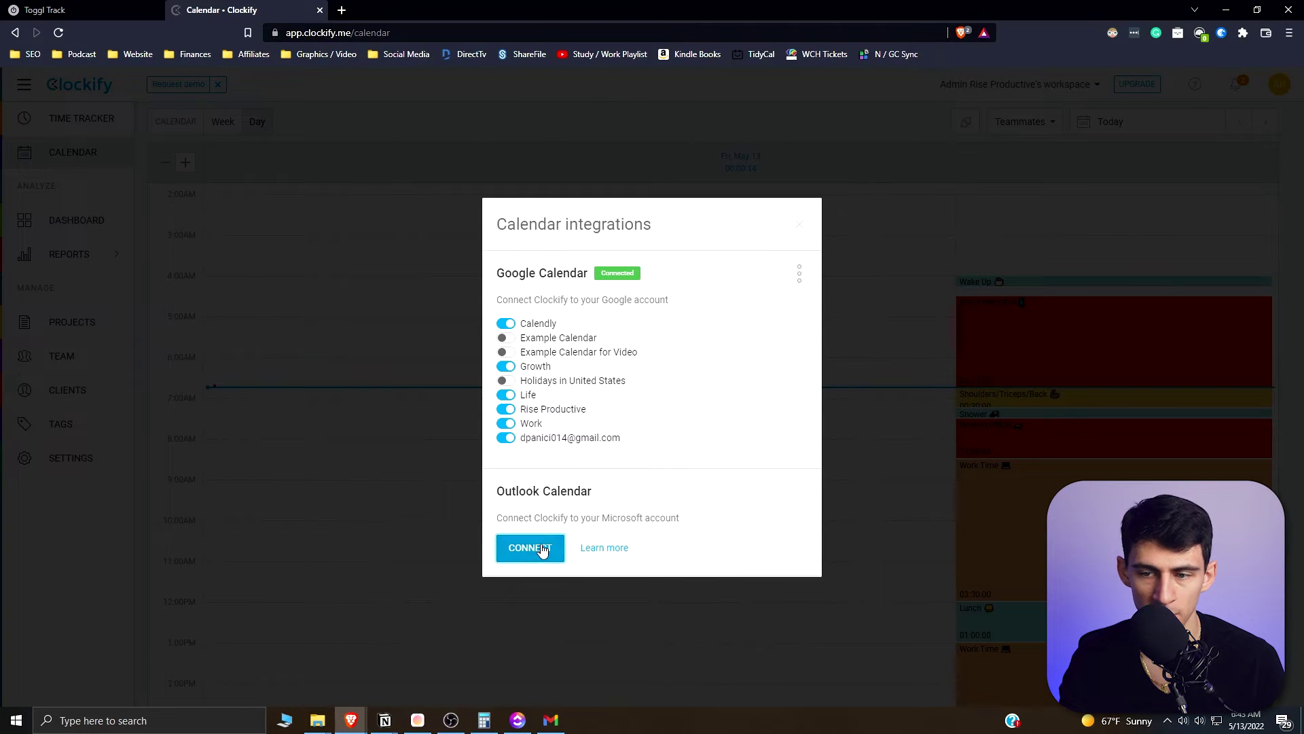
click(533, 10)
click(947, 244)
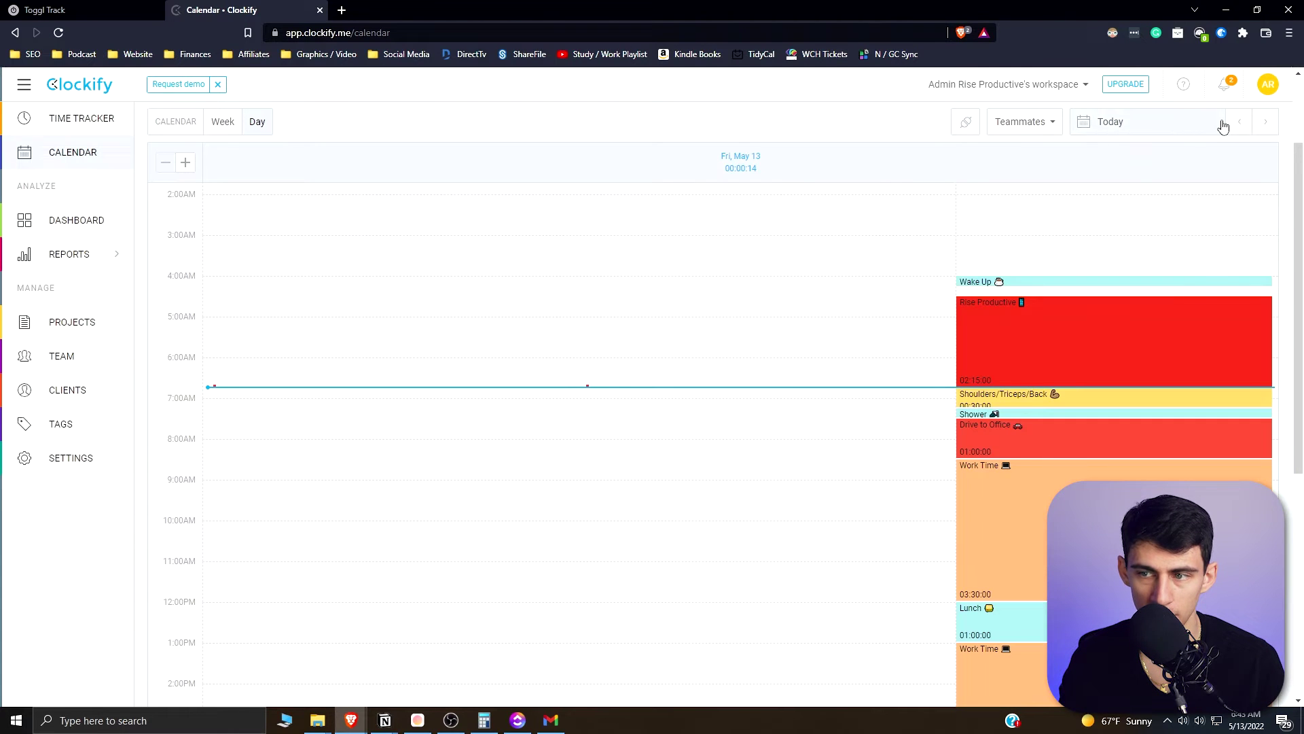
click(1223, 127)
click(807, 197)
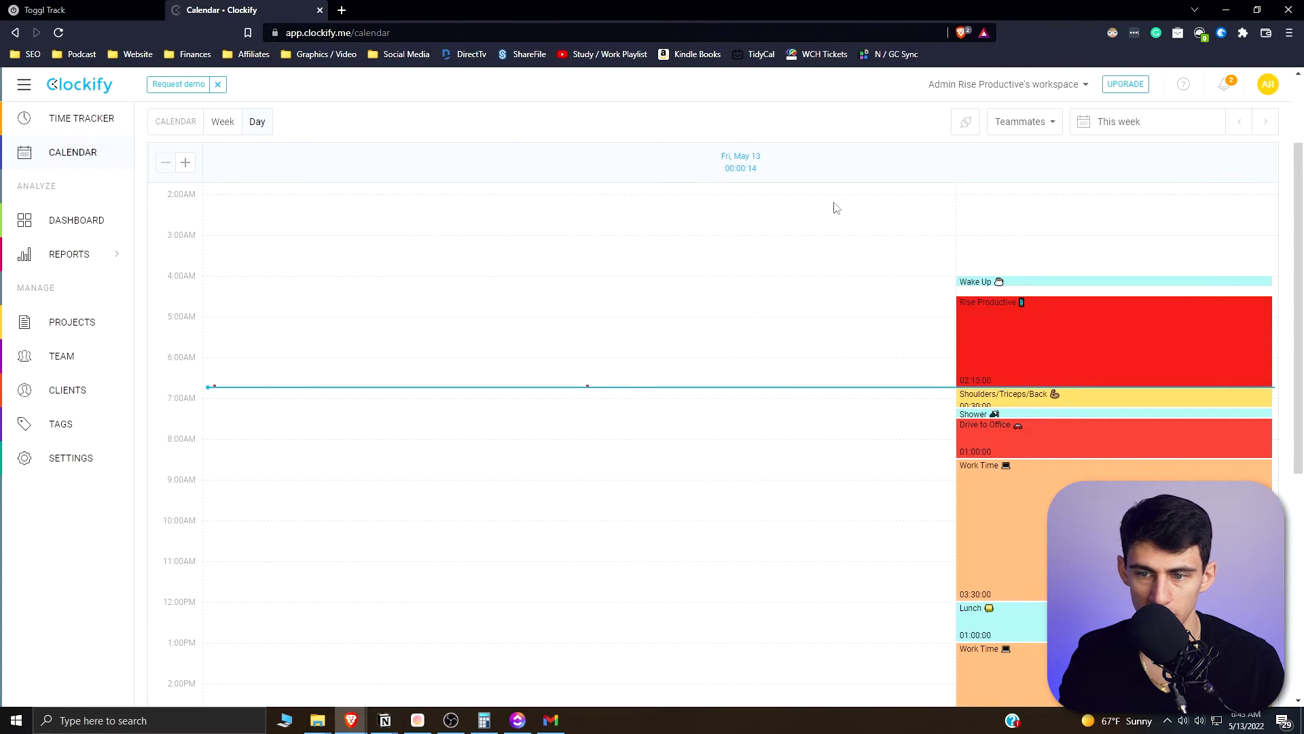
click(1227, 128)
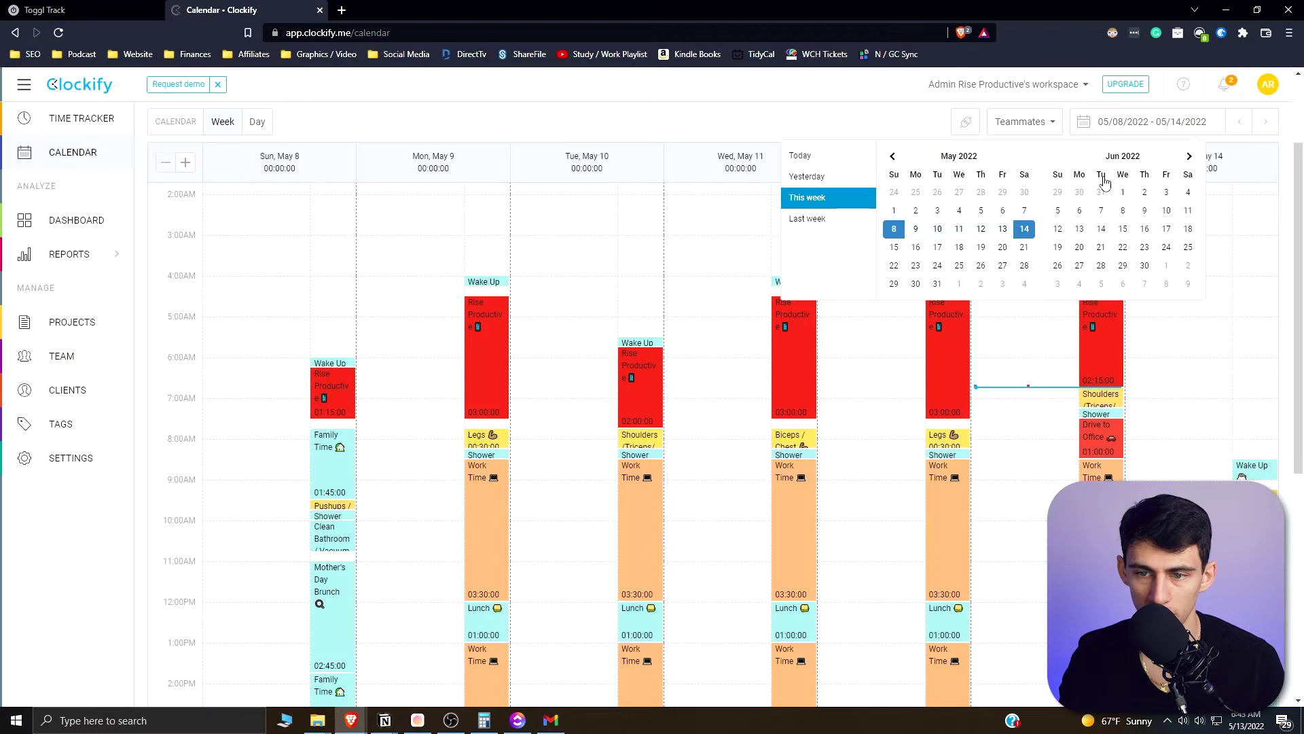
click(836, 226)
click(1131, 121)
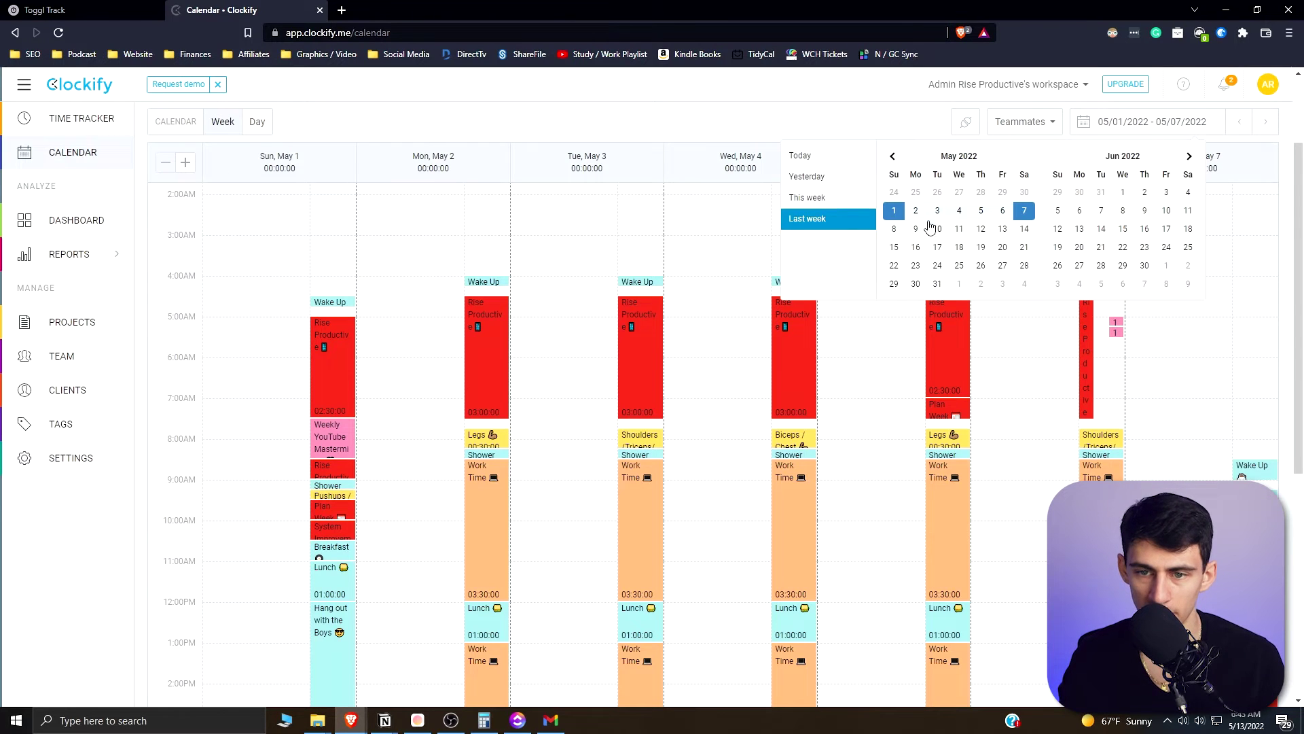
click(811, 183)
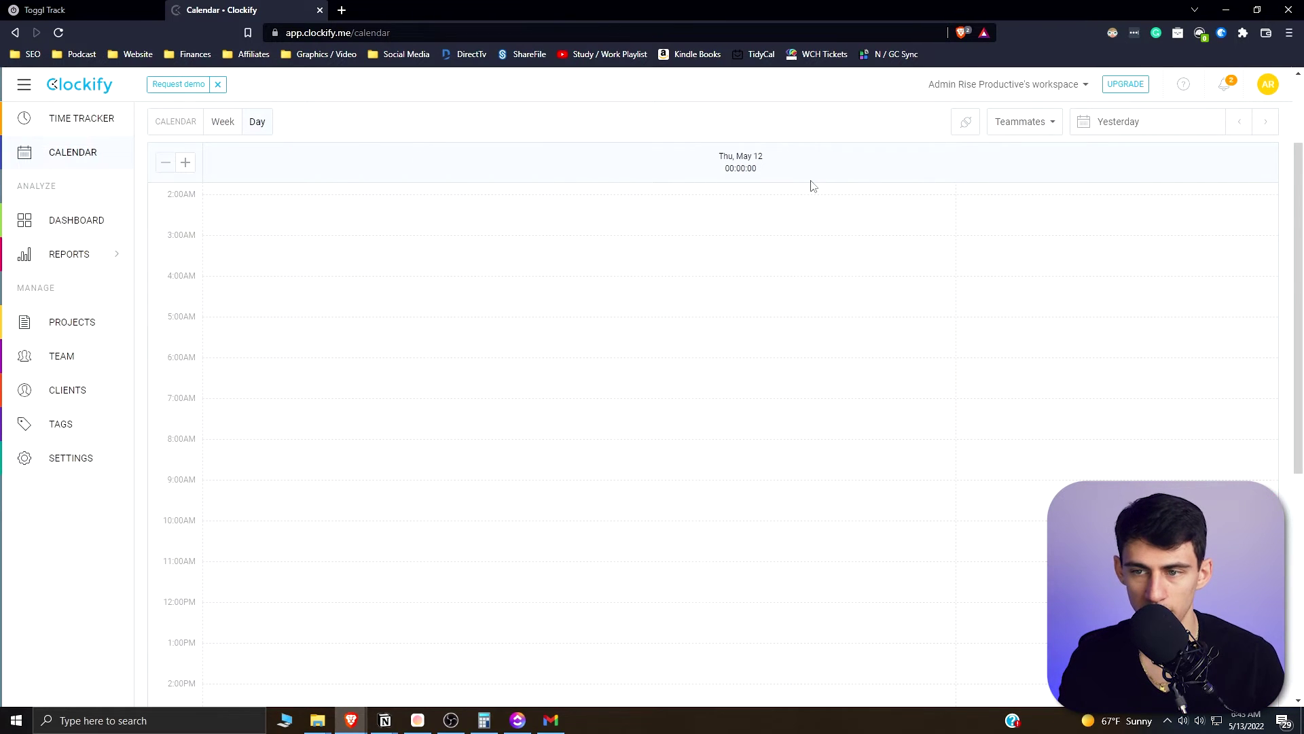
Step through the weeks of May 5–11 and May 12–18, then show Friday, May 20 alone
click(1102, 119)
click(981, 210)
click(960, 228)
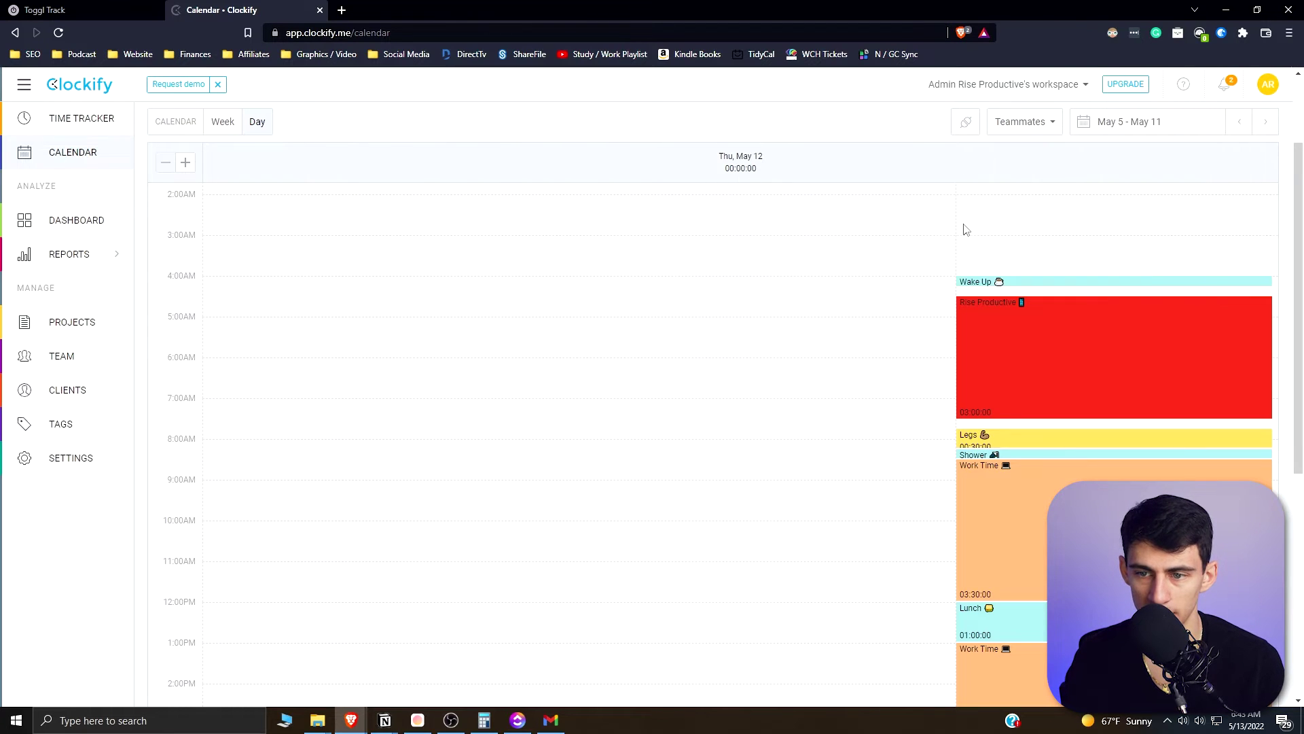
click(1090, 126)
click(1003, 229)
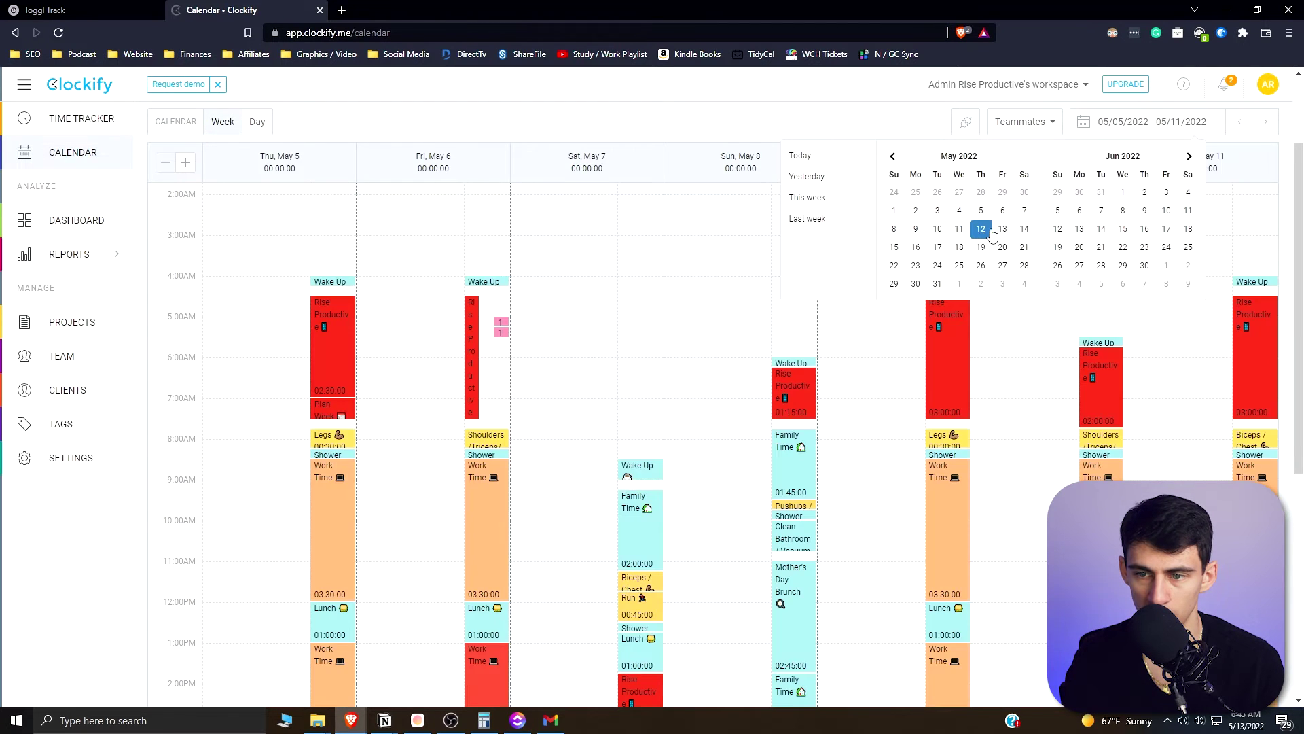
click(1162, 119)
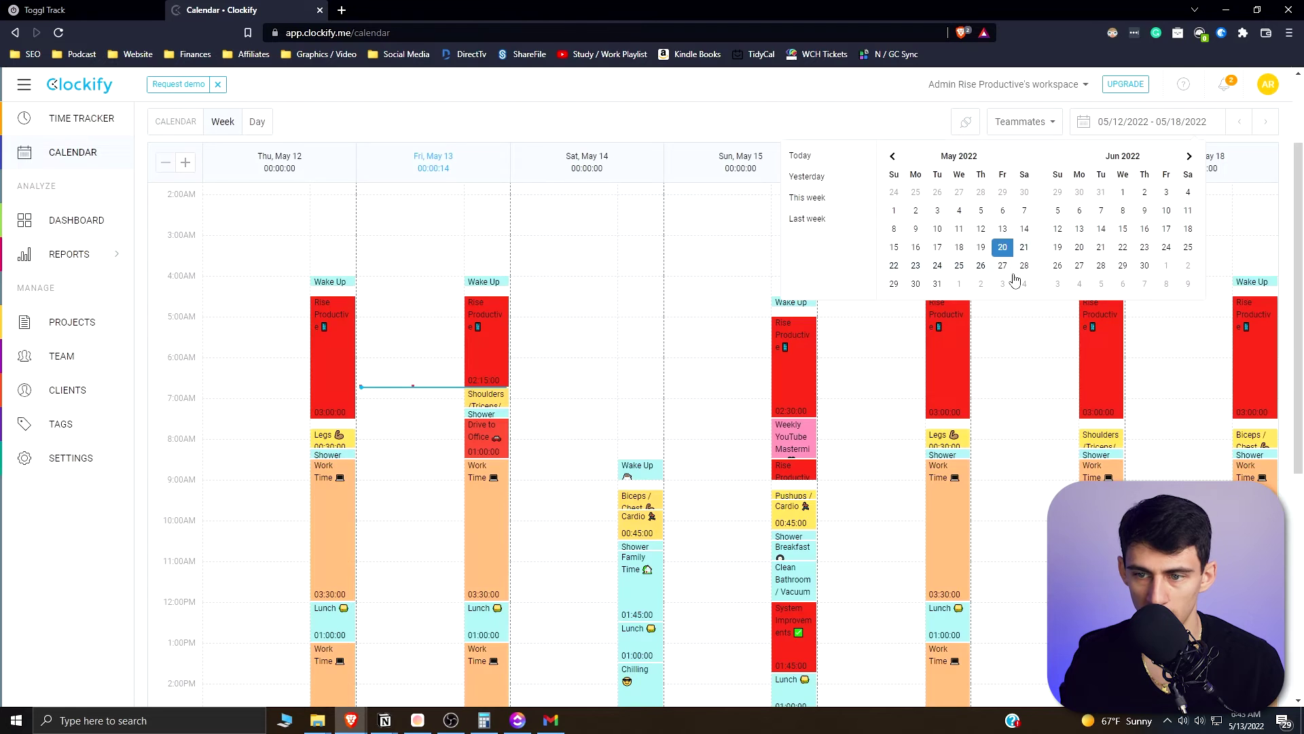
click(1007, 354)
key(Escape)
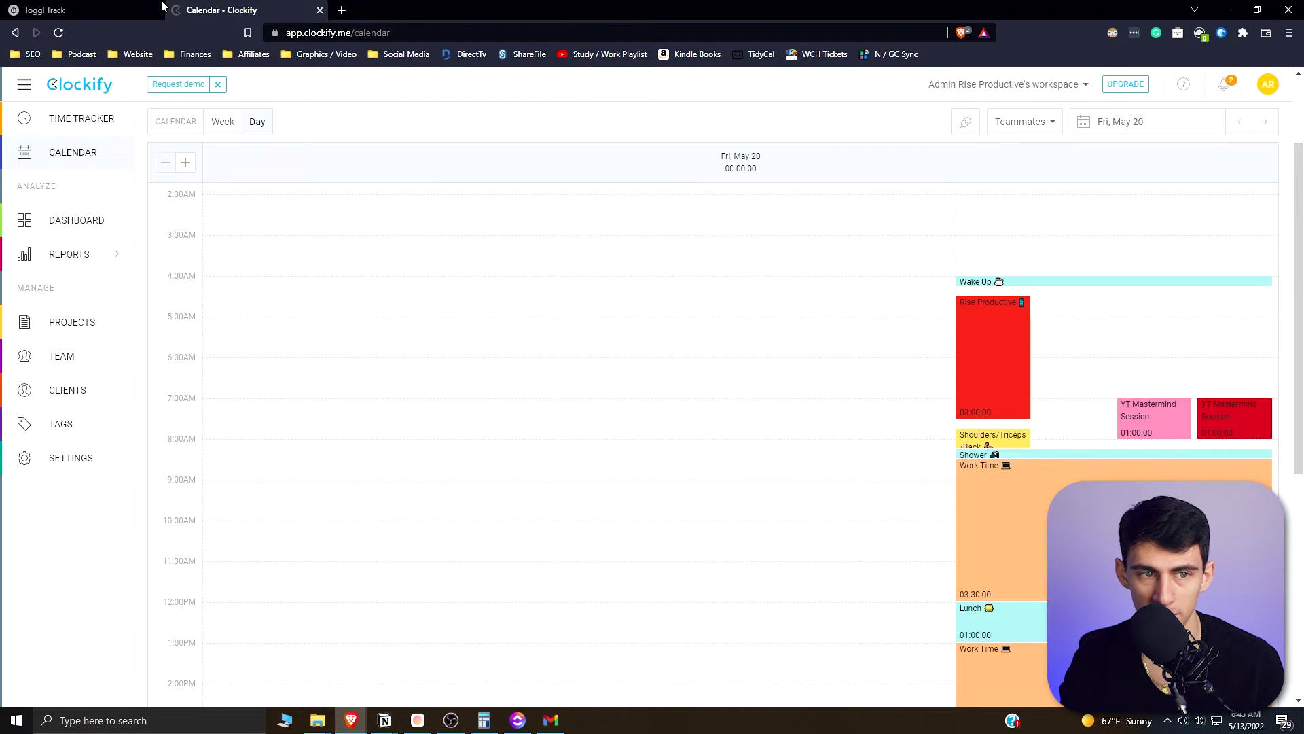
click(161, 5)
click(1150, 148)
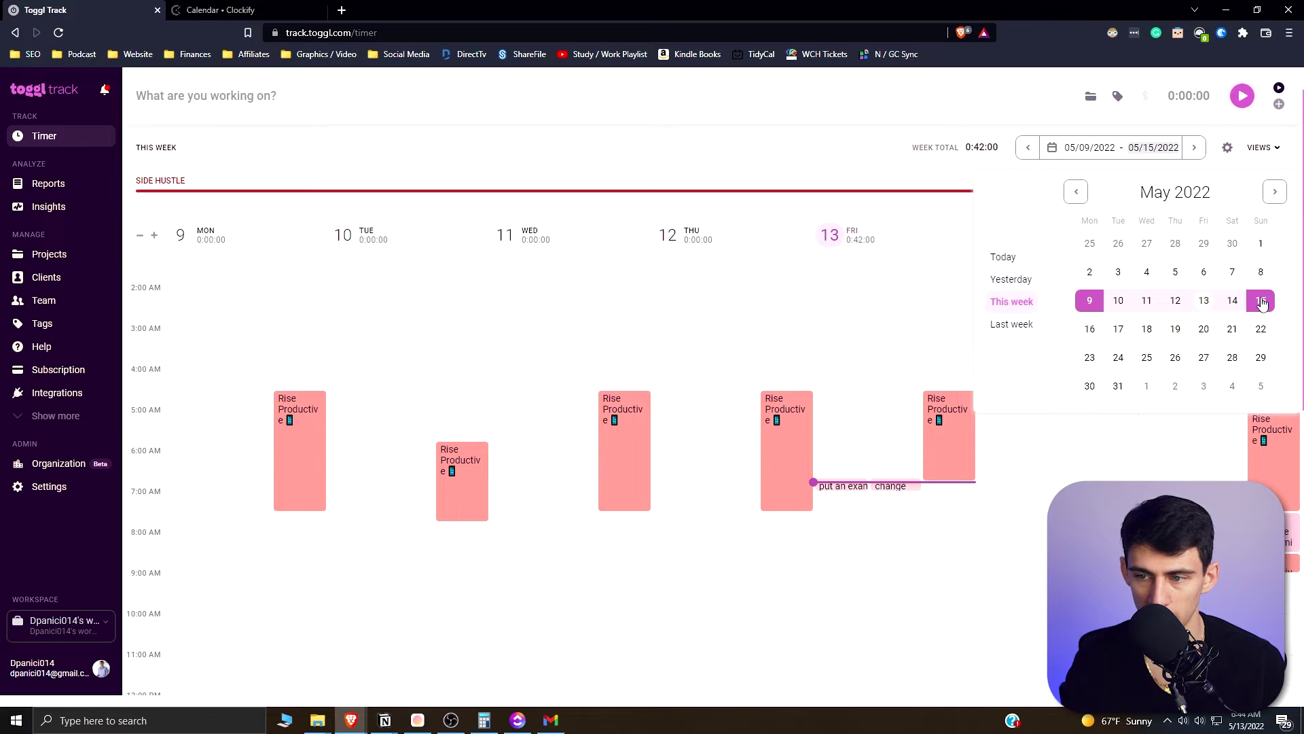
click(1003, 279)
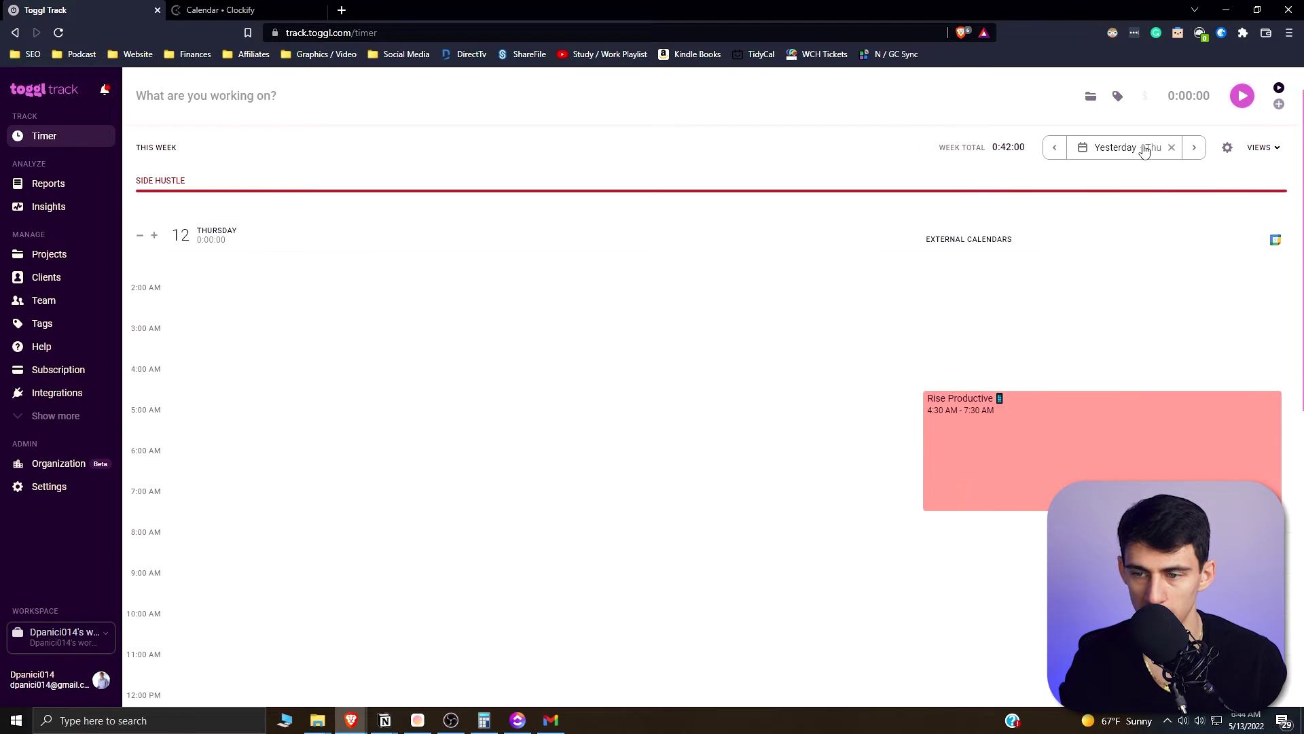
click(1146, 301)
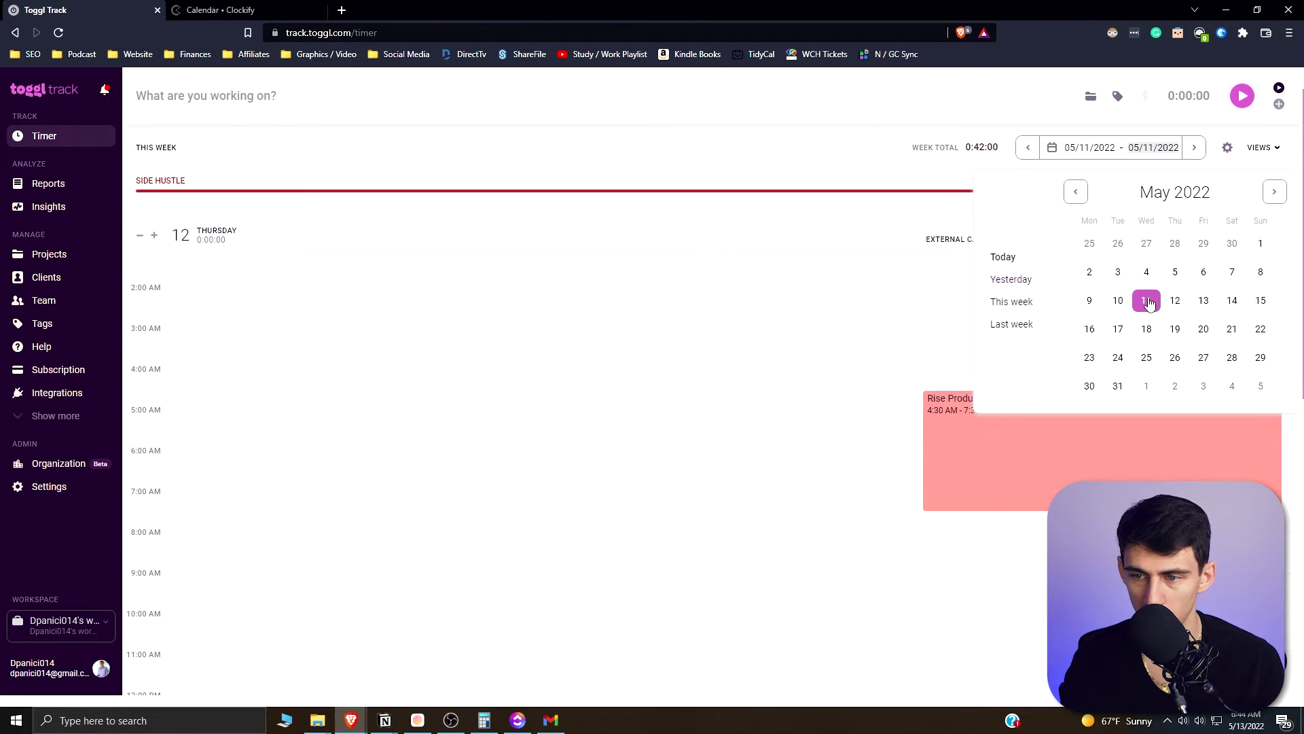
click(901, 447)
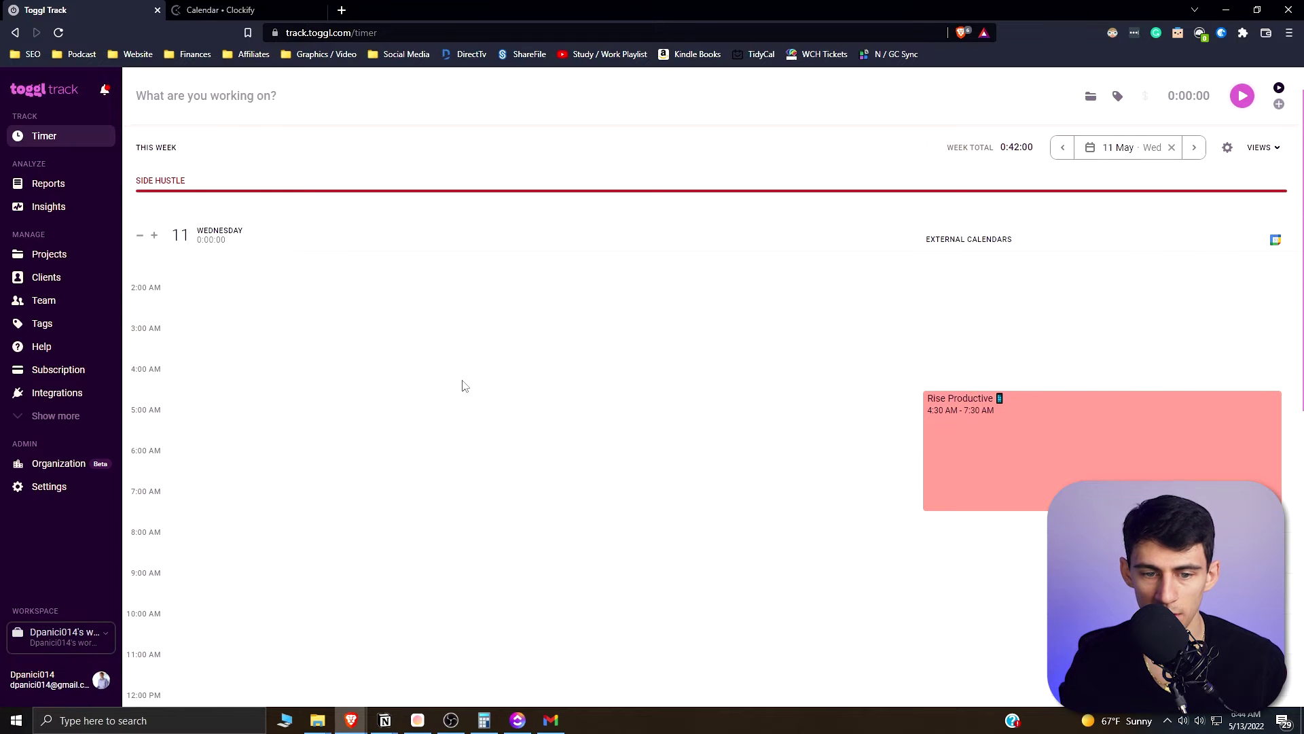
Copy the Rise Productive calendar event into a 3:00:00 time entry on May 11
drag(462, 380, 472, 495)
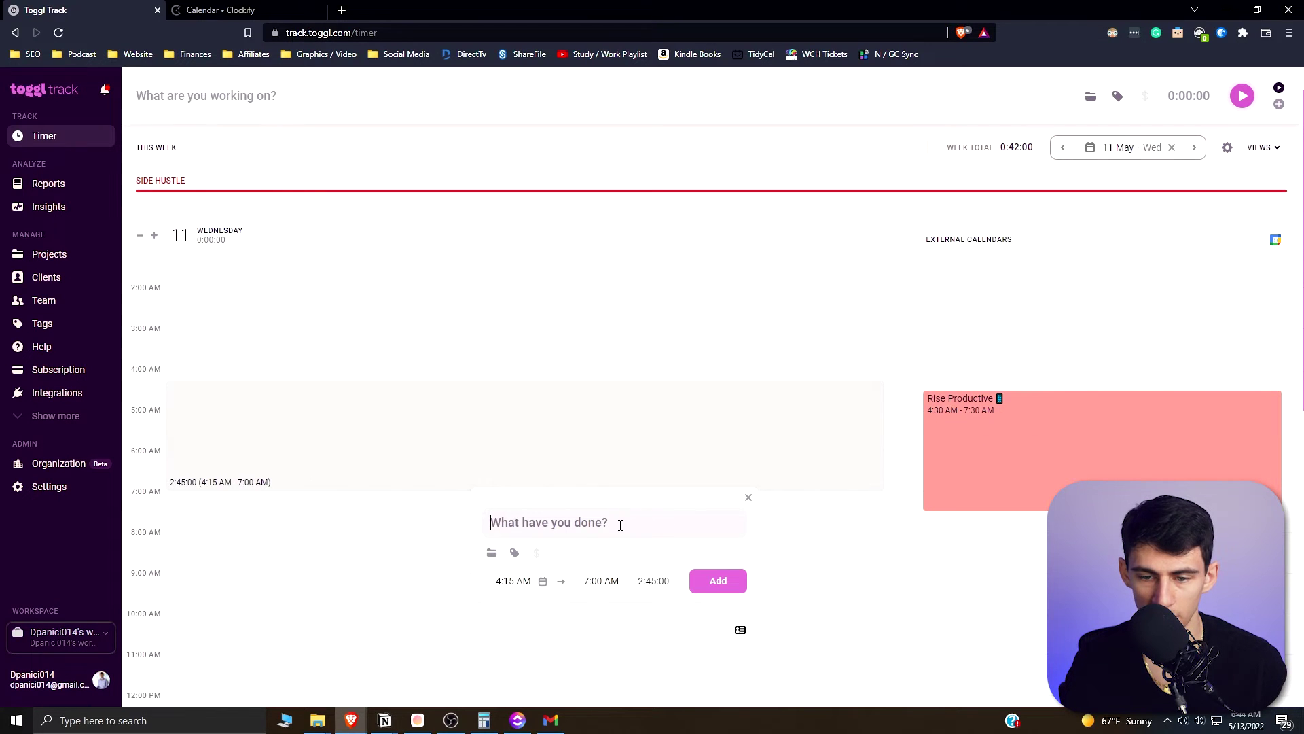
click(949, 429)
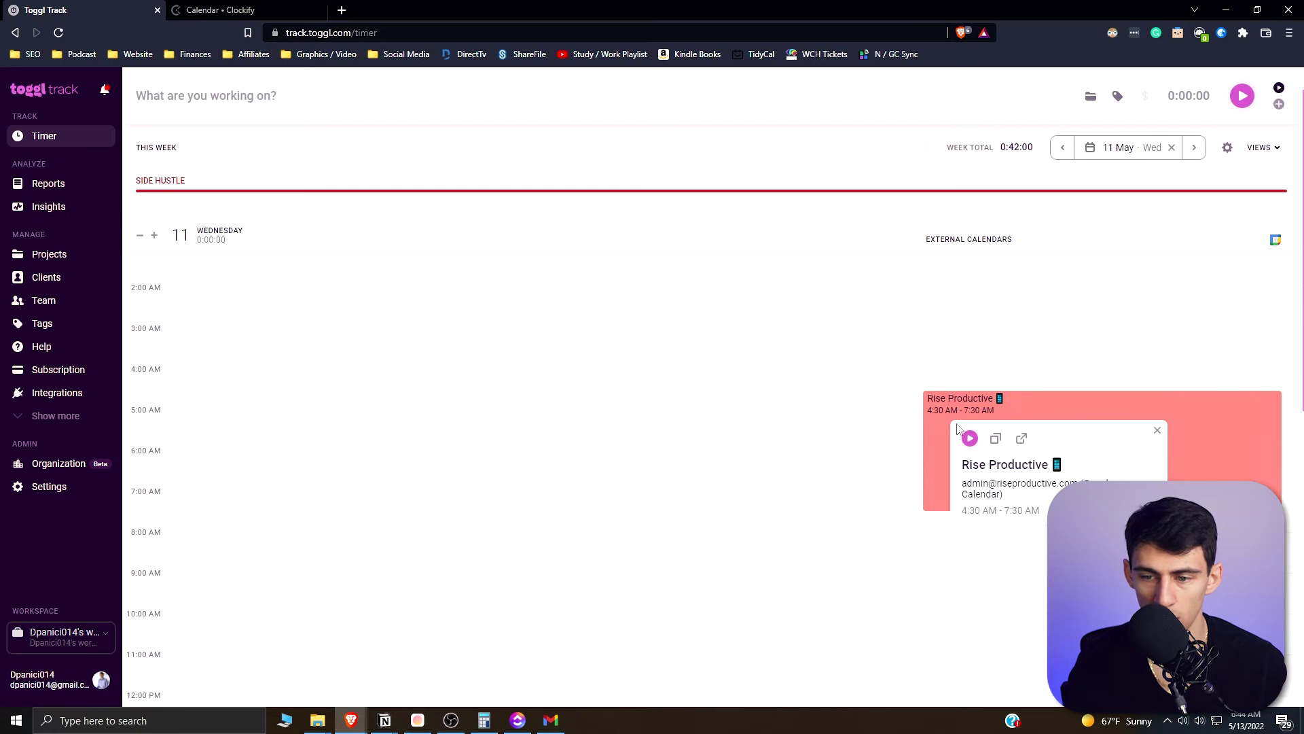
click(989, 447)
key(ctrl+Tab)
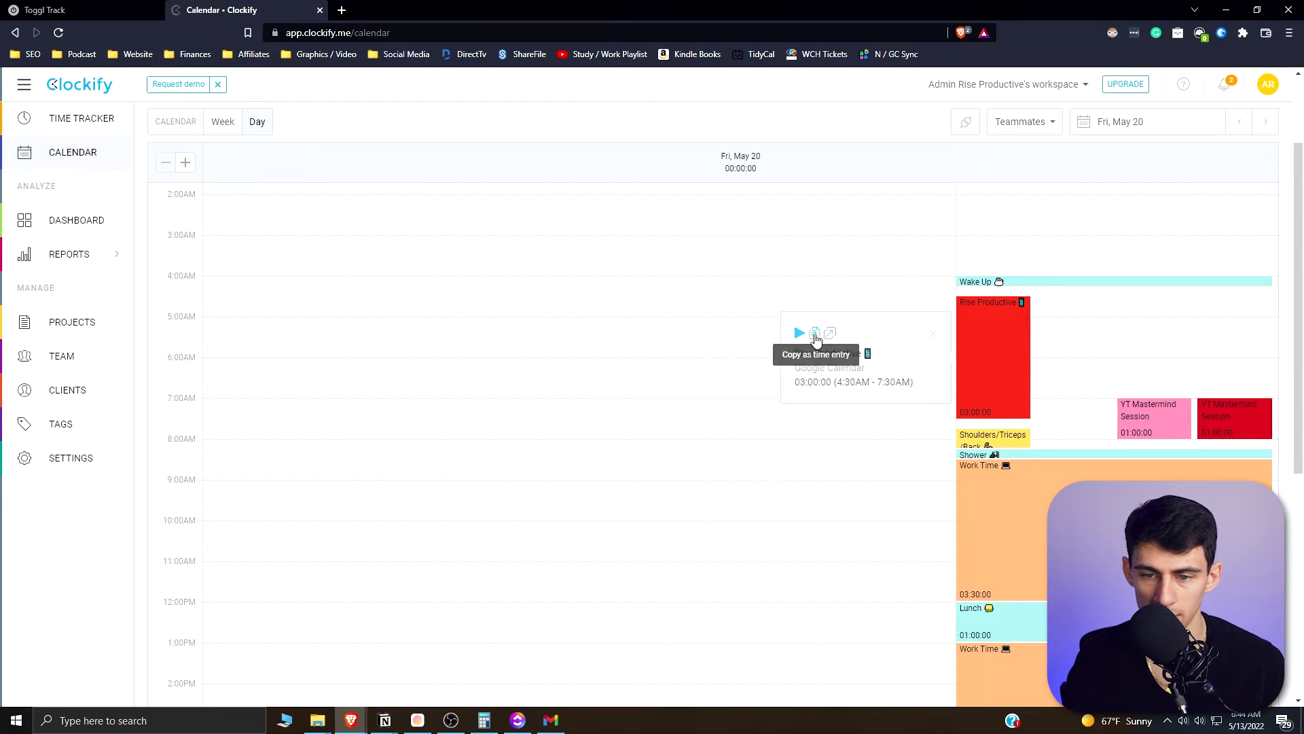
key(ctrl+Tab)
Open Toggl Track's Integrations page and read through the Toggl Plan setup guide
click(51, 391)
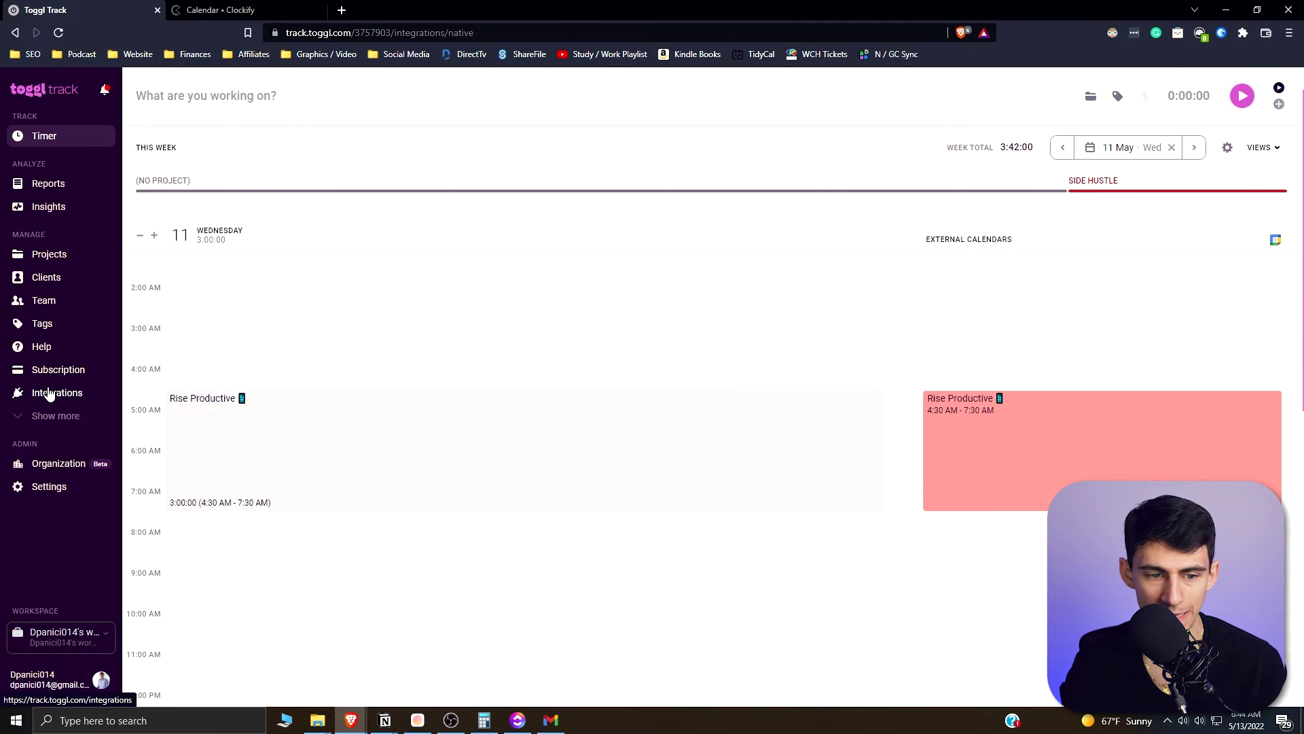
scroll(406, 456, down, 1)
scroll(393, 471, up, 1)
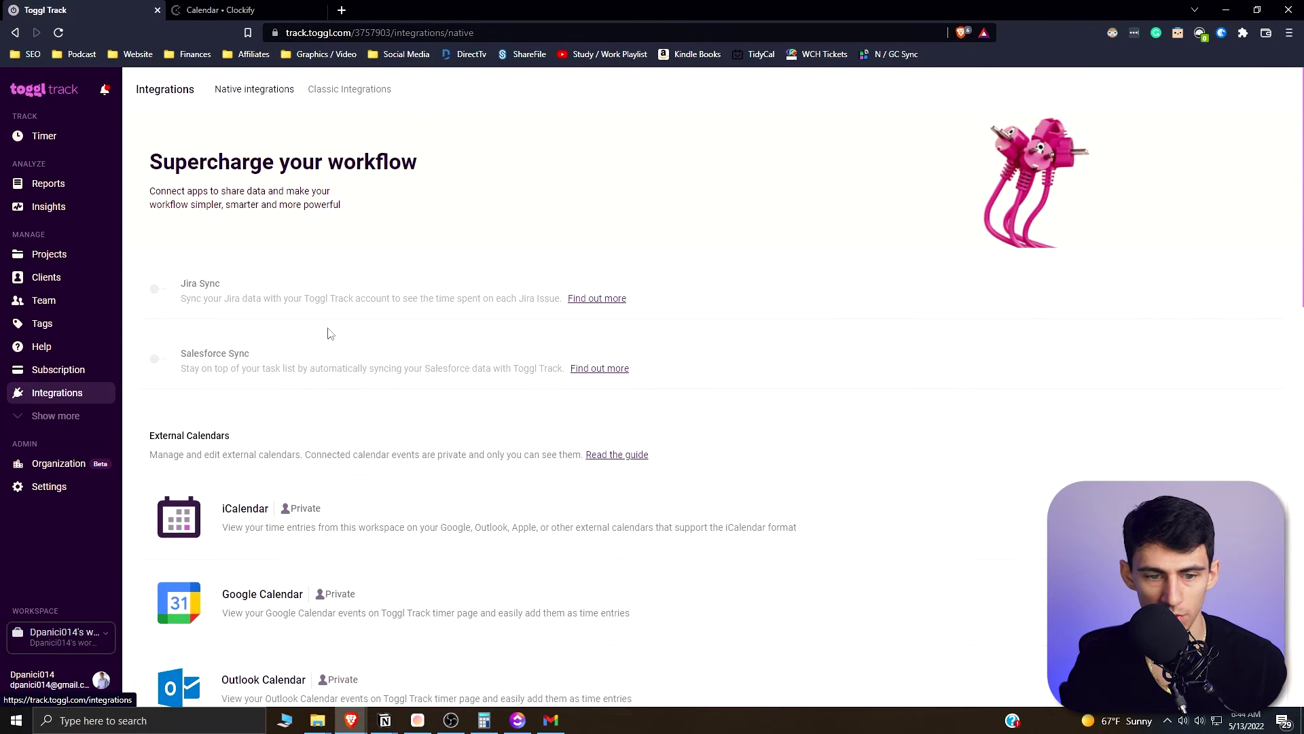
scroll(329, 332, down, 7)
click(1159, 313)
scroll(682, 583, down, 1)
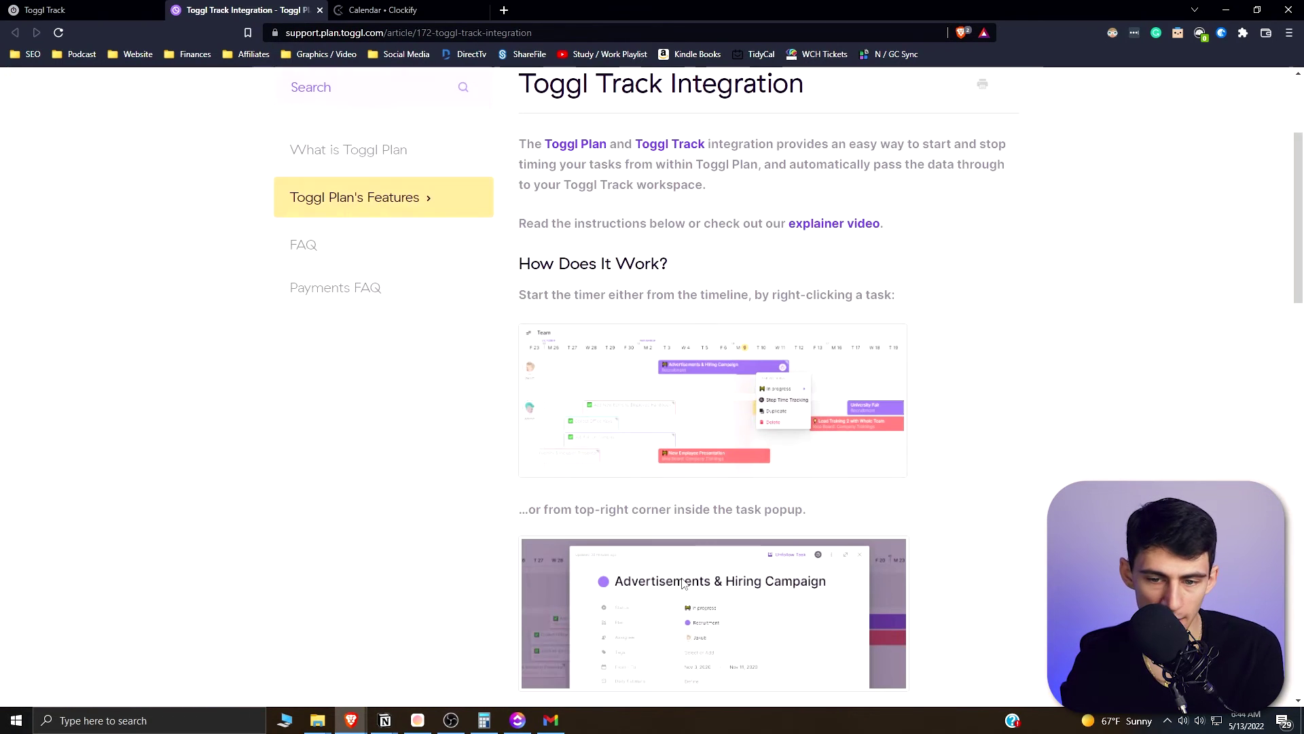
scroll(658, 450, down, 4)
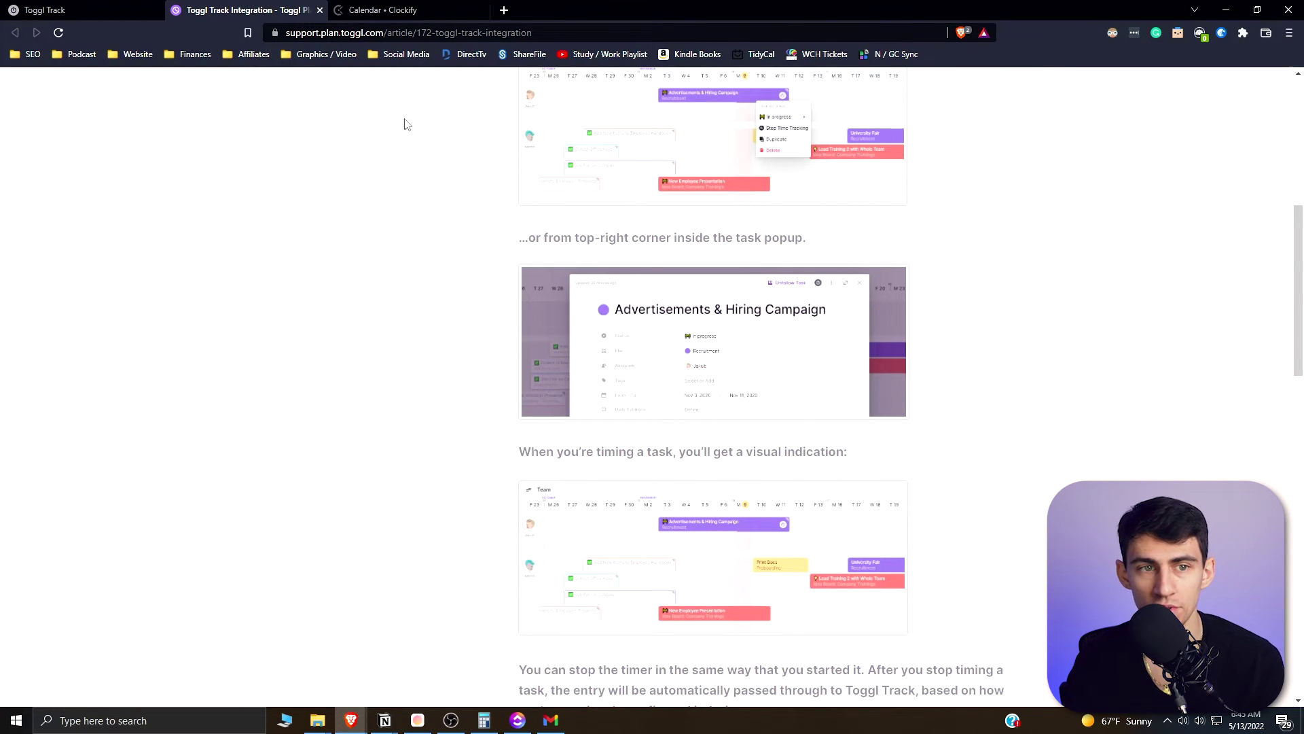
Back on Integrations, scroll down to the Chrome/Firefox browser extensions and open the extension page
click(66, 6)
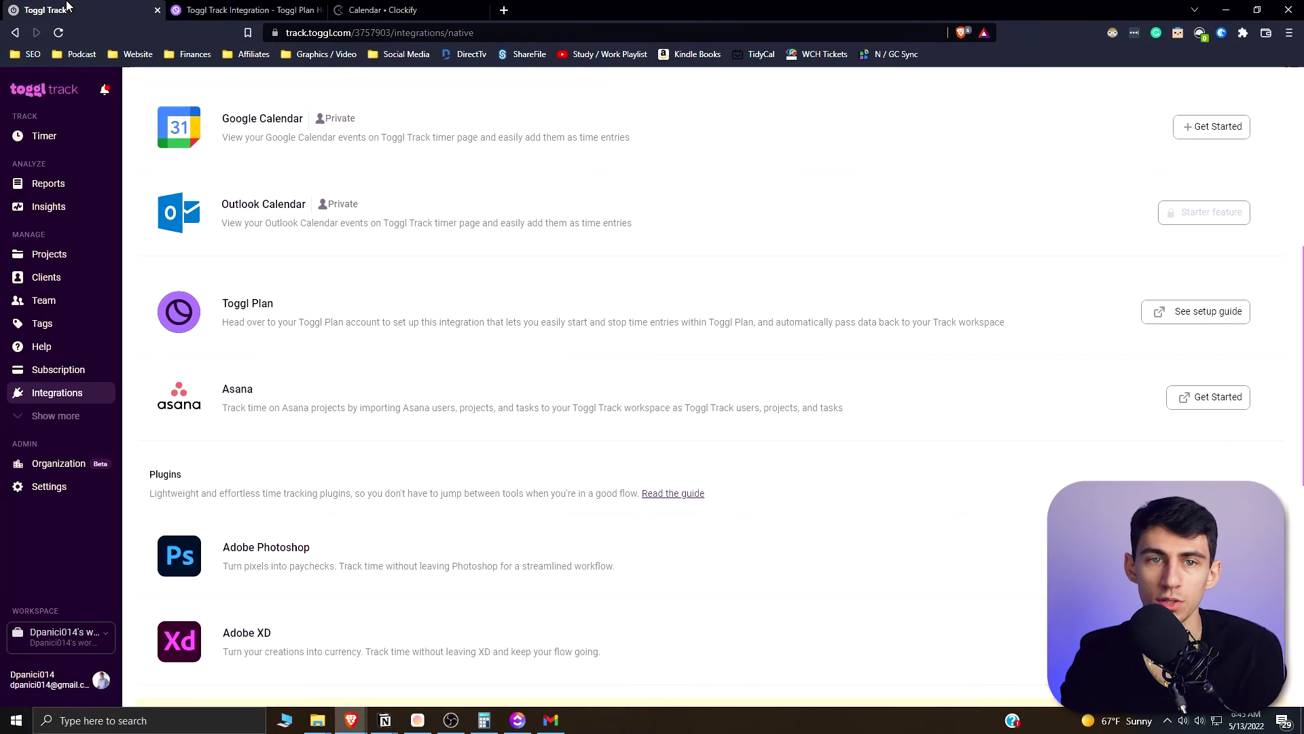
scroll(365, 253, down, 1)
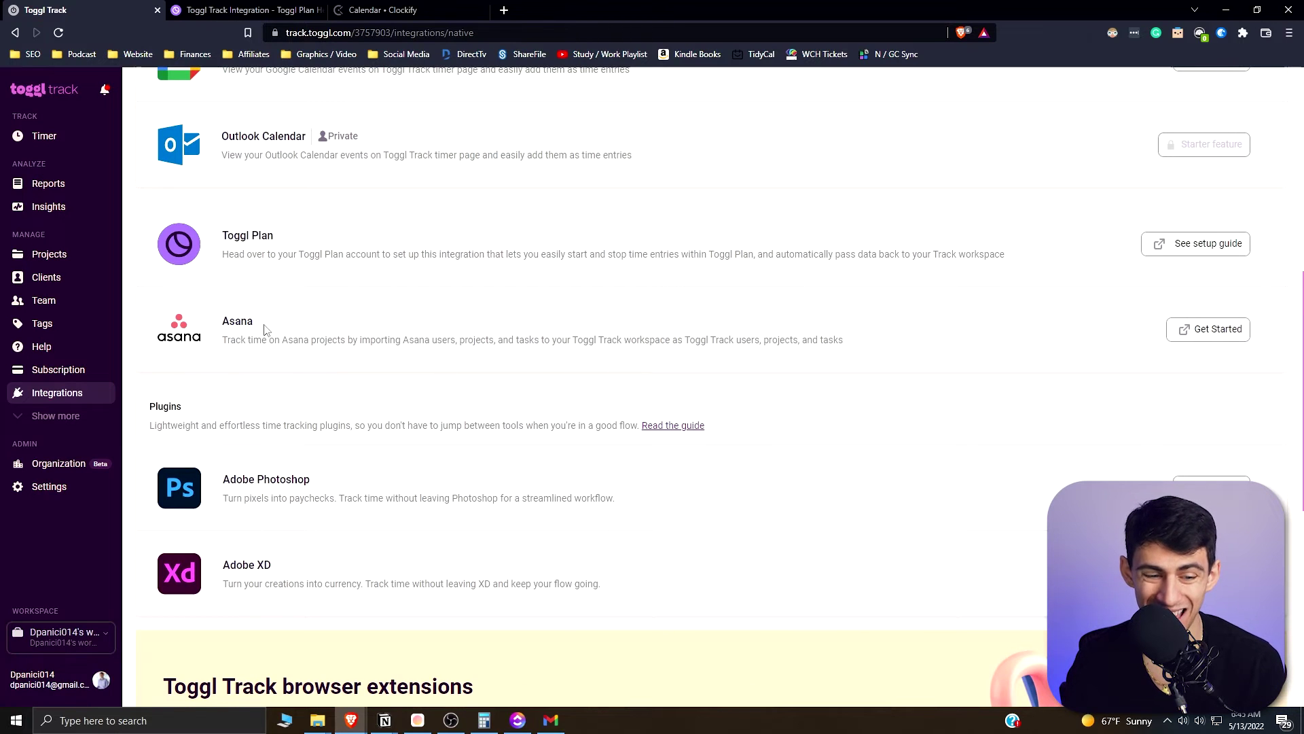
scroll(264, 329, down, 2)
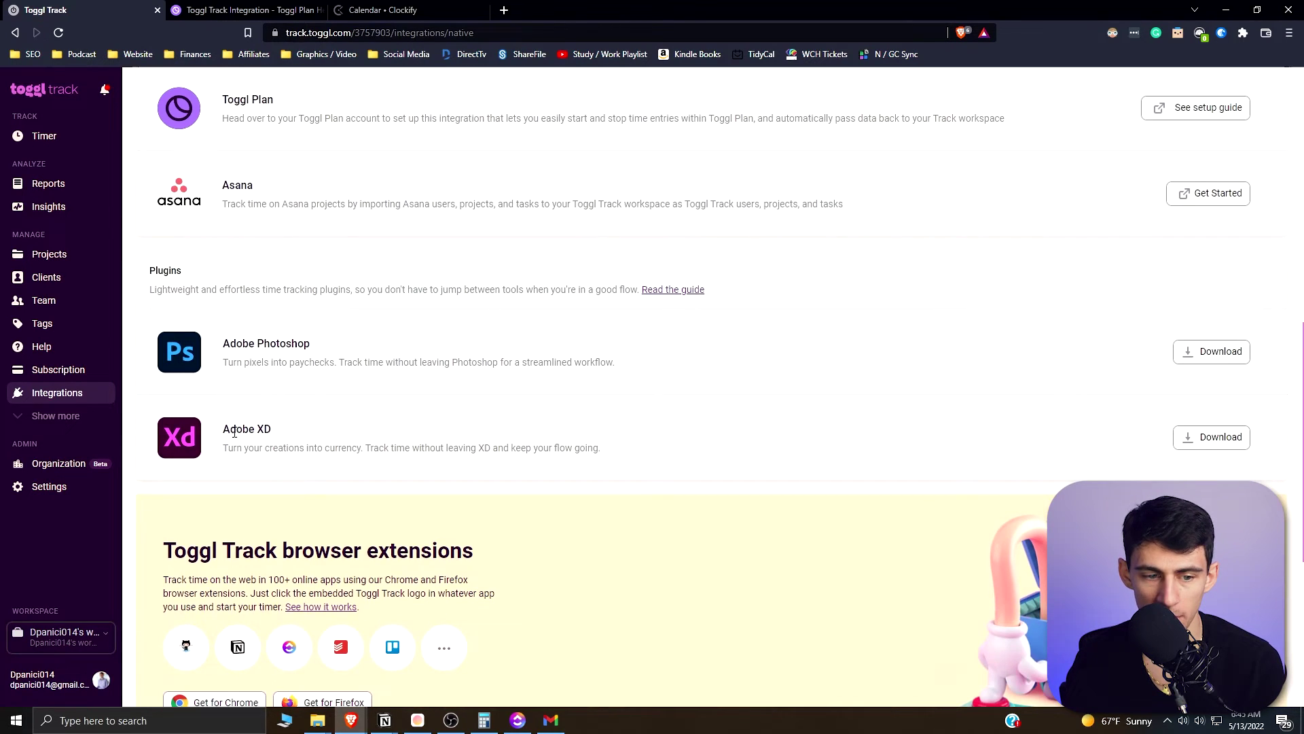
scroll(235, 431, down, 5)
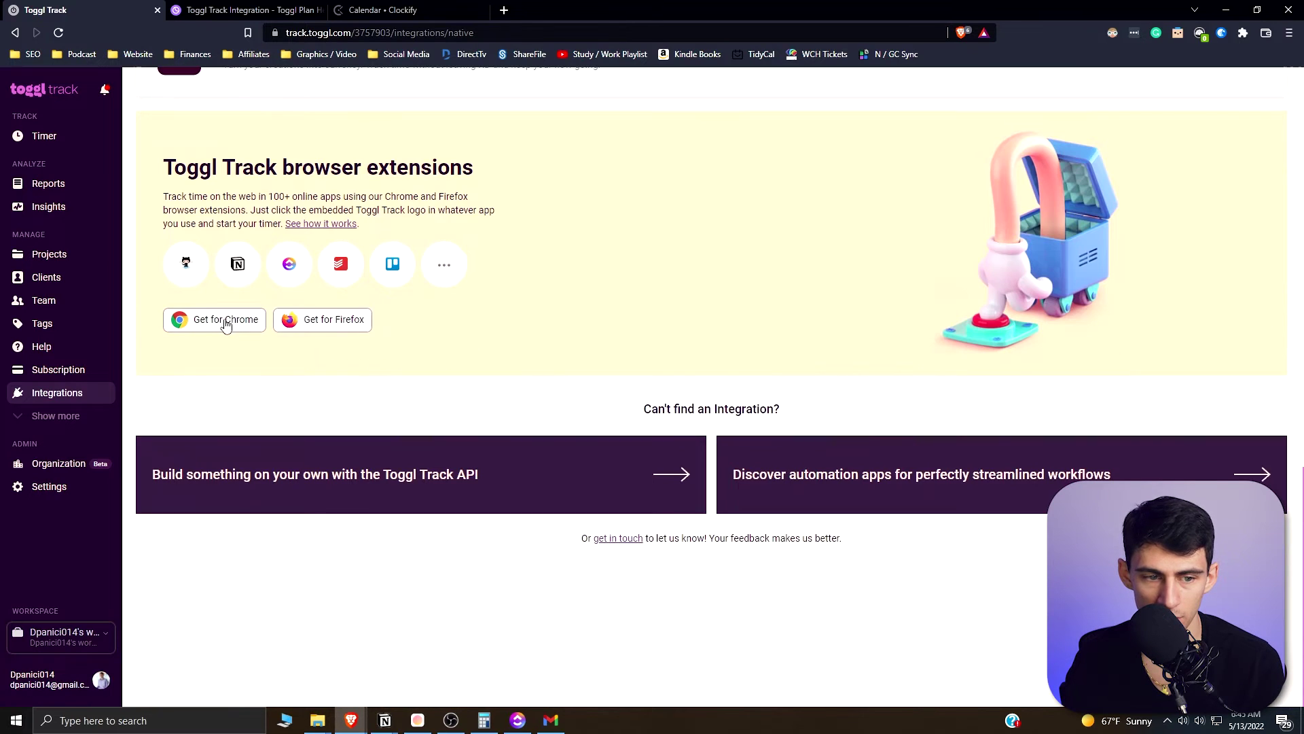
click(288, 274)
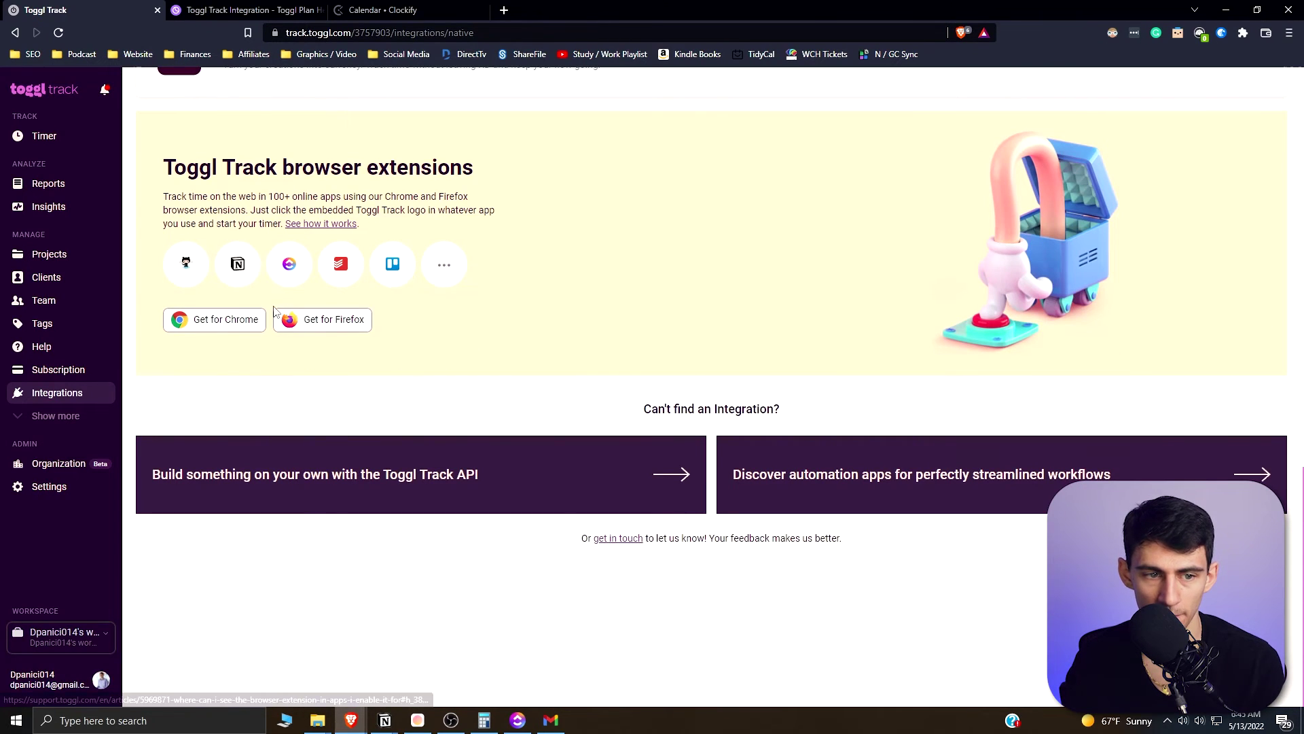
click(671, 10)
Search 'clockify chrome extension' and browse the Clockify Time Tracker Web Store listing and screenshots
text(clockify chrome extension)
key(Return)
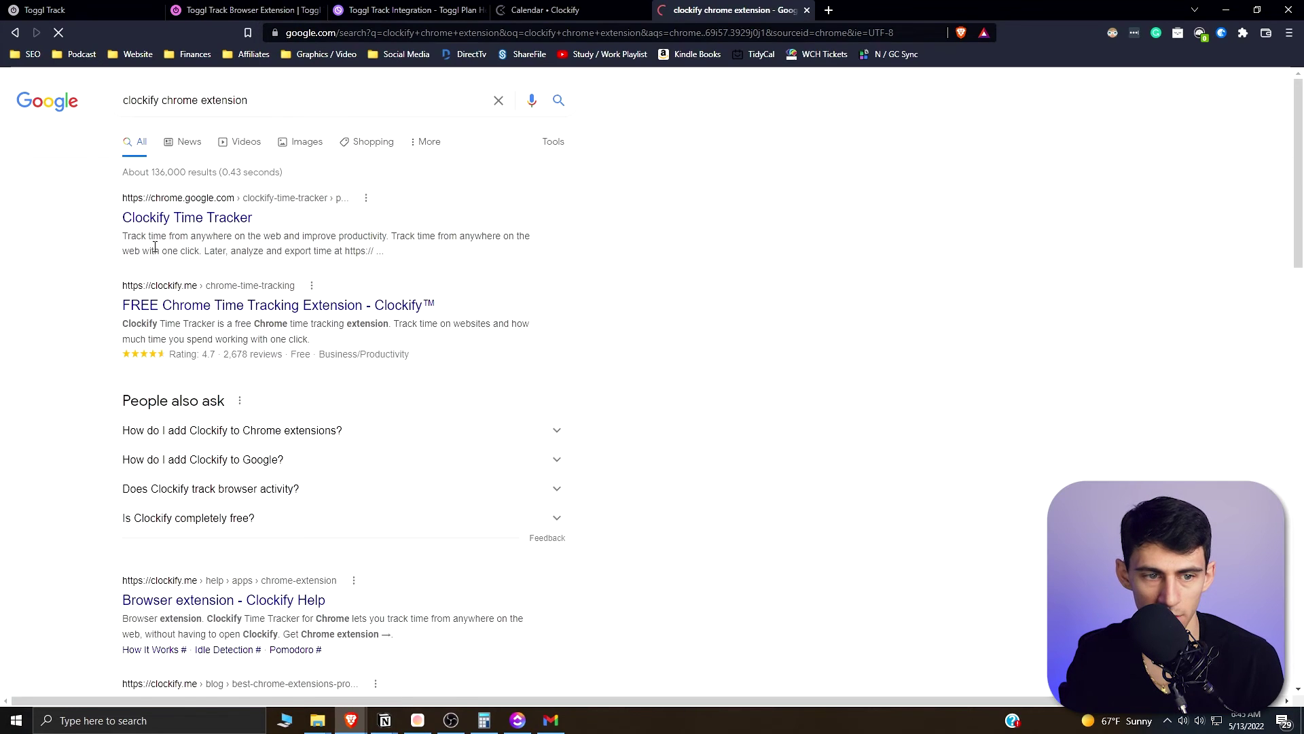
click(180, 215)
scroll(873, 413, down, 1)
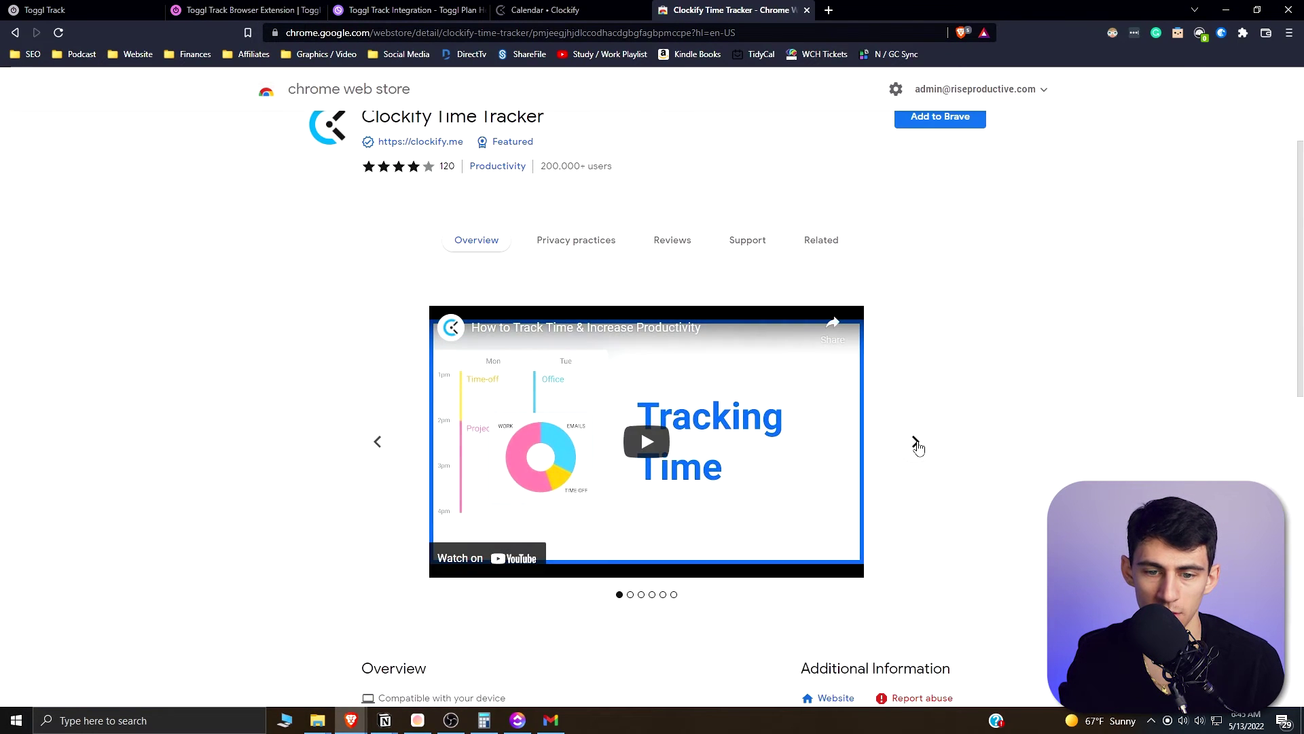
click(916, 443)
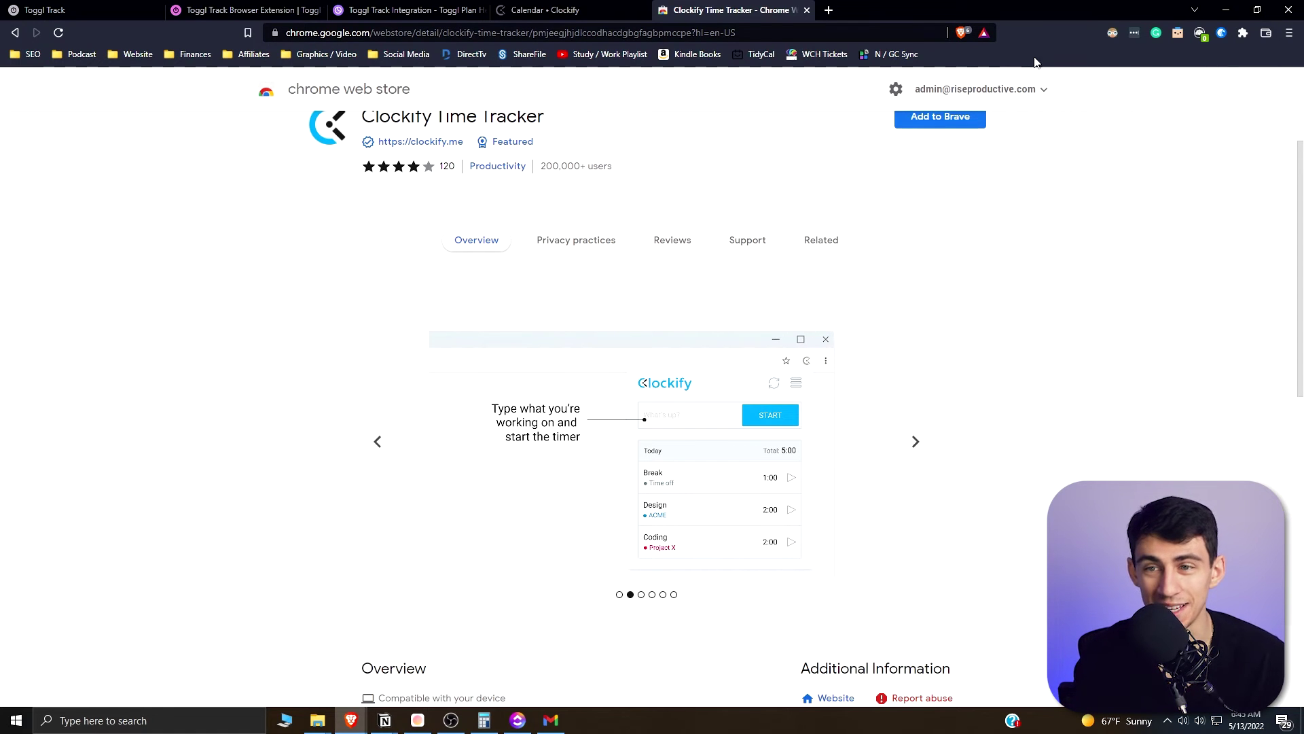
scroll(679, 445, down, 1)
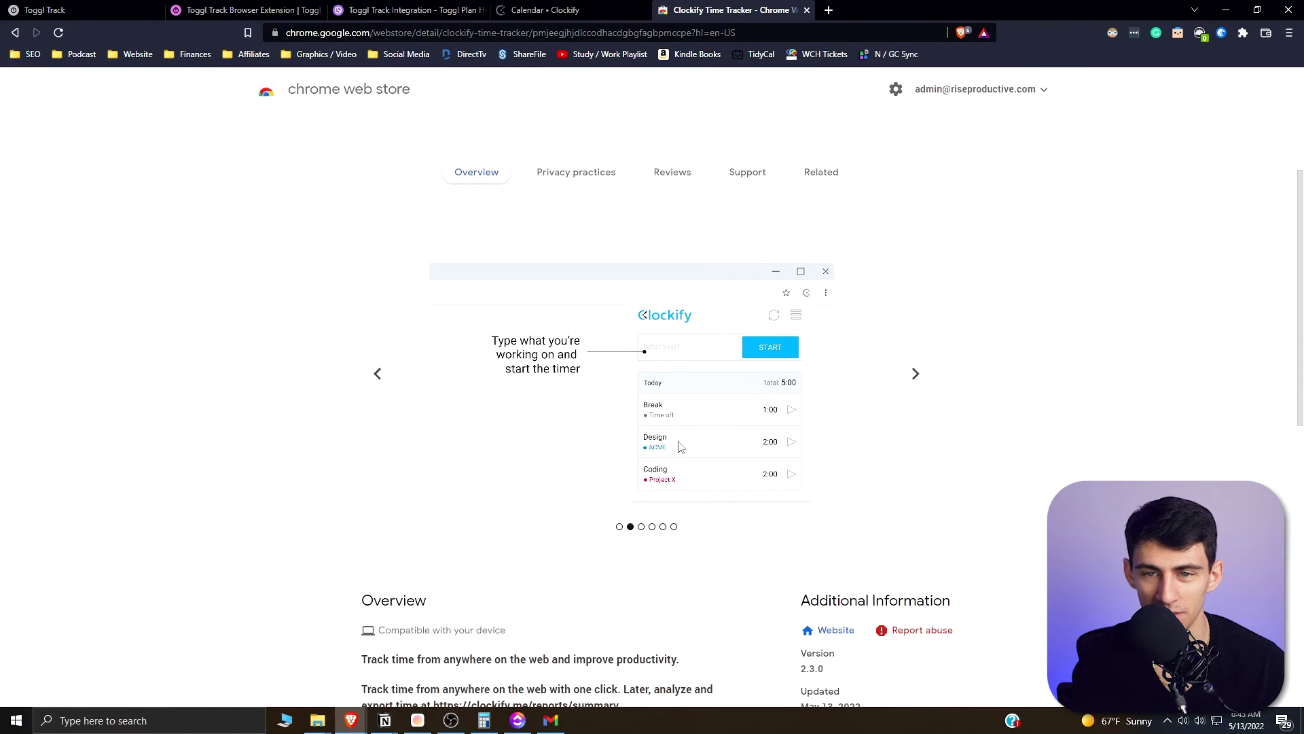
Load the Toggl Track Web Store listing in a new tab, then return to Clockify's listing
click(829, 11)
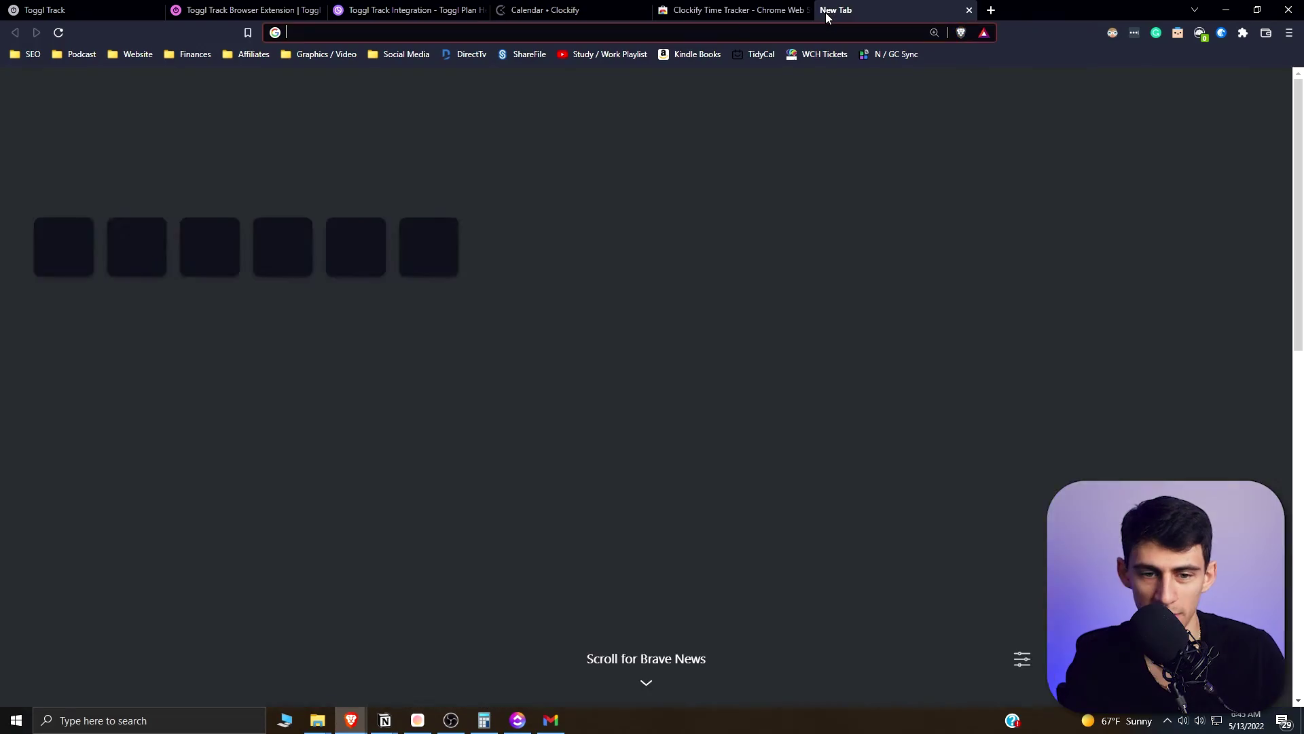
text(toggl)
key(Return)
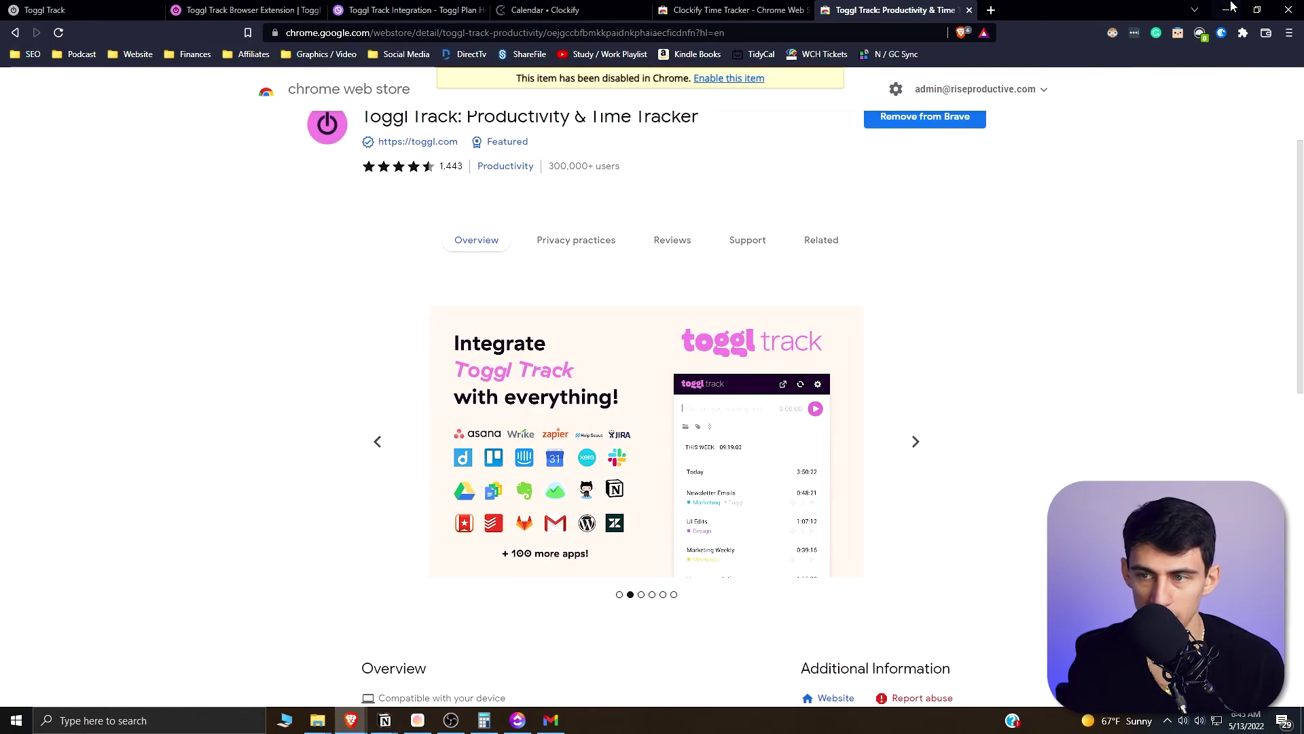
click(730, 9)
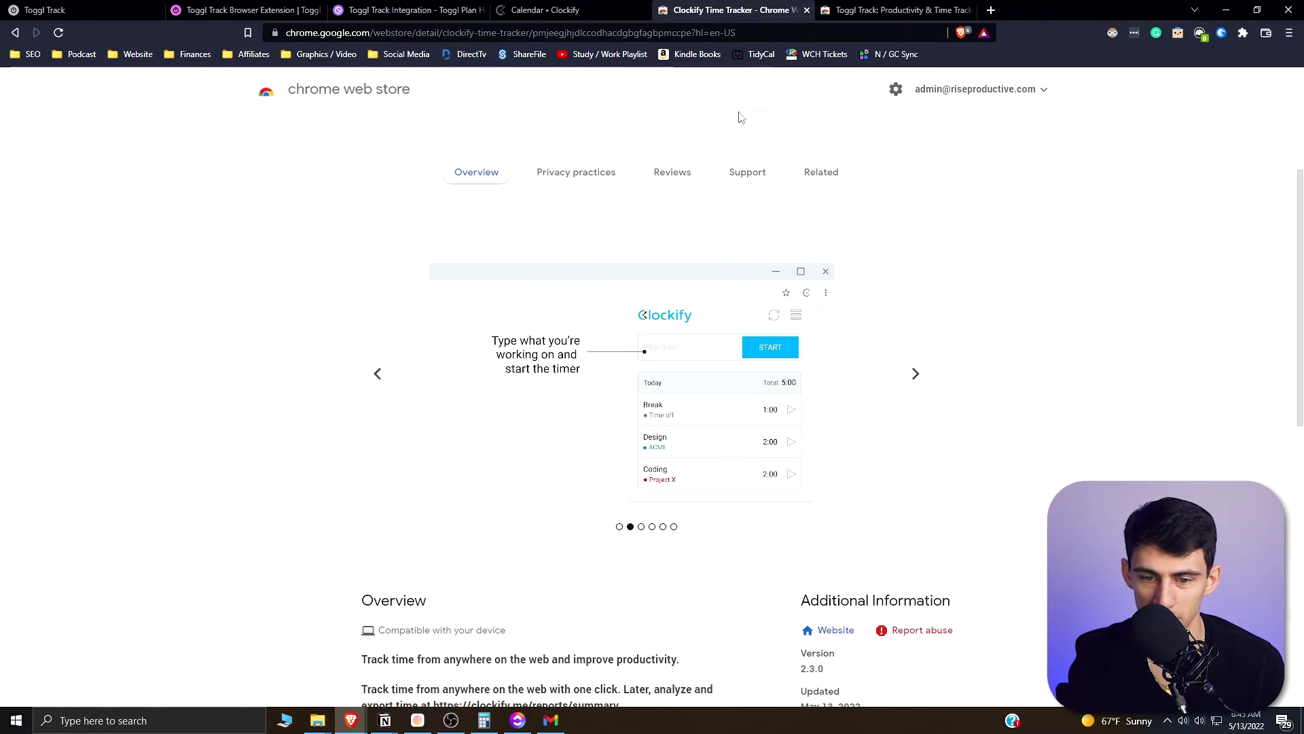